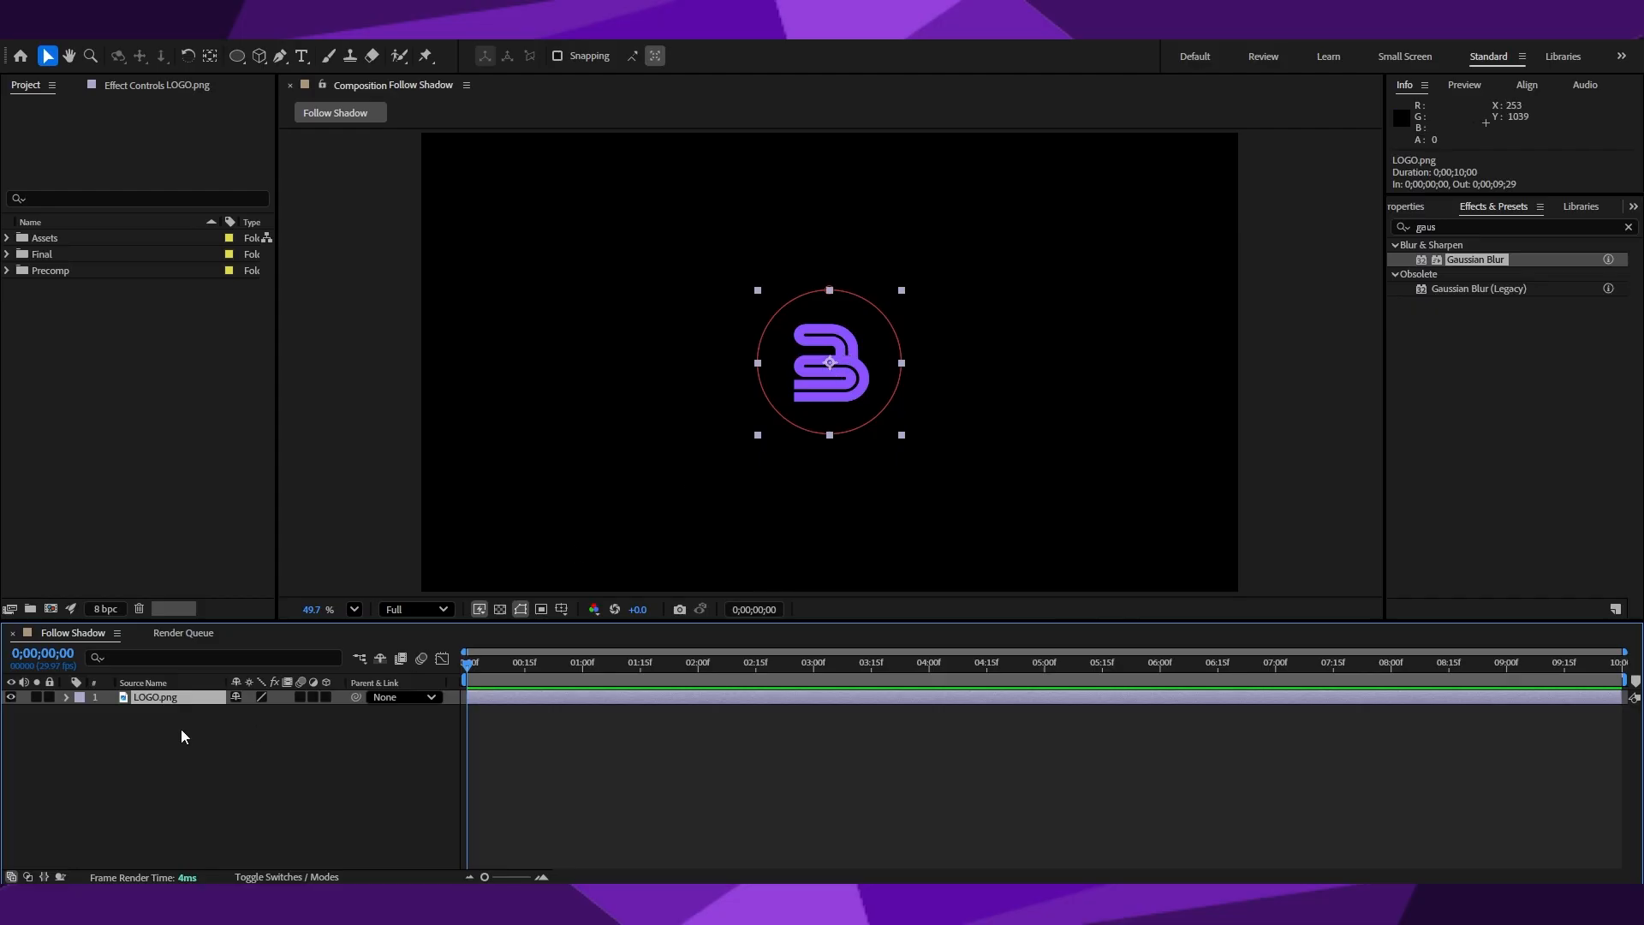
Duplicate the LOGO.png layer, hide the upper copy and keep the lower one selected.
click(142, 789)
click(181, 696)
key(ctrl+d)
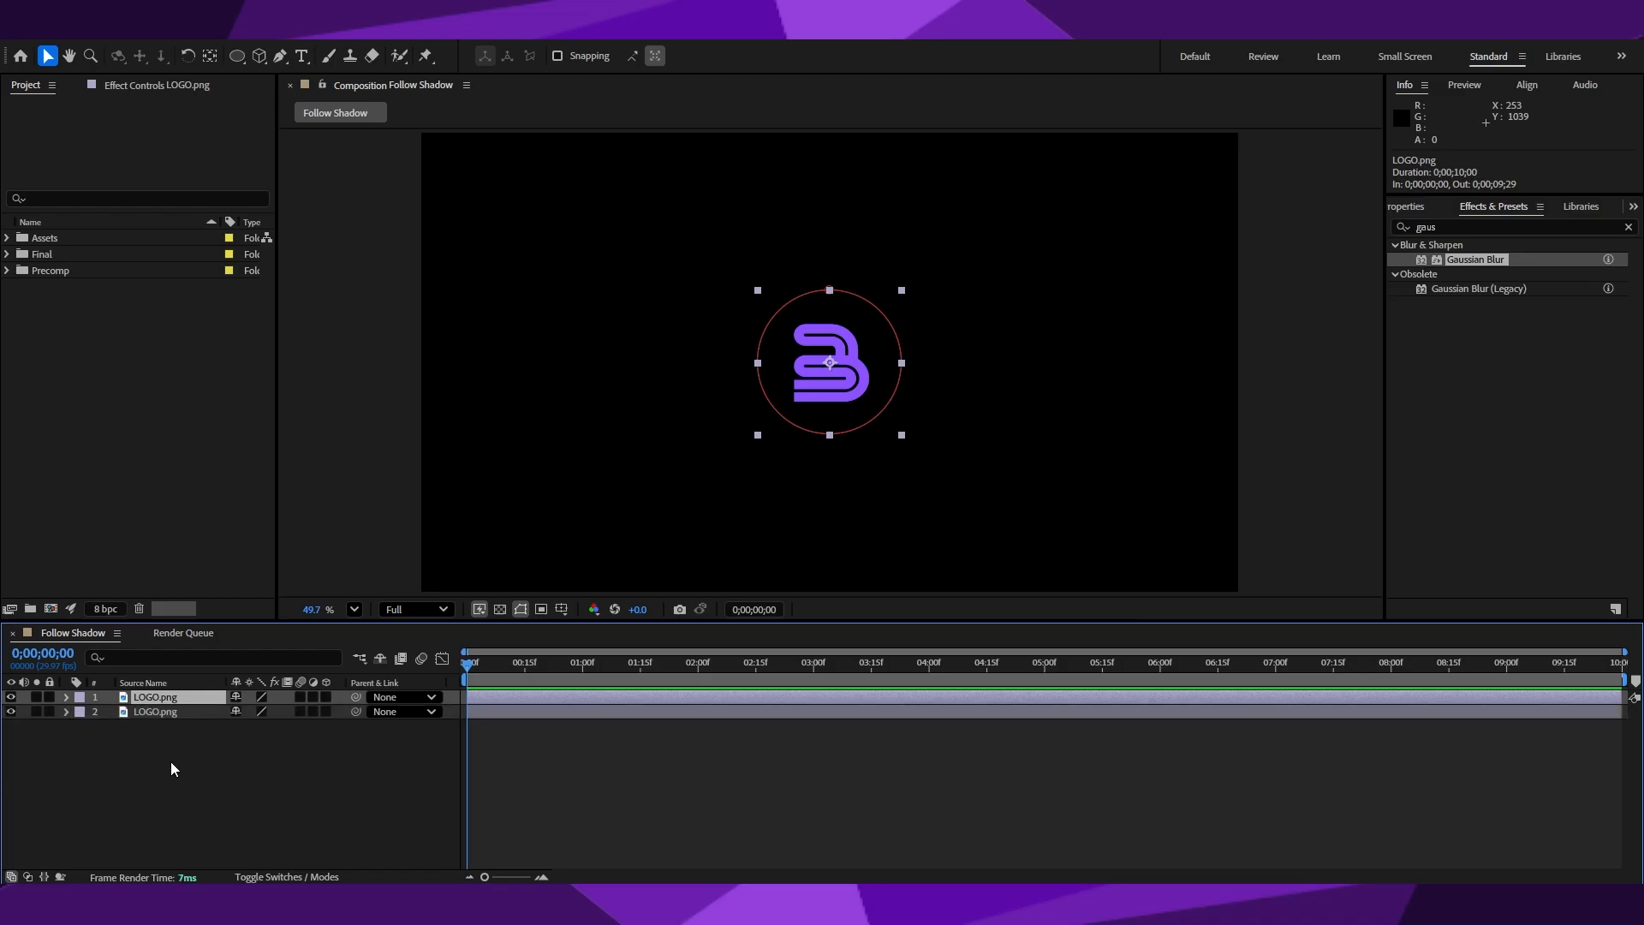
click(152, 711)
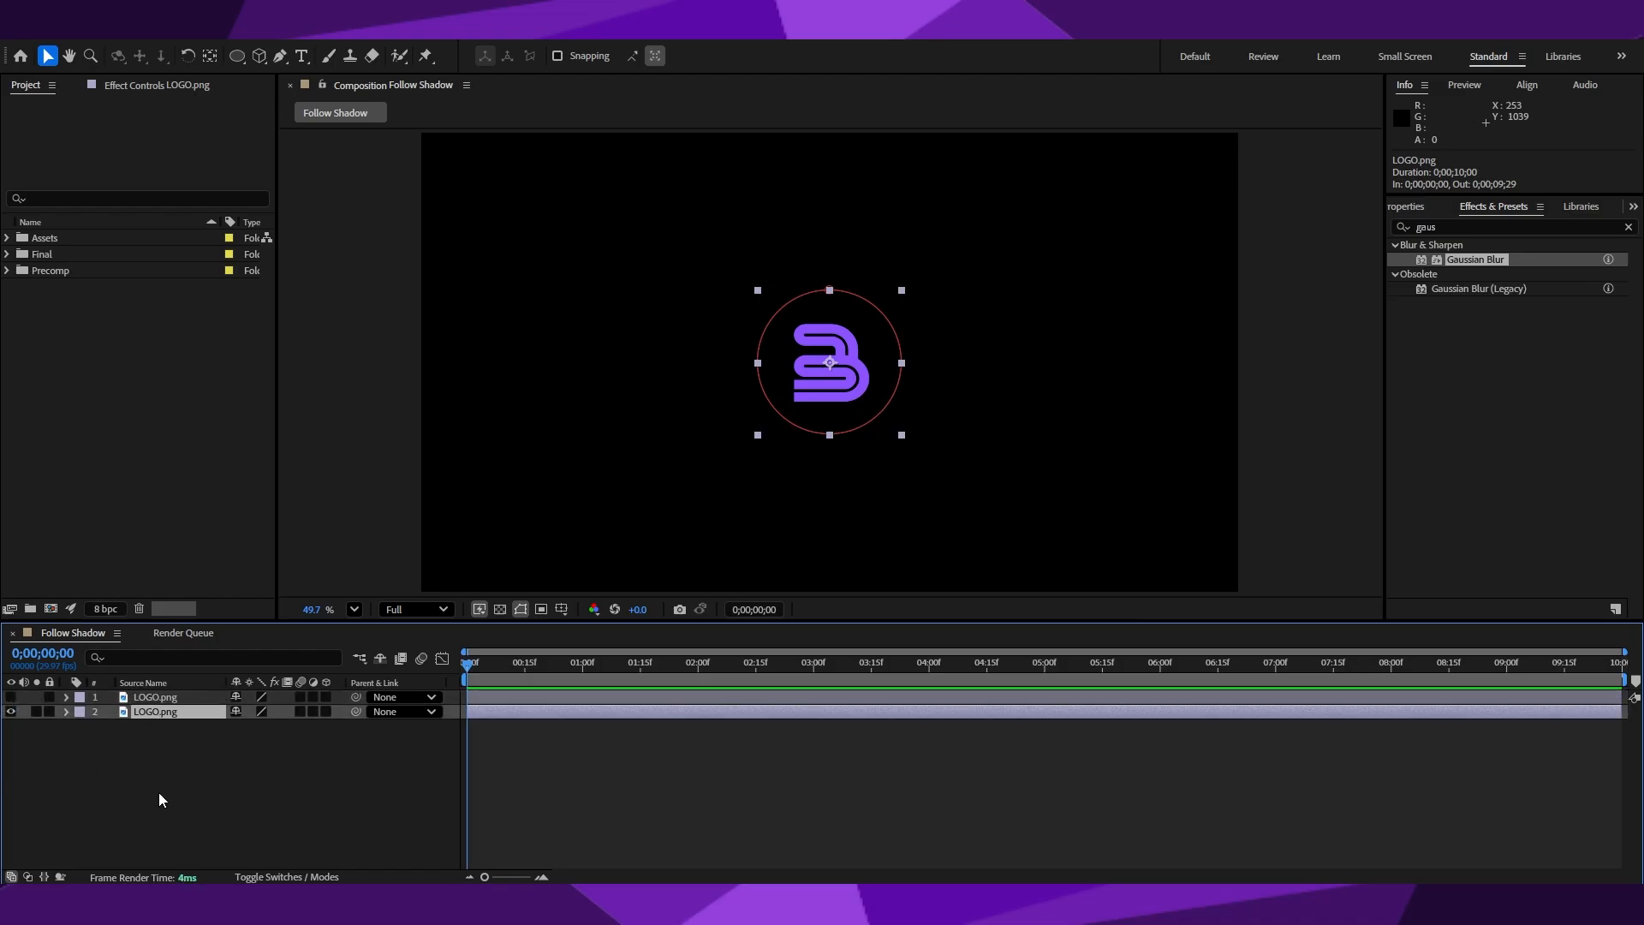
click(11, 696)
Find the Fill effect and apply it to the lower LOGO.png layer.
click(1629, 227)
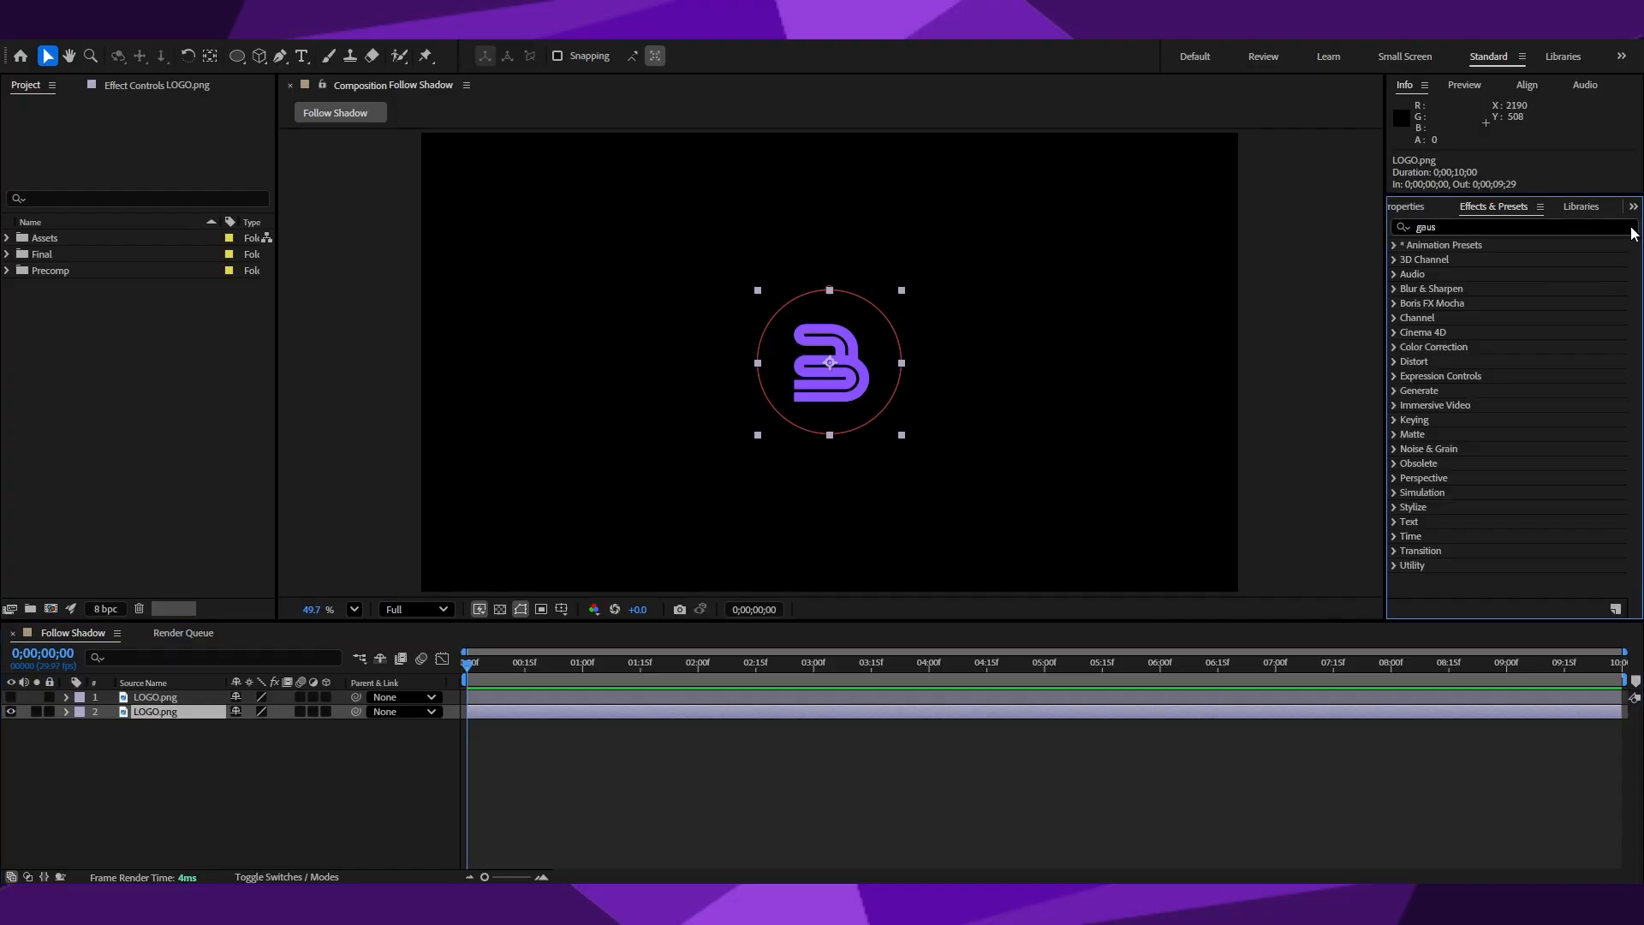
click(1519, 226)
text(fill)
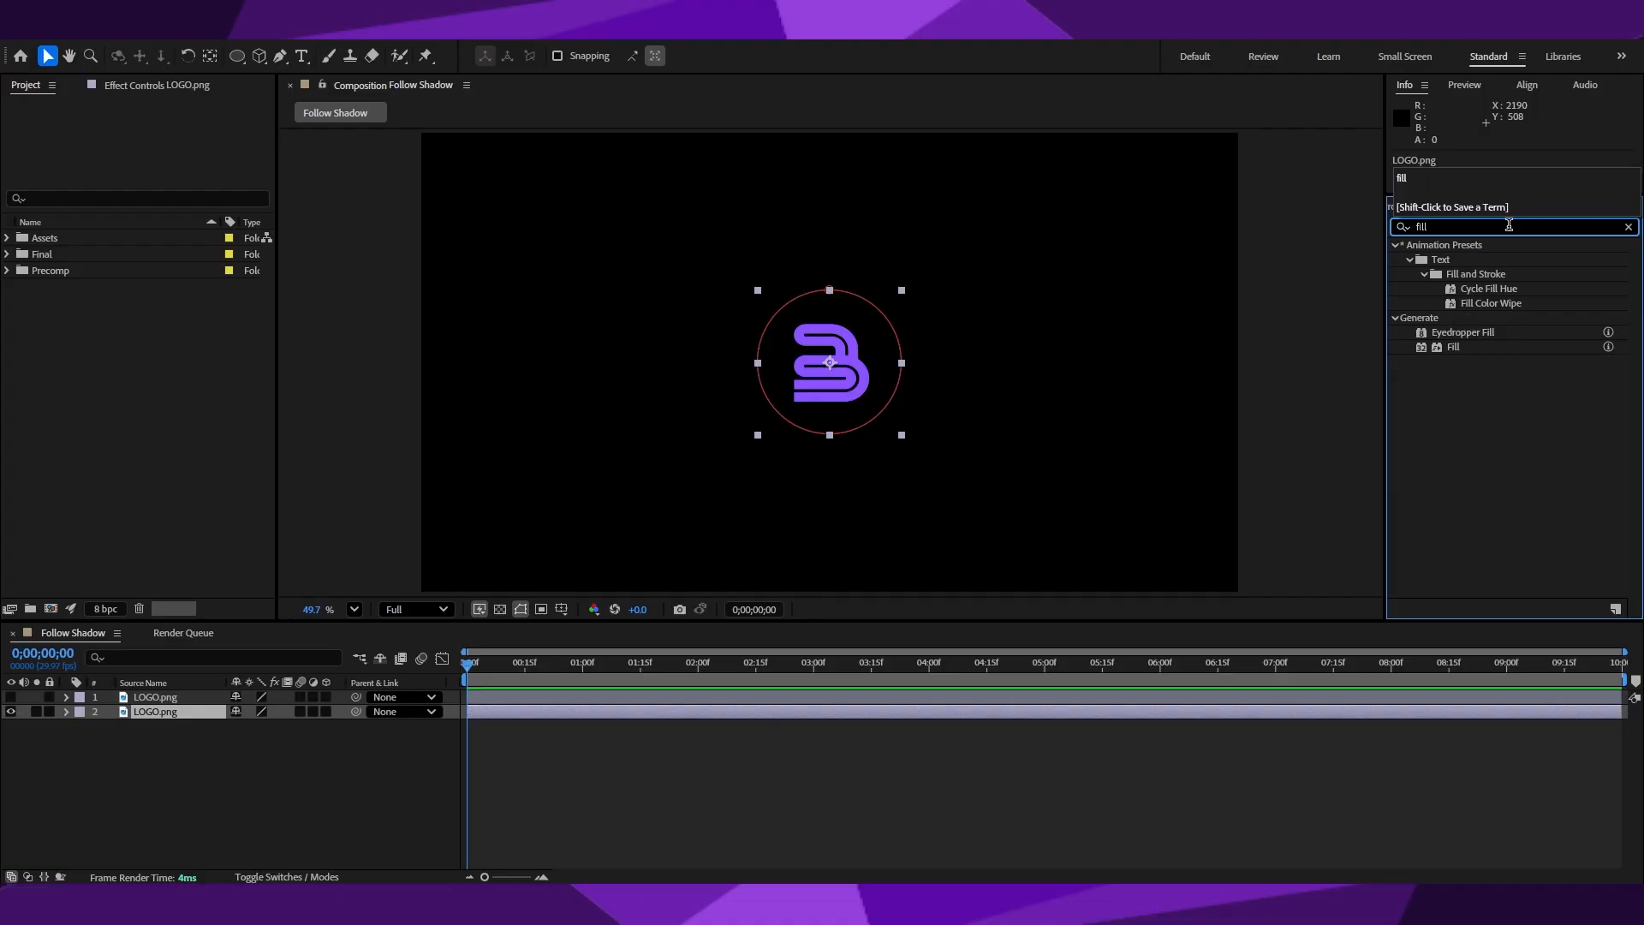
click(1521, 440)
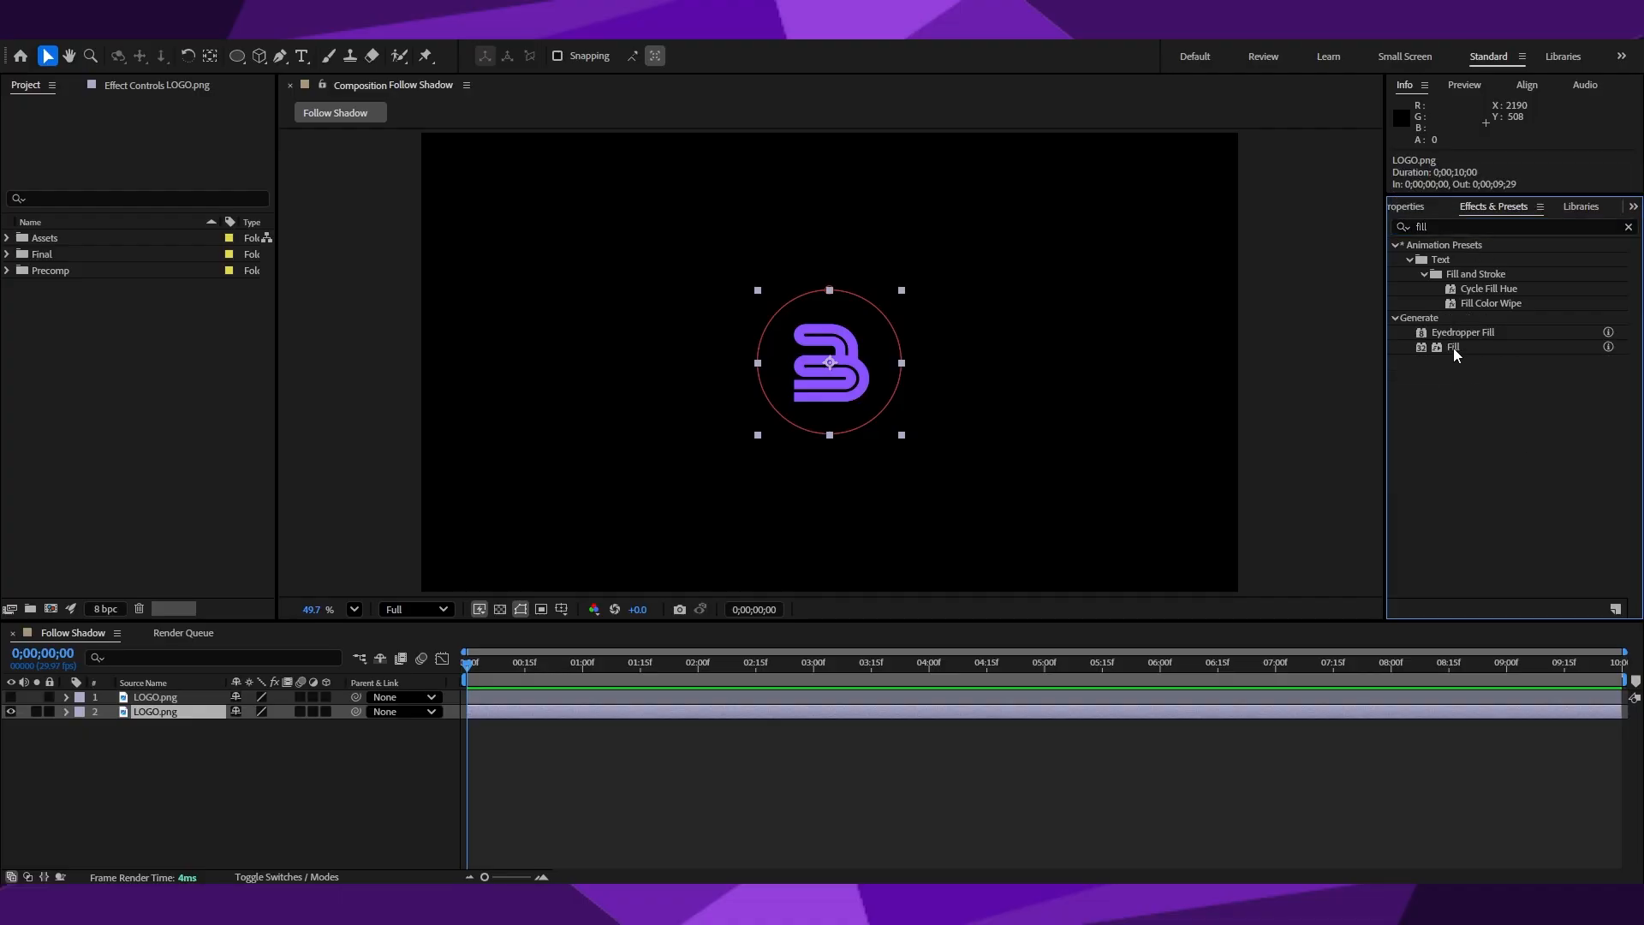
drag(1452, 348, 159, 712)
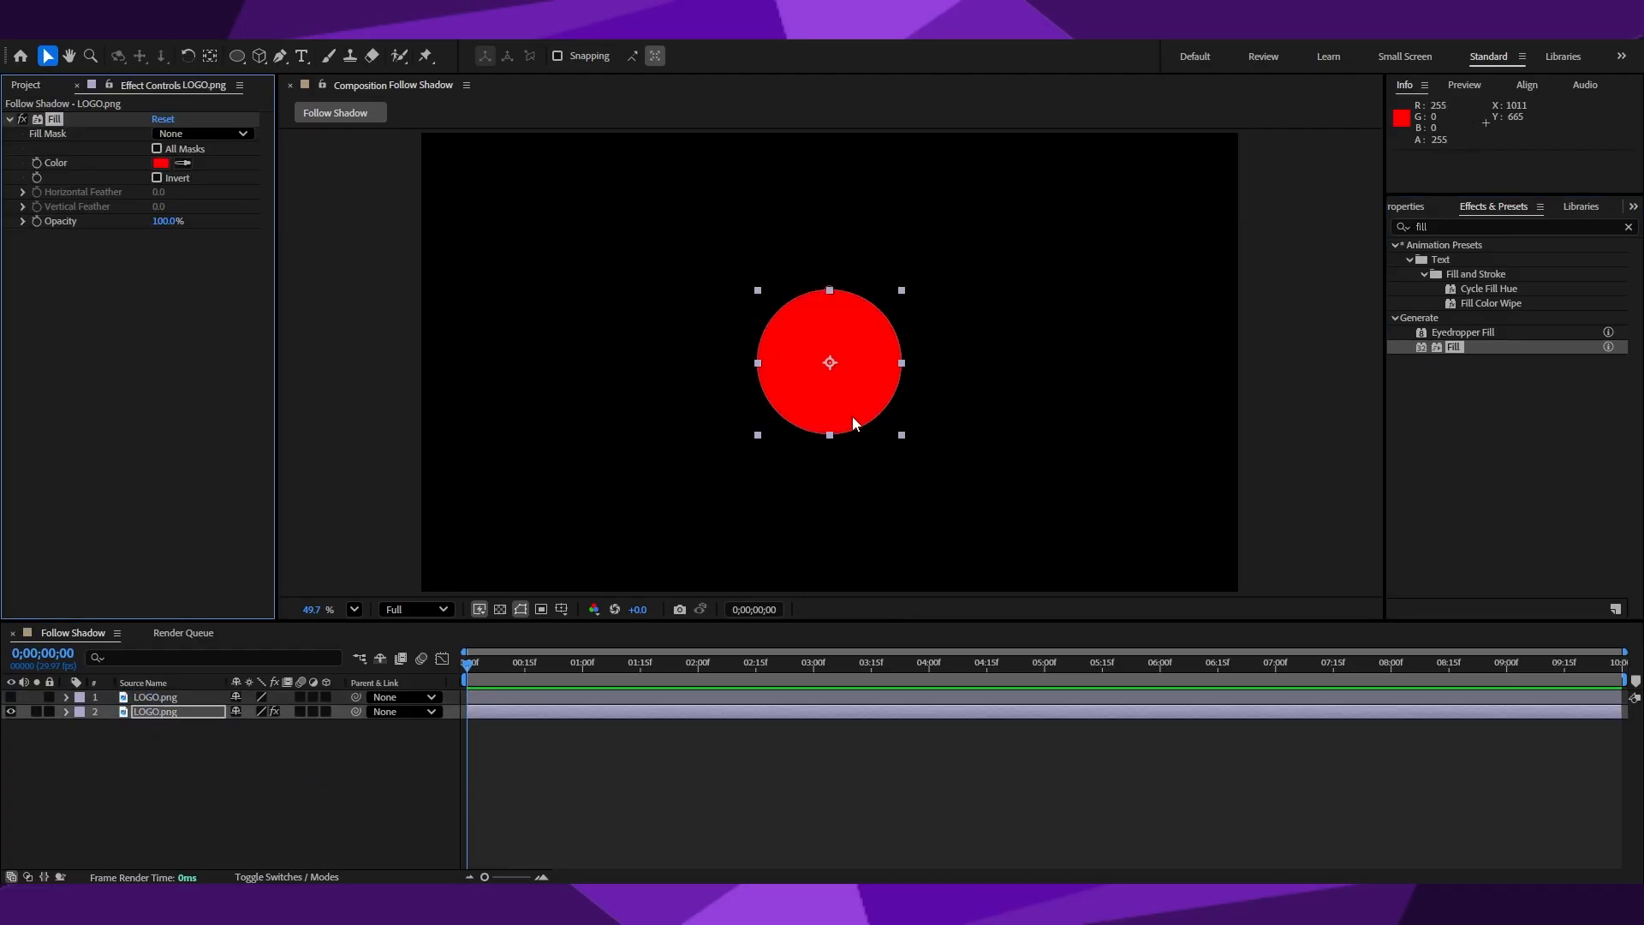
Set the Fill color to white (FFFFFF) and keep its opacity at 100%.
click(164, 161)
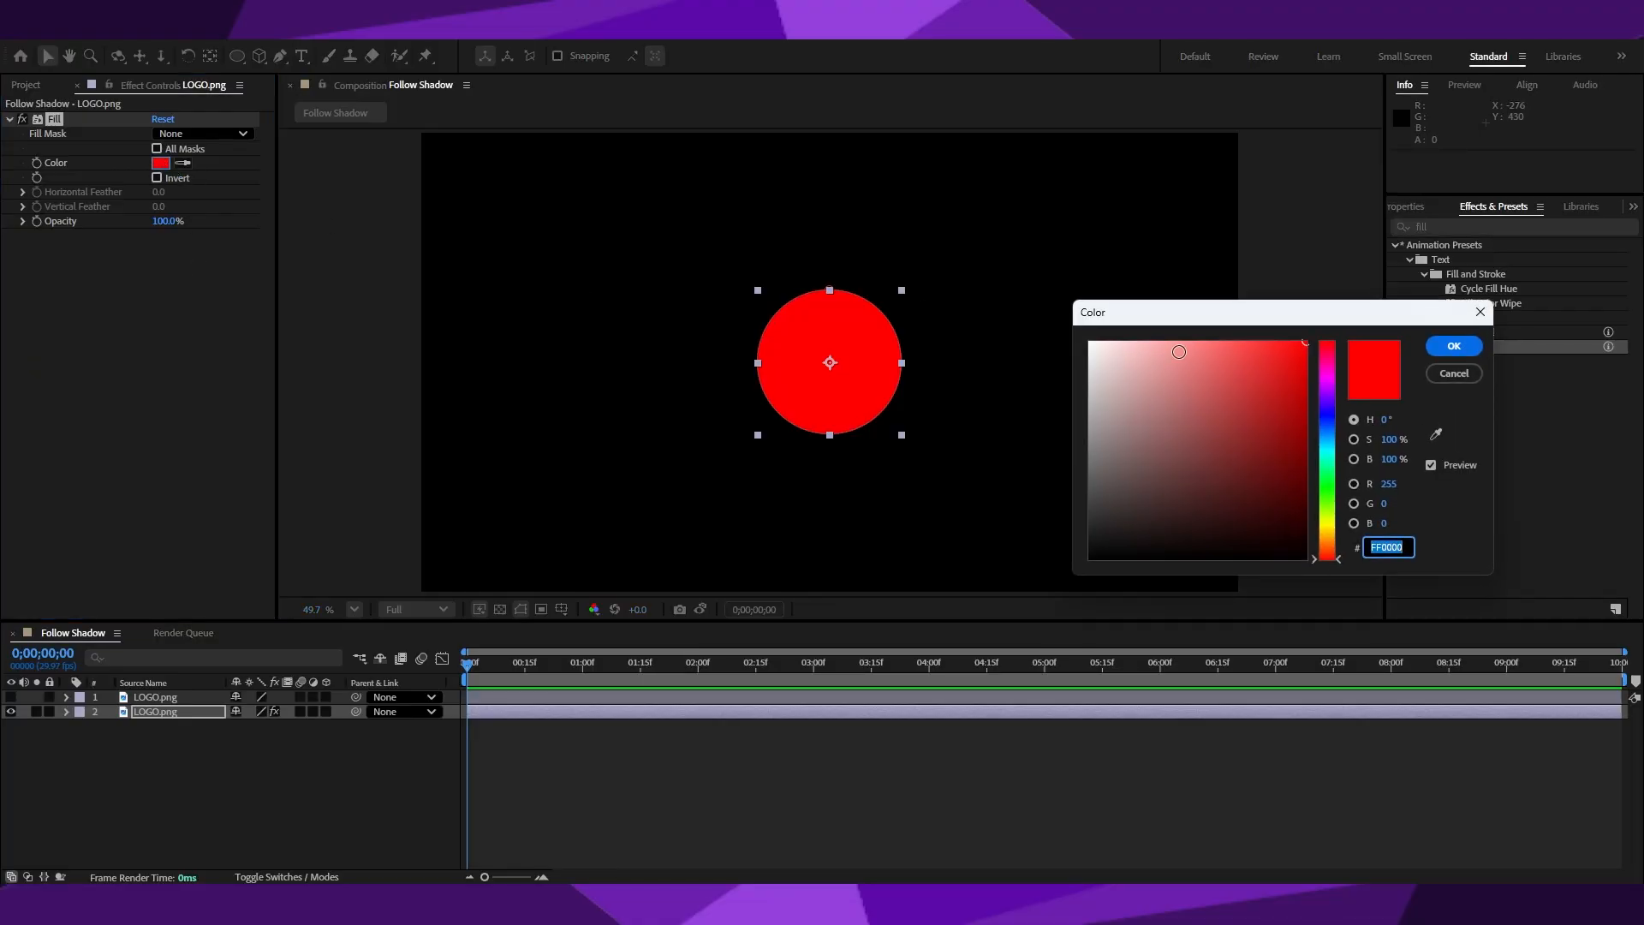
drag(1178, 460, 946, 257)
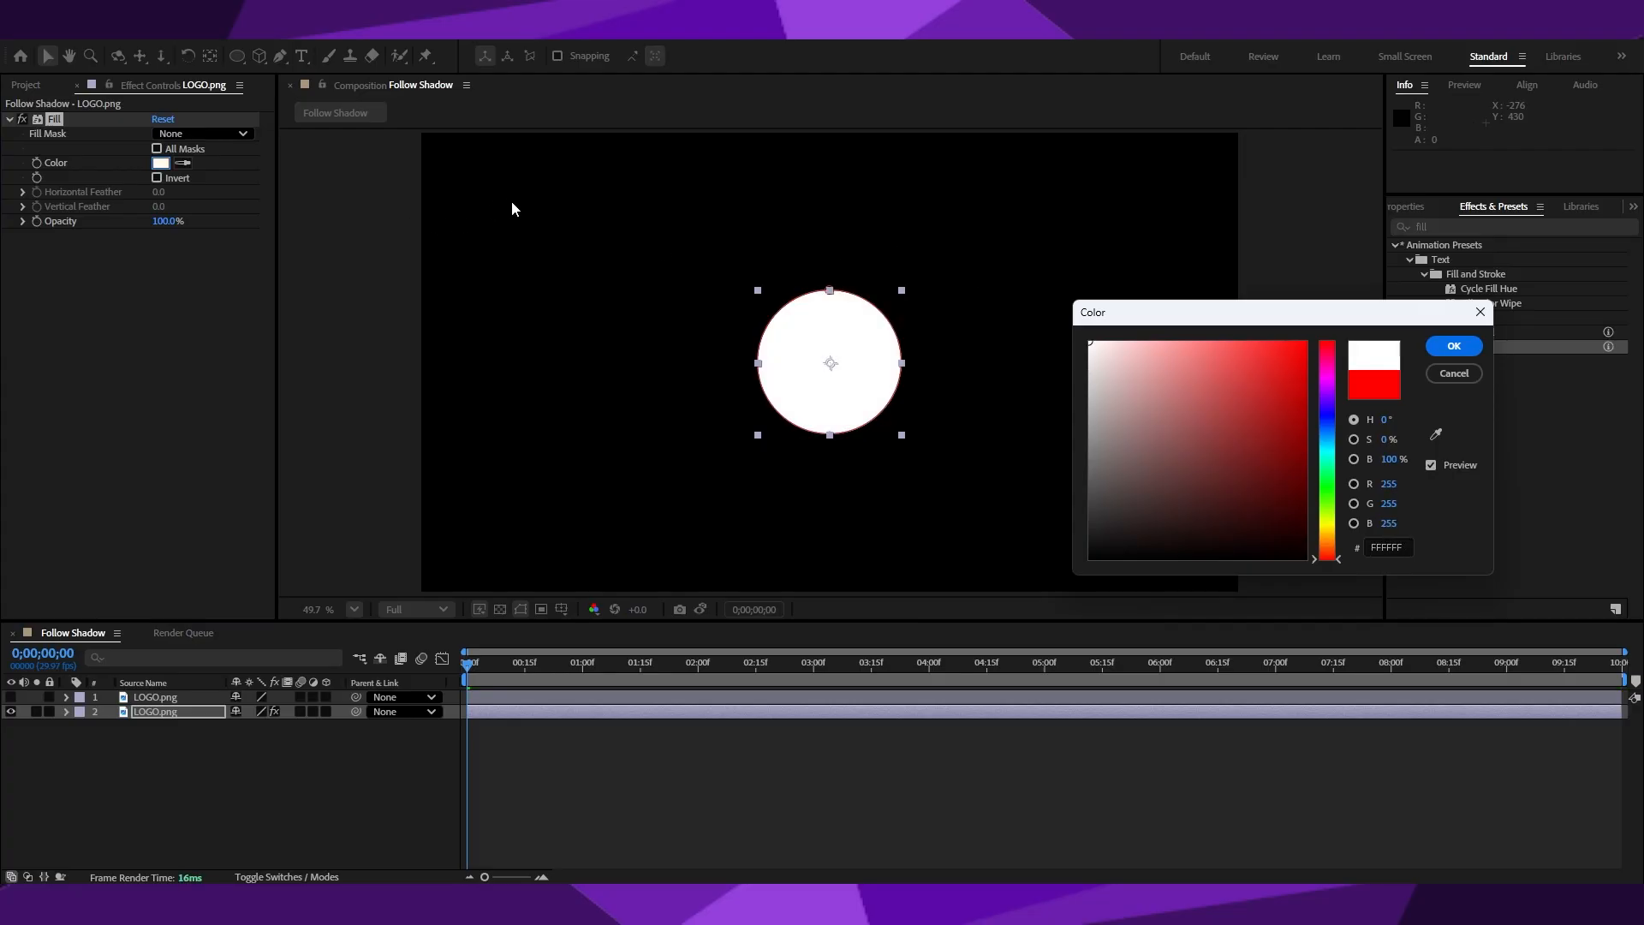
click(1453, 347)
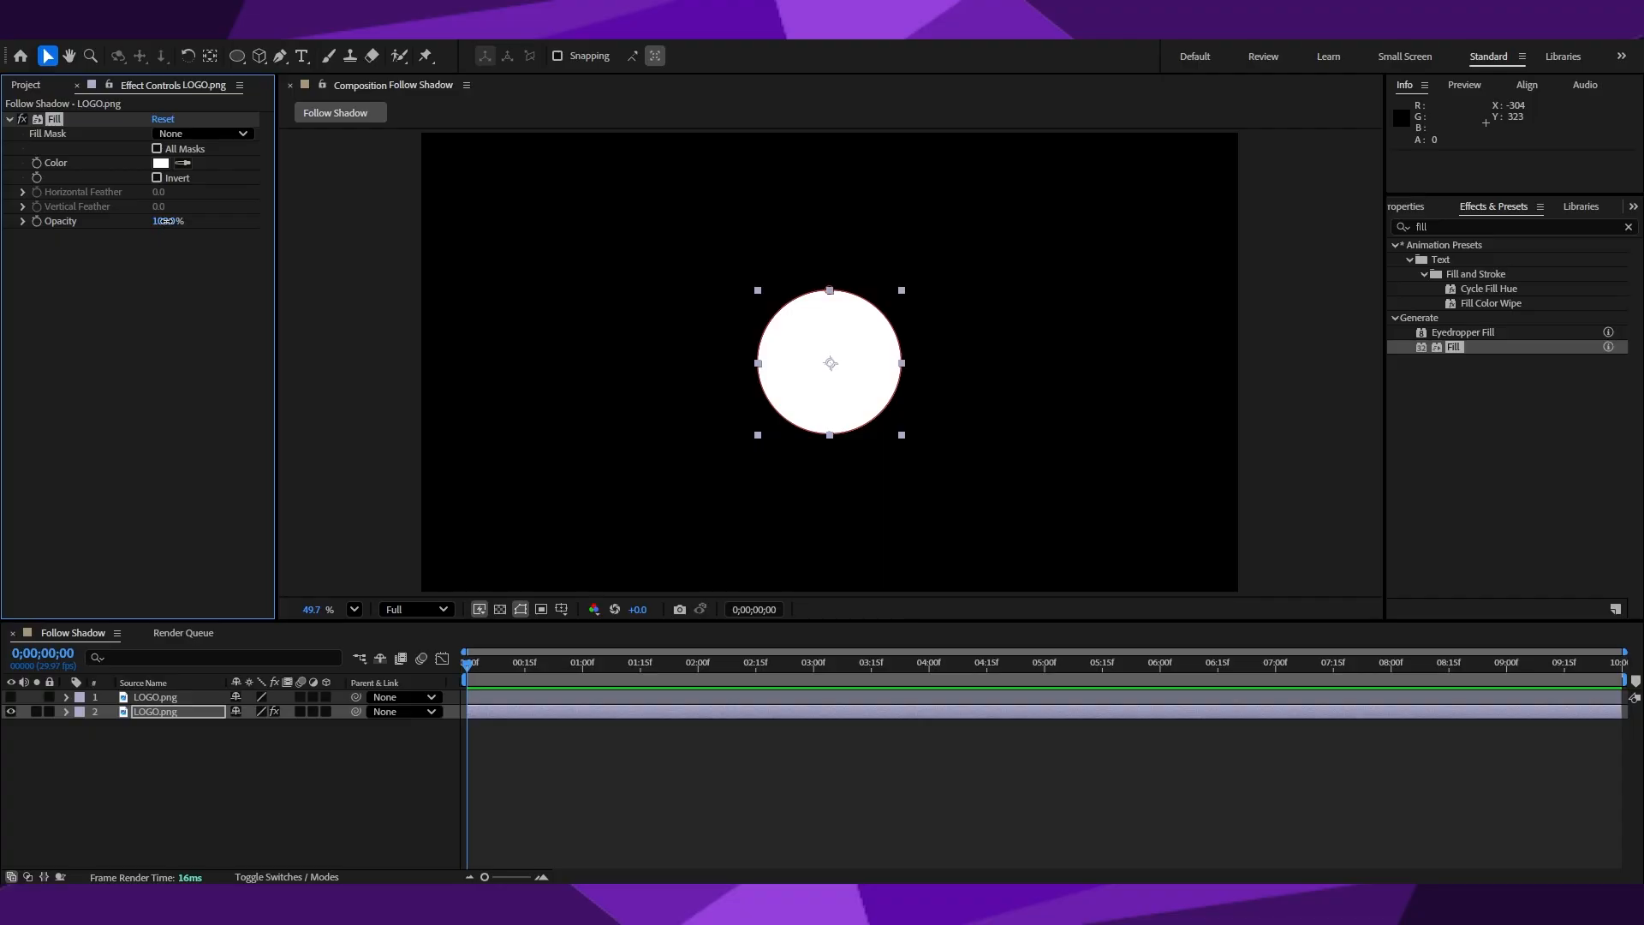
mouse_move(167, 225)
mouse_down()
mouse_move(153, 222)
mouse_move(194, 228)
mouse_up()
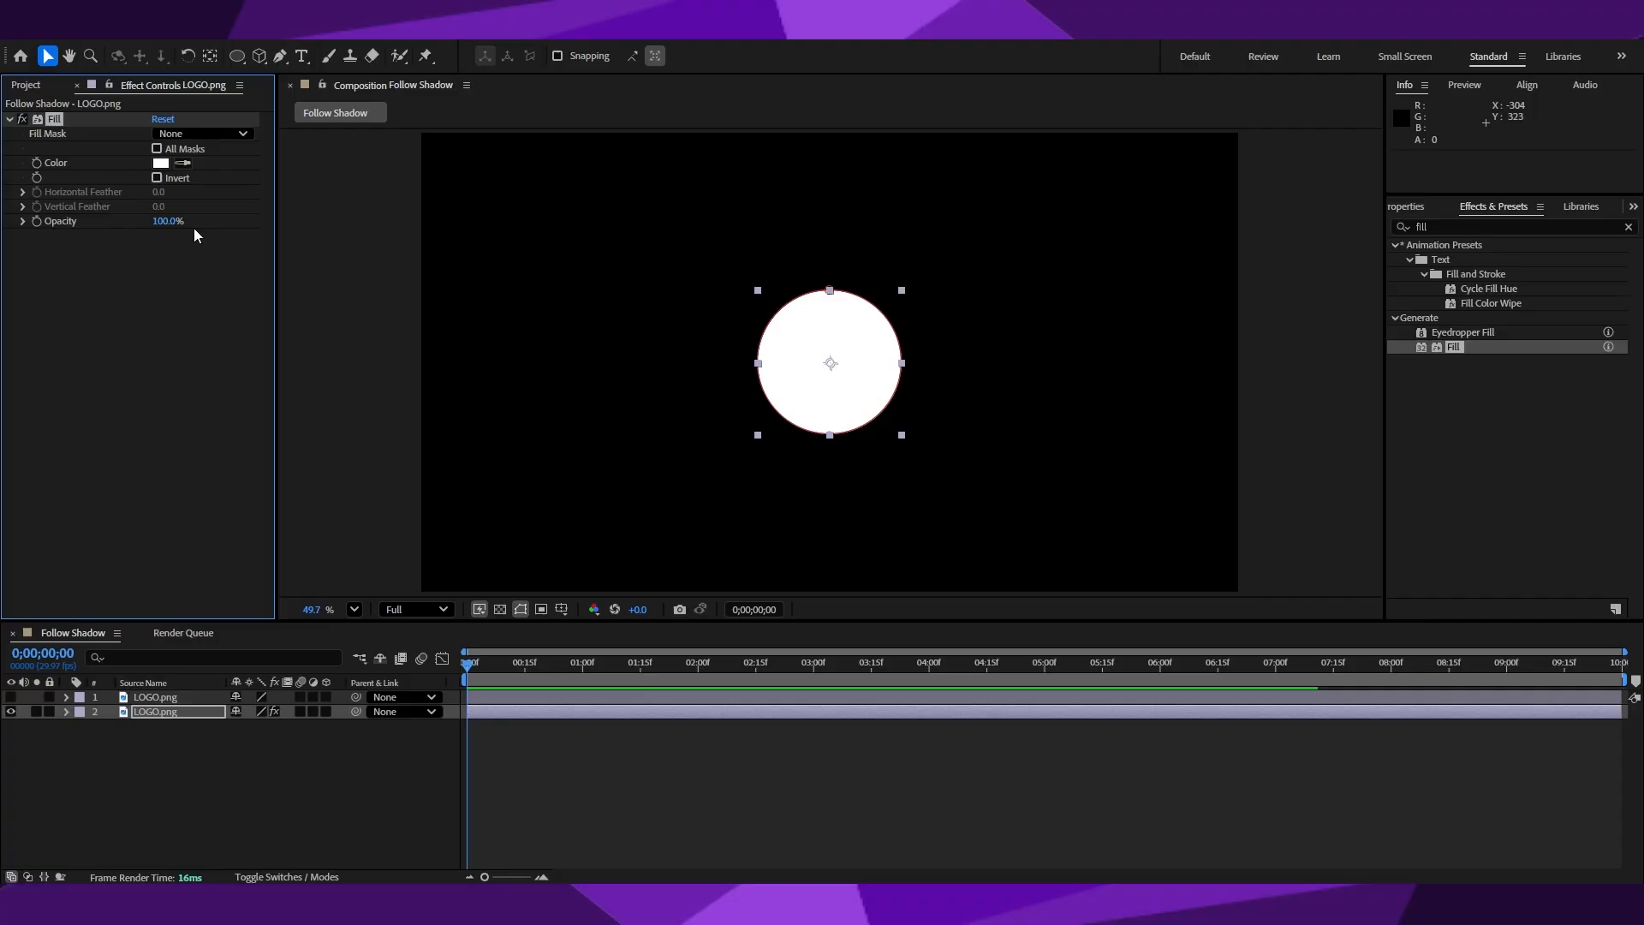
click(218, 438)
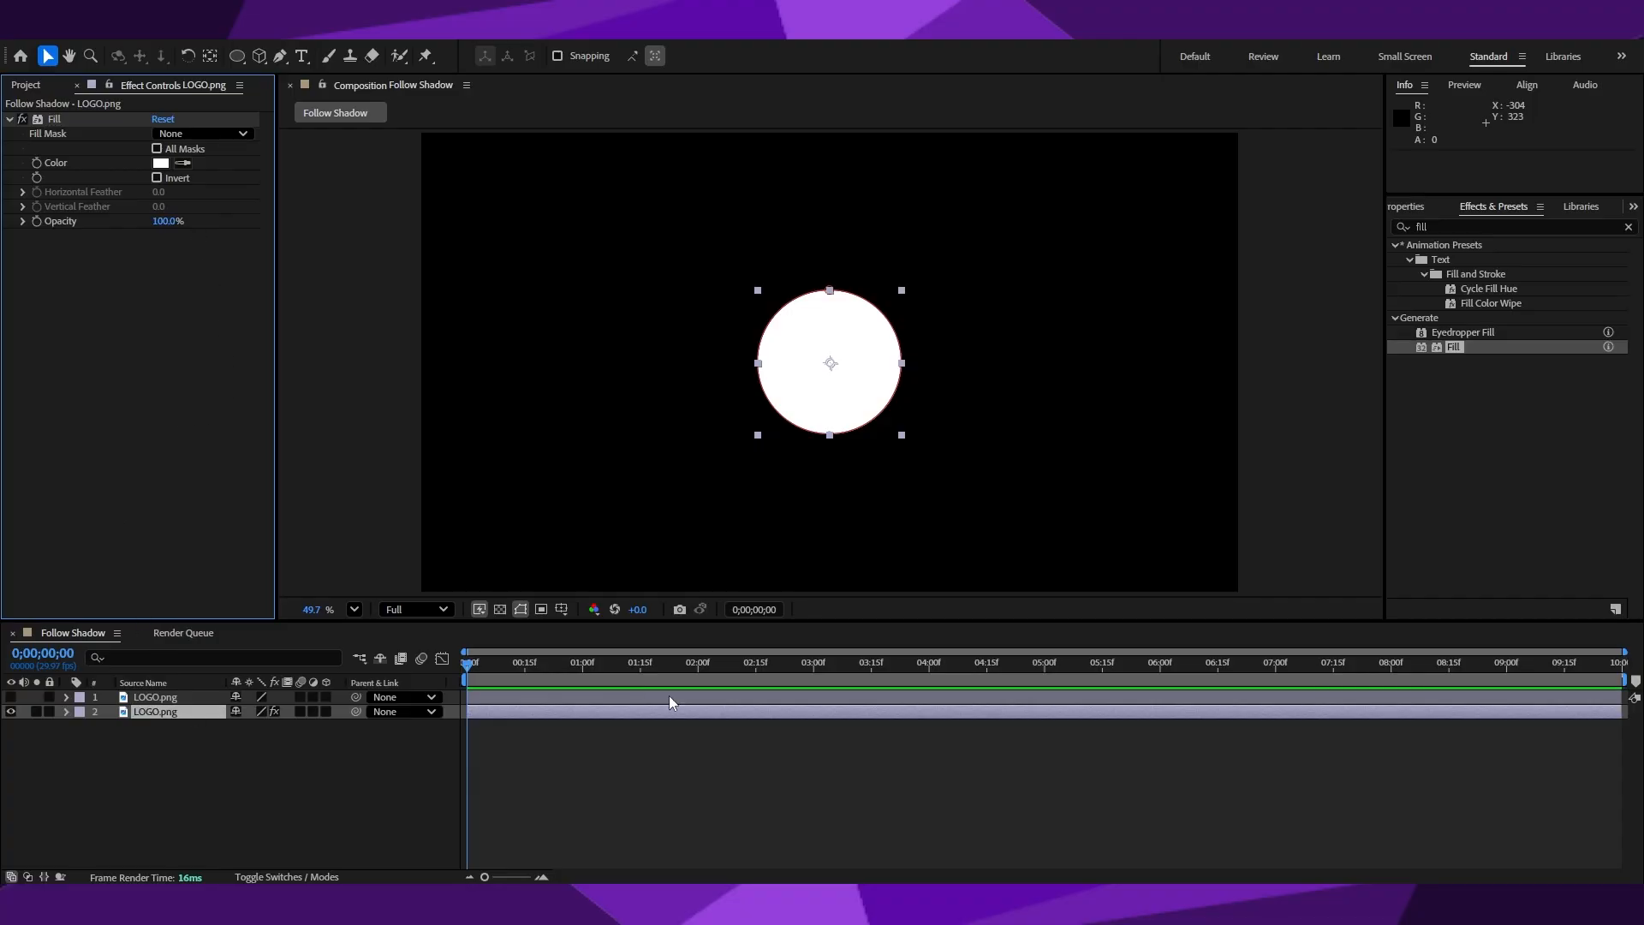
Apply CC Radial Fast Blur to the lower LOGO.png layer and set its Amount to 94.
click(1475, 228)
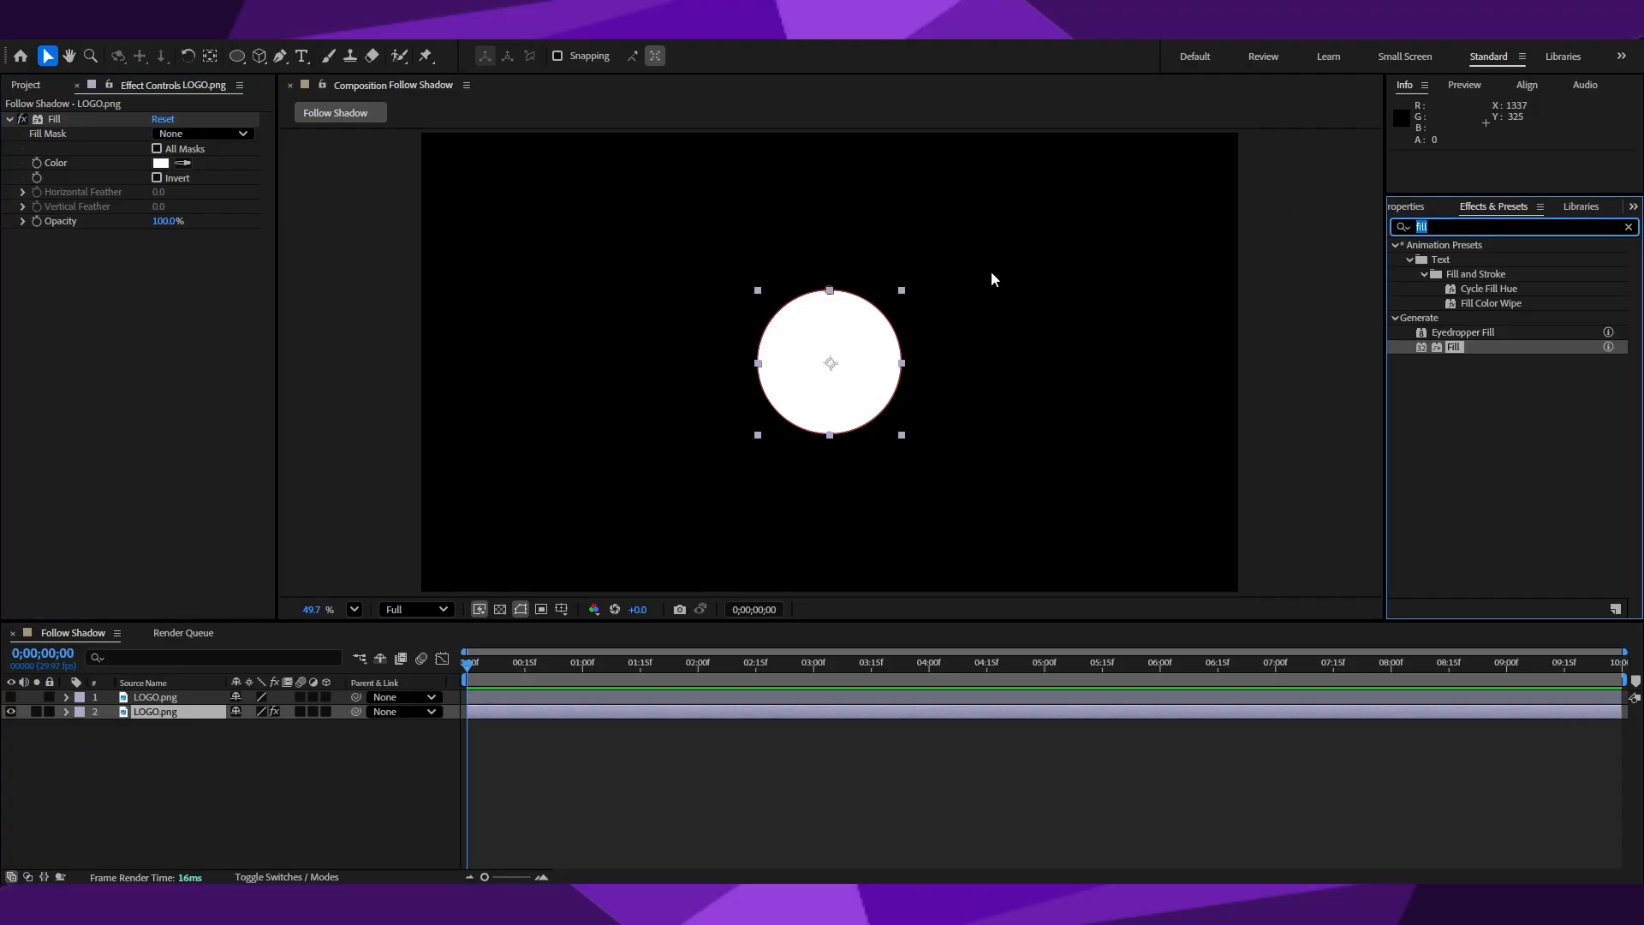
text(cc )
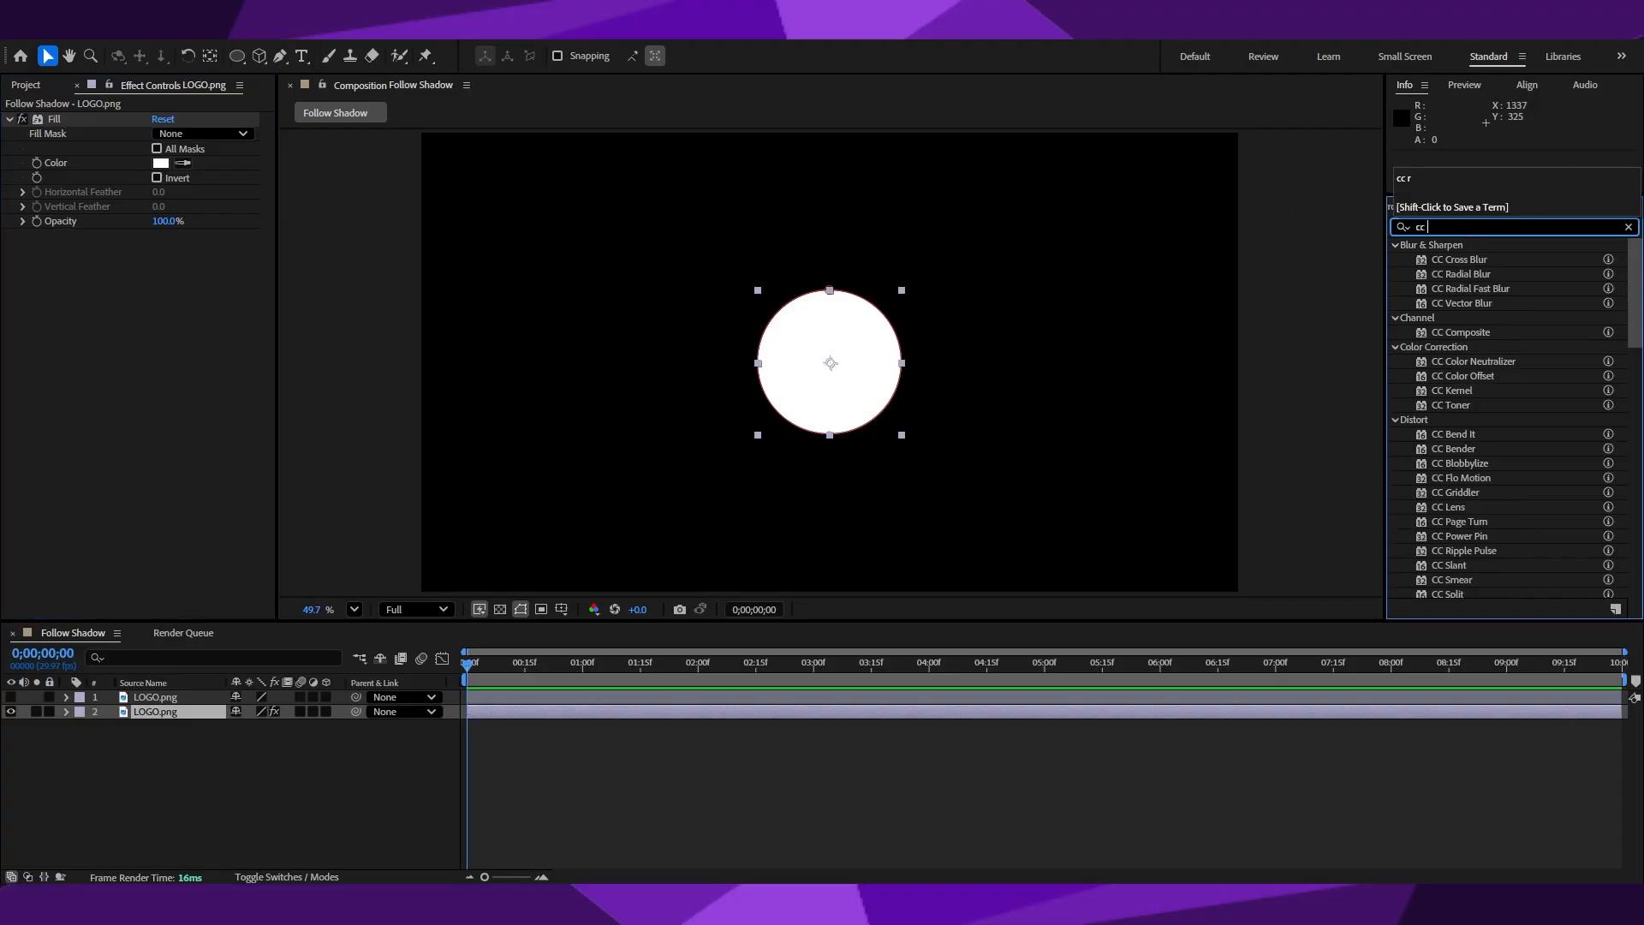
text(radial)
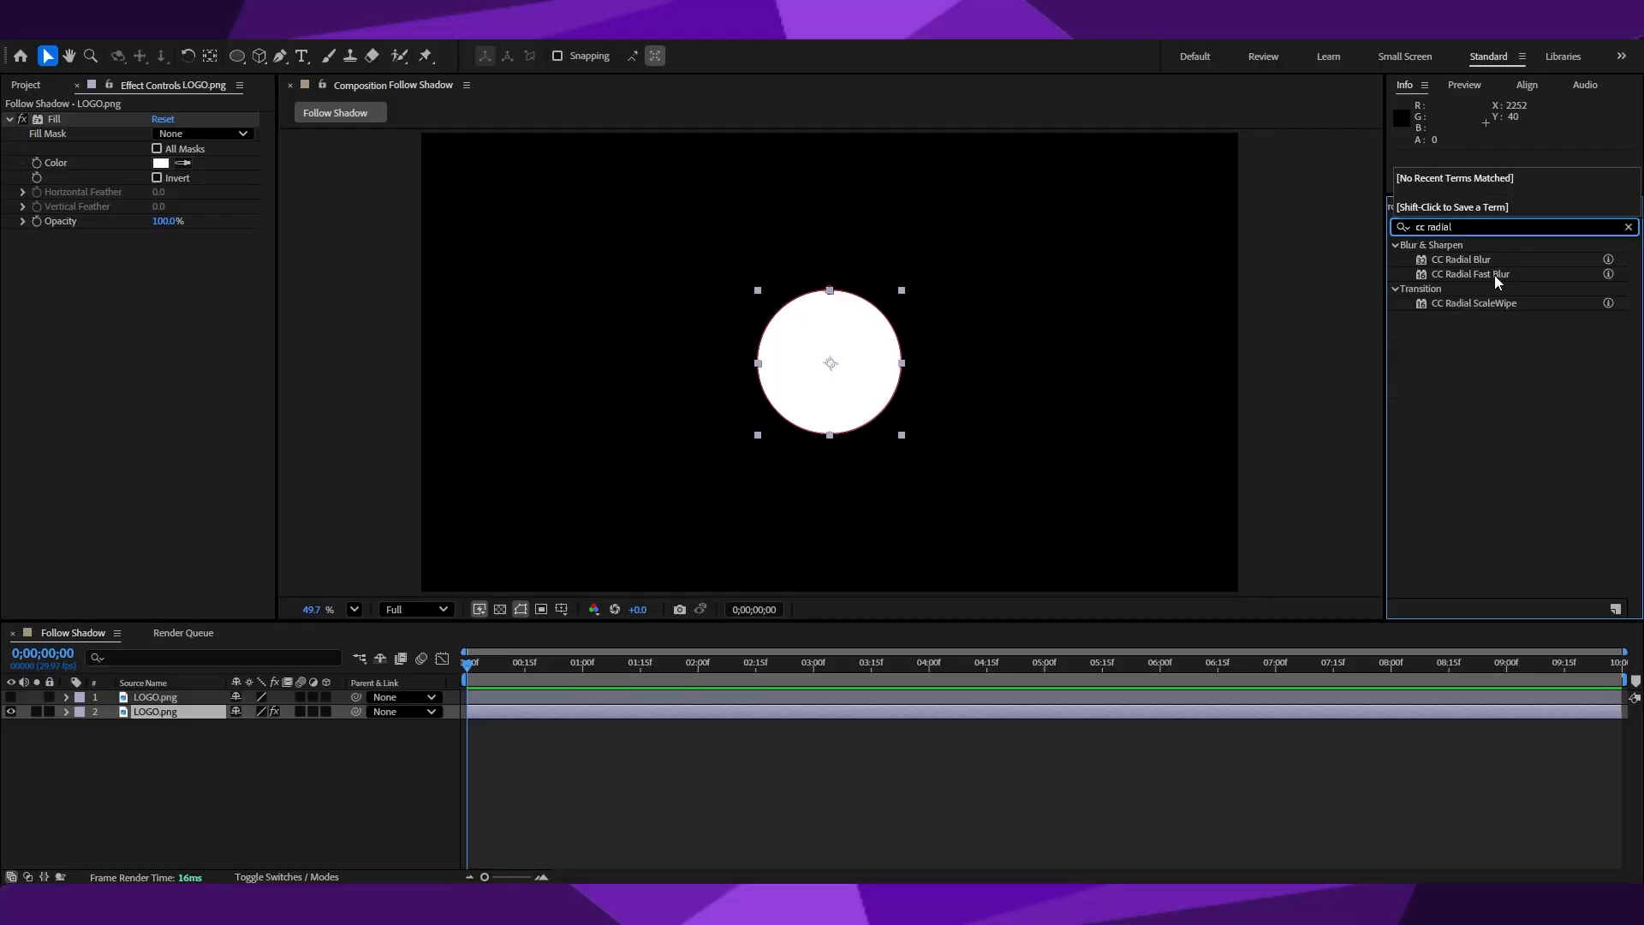
drag(1487, 274, 167, 343)
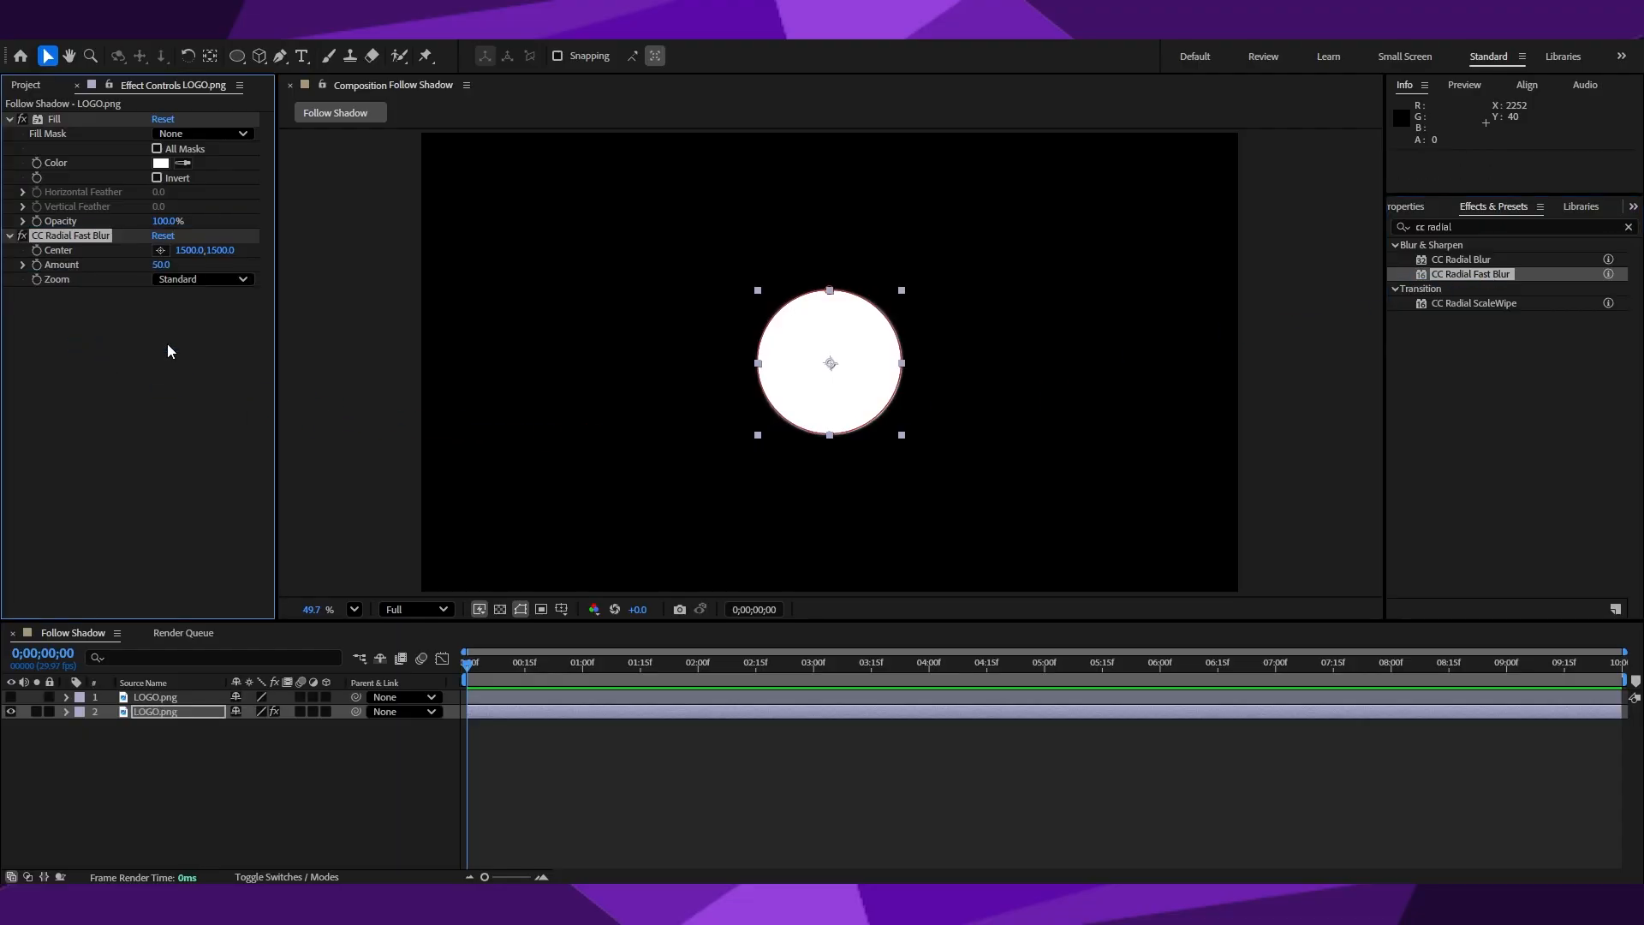
drag(161, 265, 194, 261)
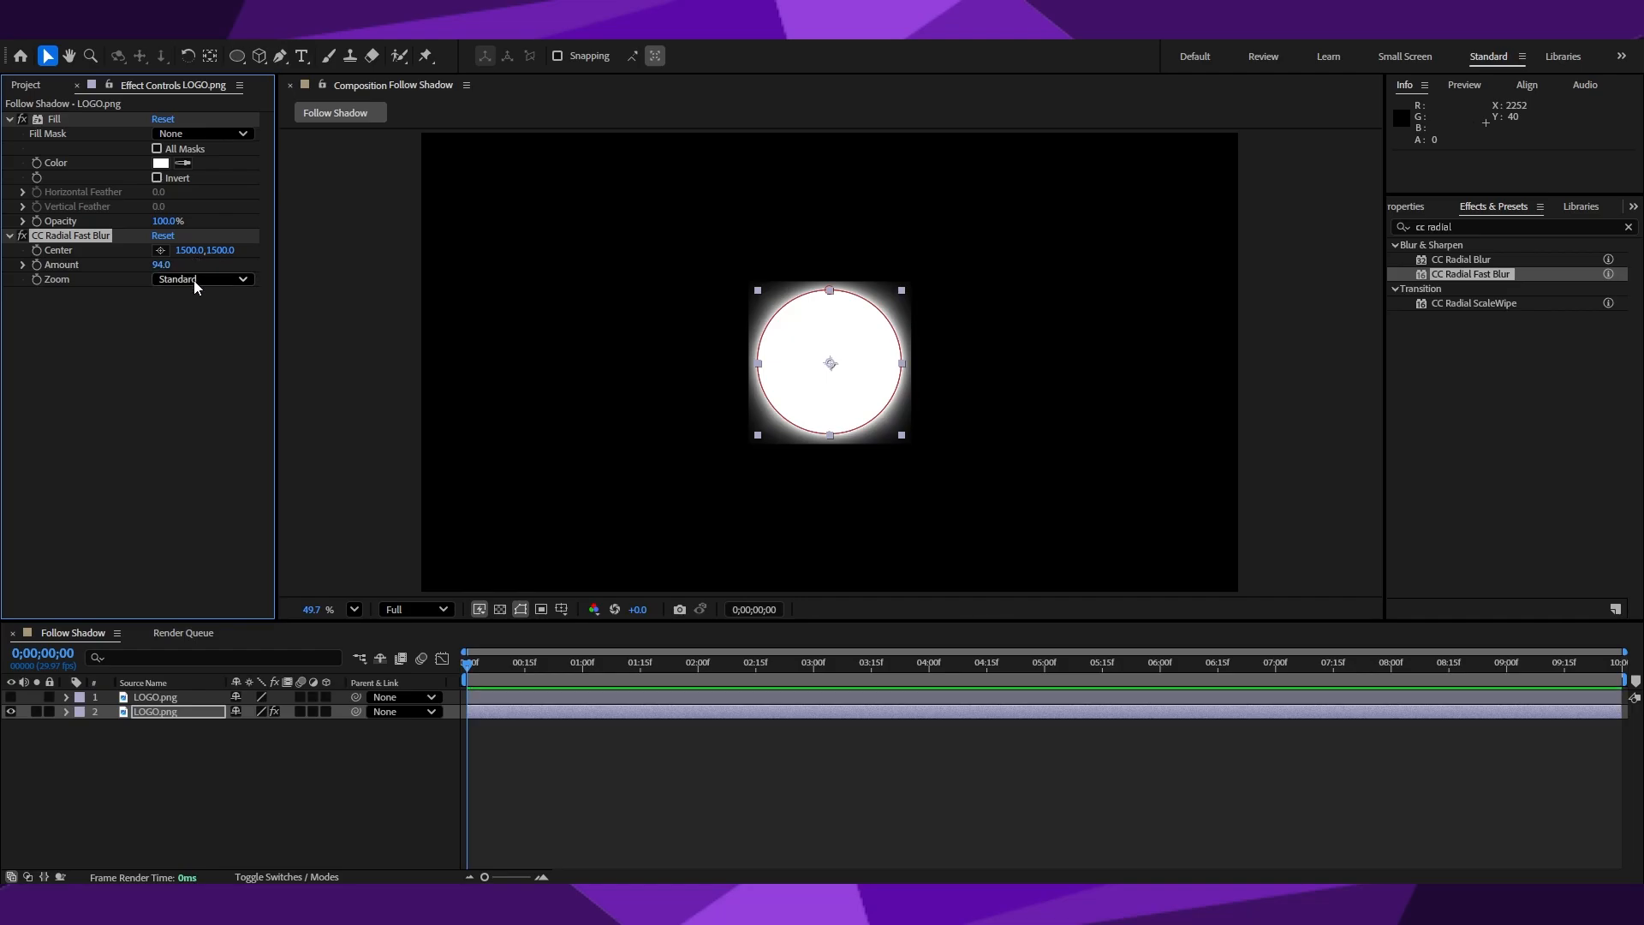
Try the Brightest and Darkest Zoom modes of CC Radial Fast Blur, then return to Standard.
click(193, 280)
click(194, 315)
click(195, 280)
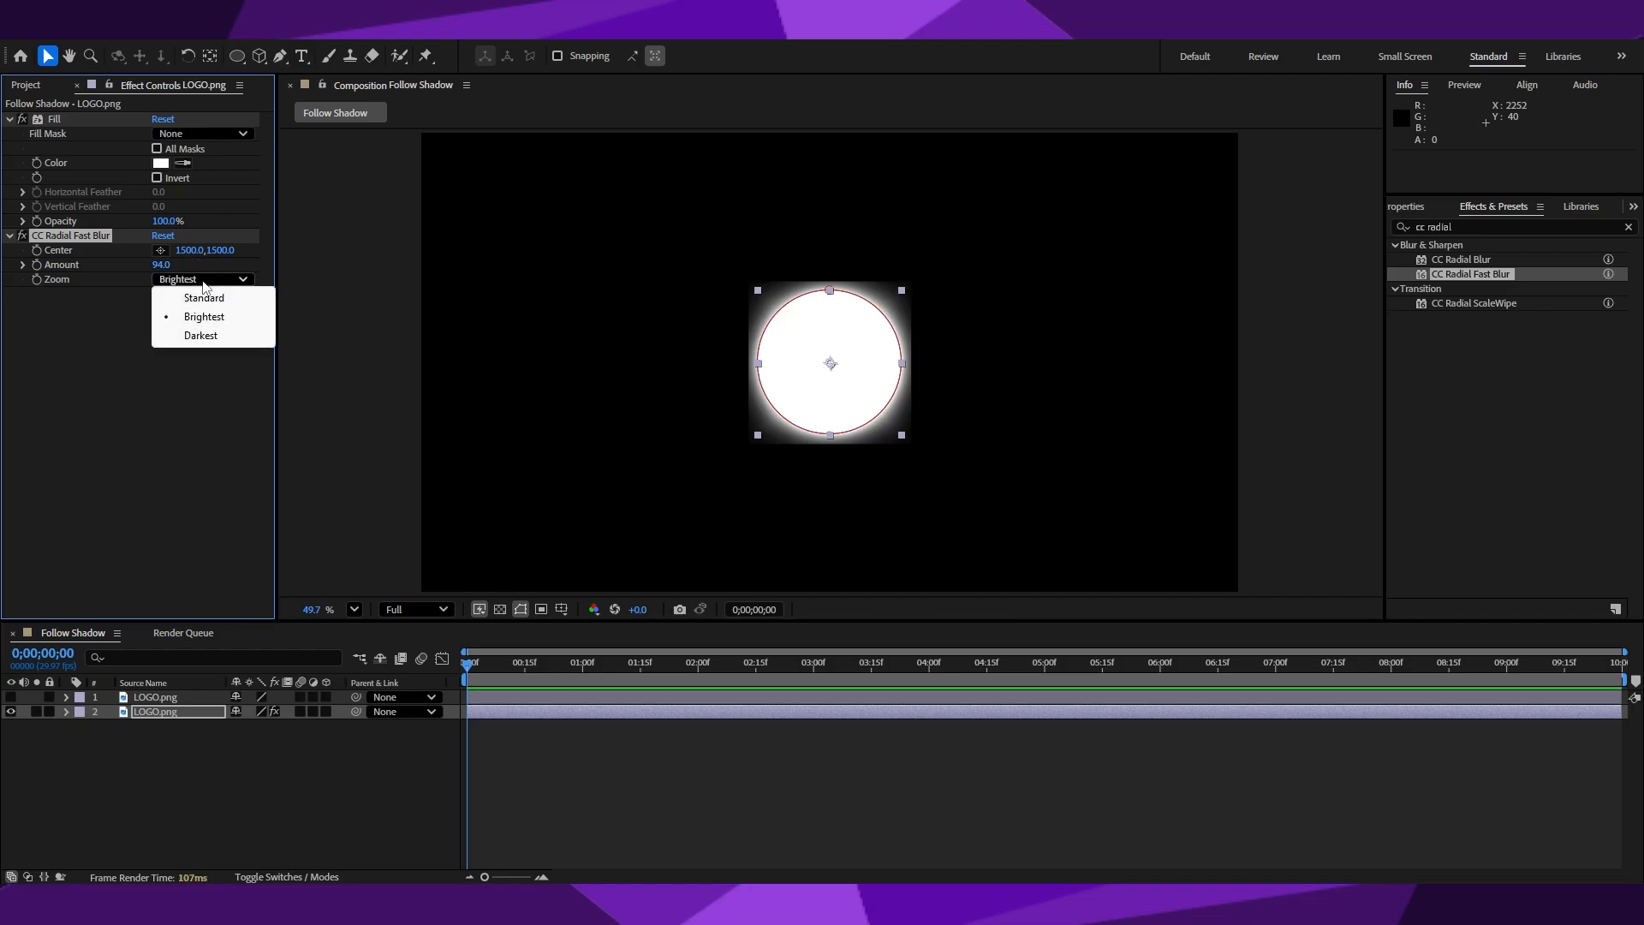
click(210, 333)
click(203, 279)
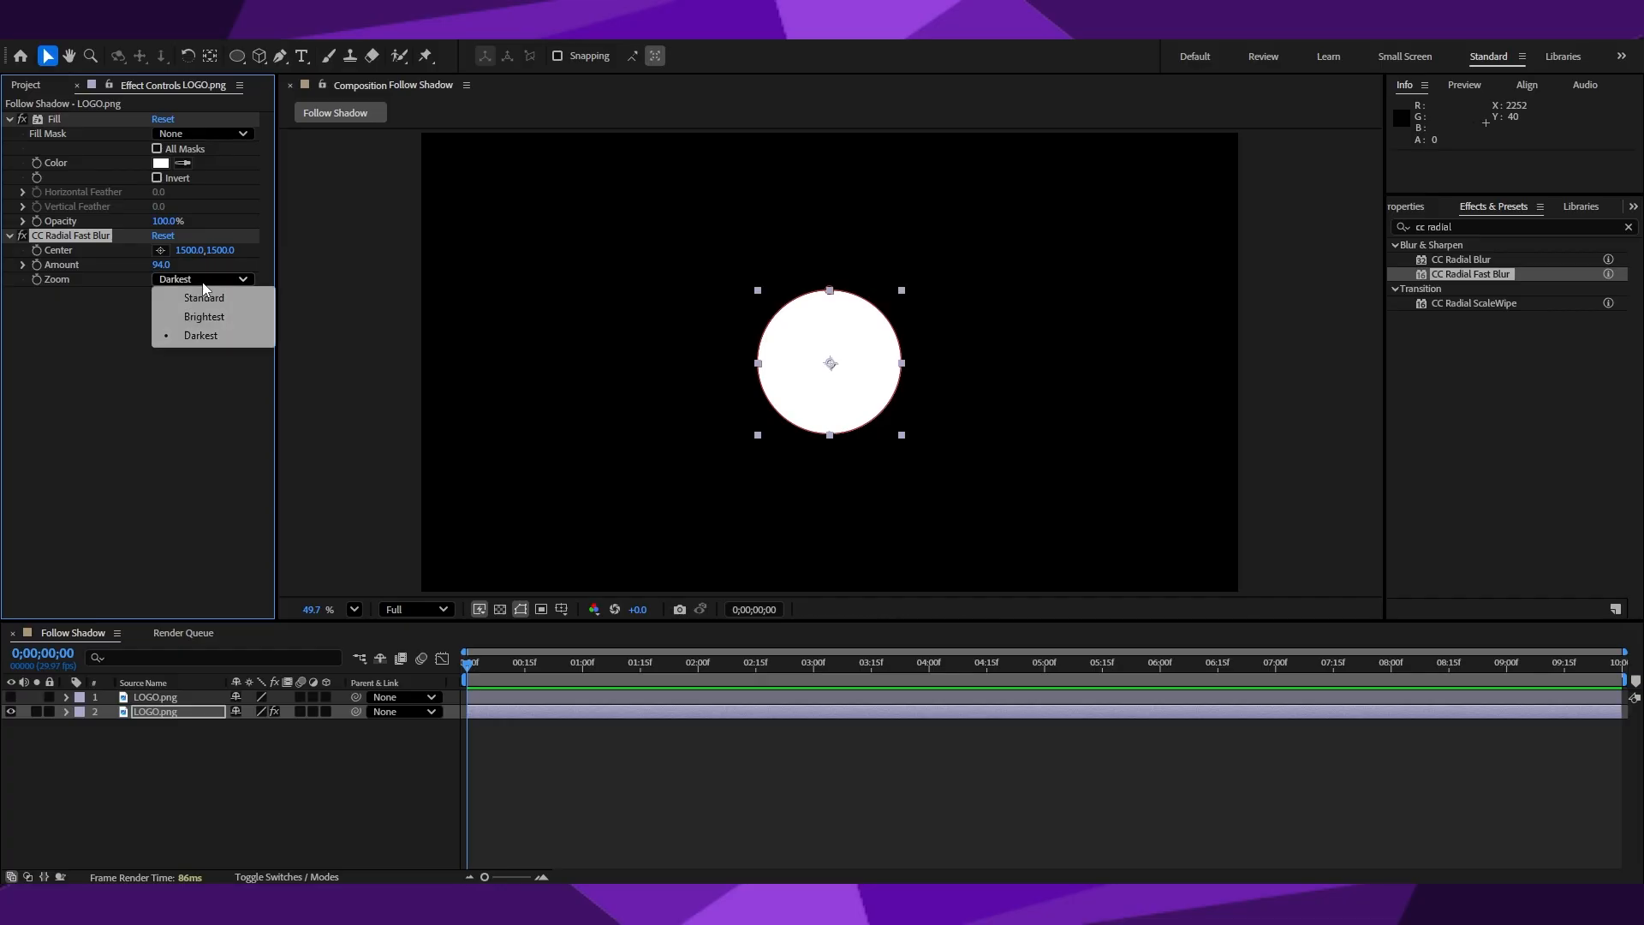
click(197, 298)
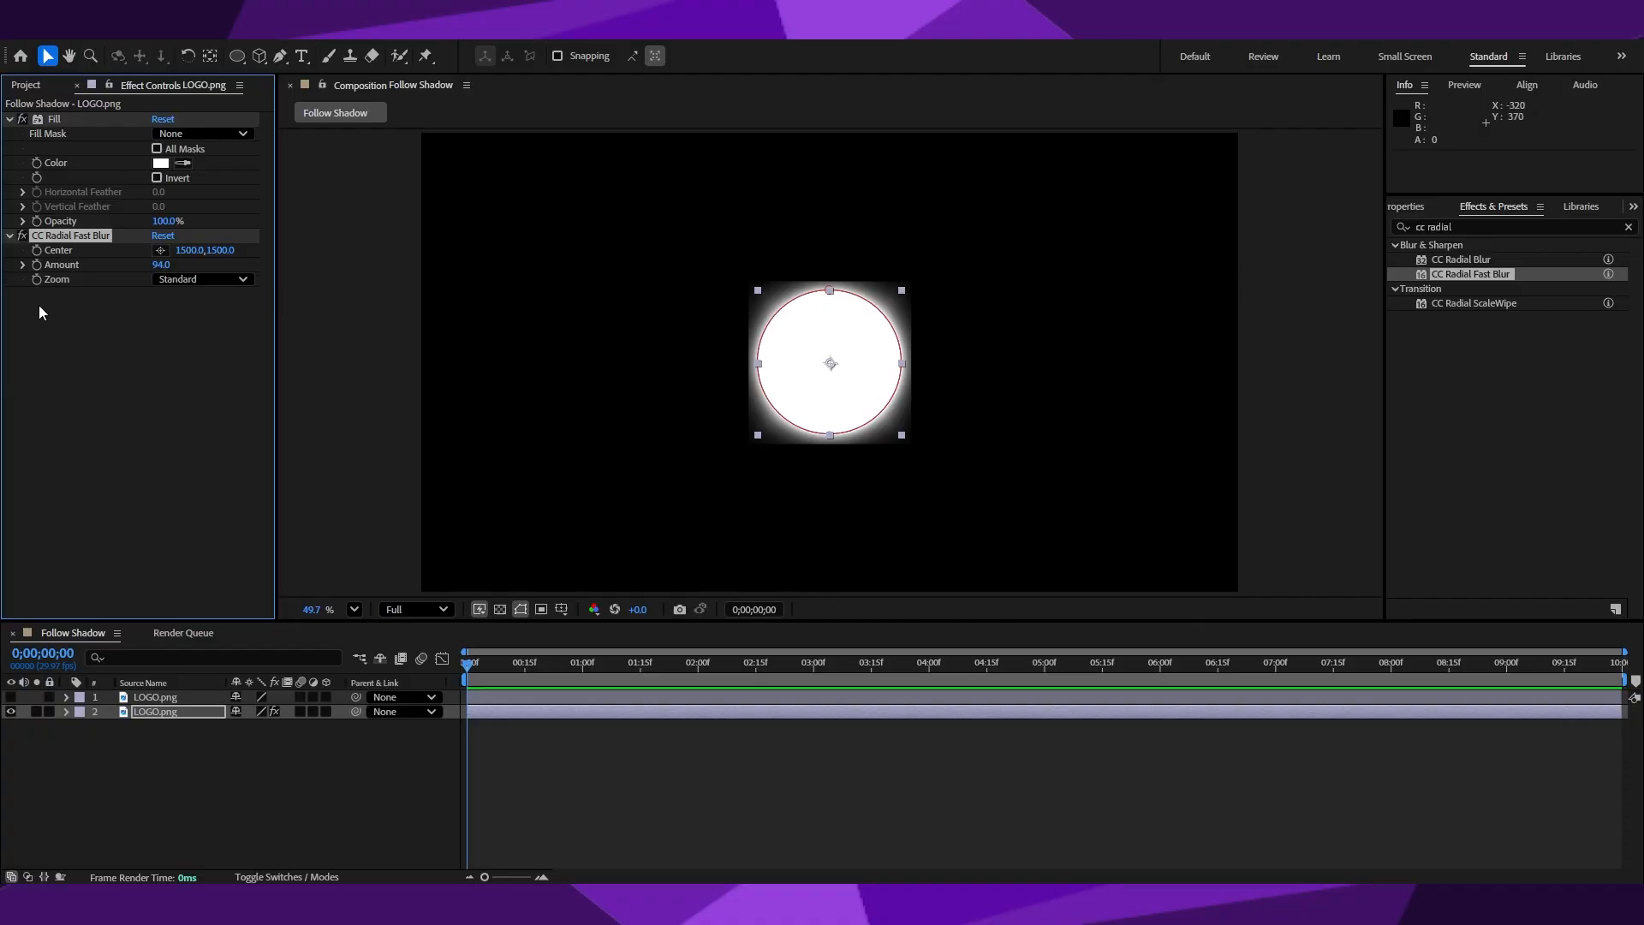
Show the upper logo layer and place the radial blur's center just off the logo's upper-left edge, at about -52, -86.
click(160, 250)
click(727, 269)
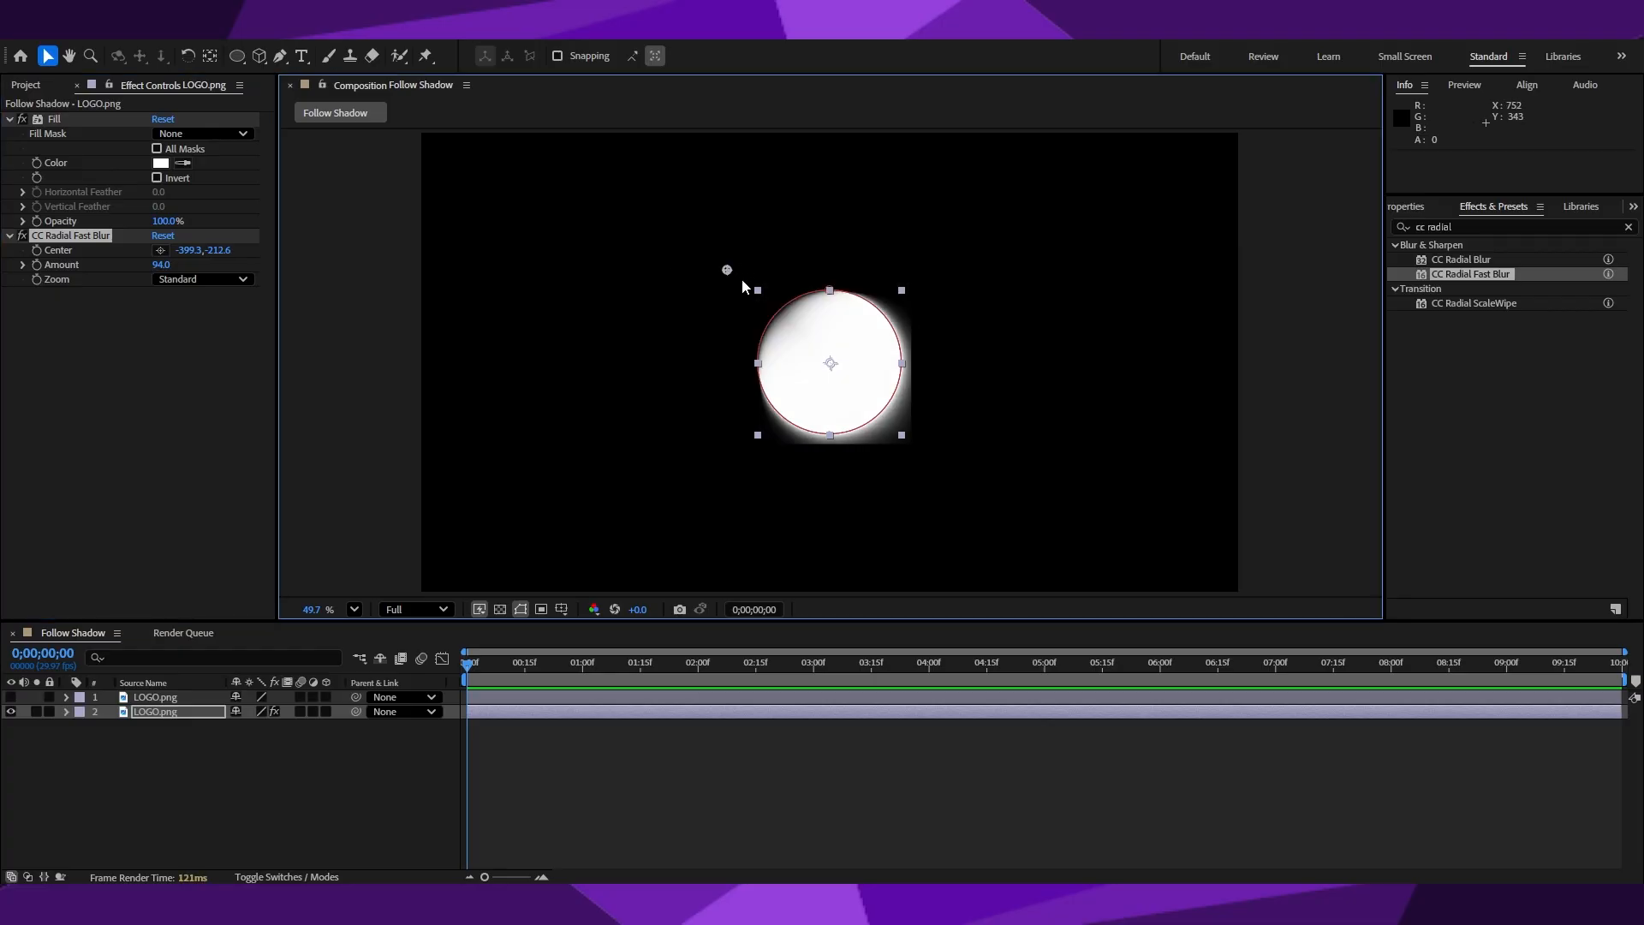
click(160, 250)
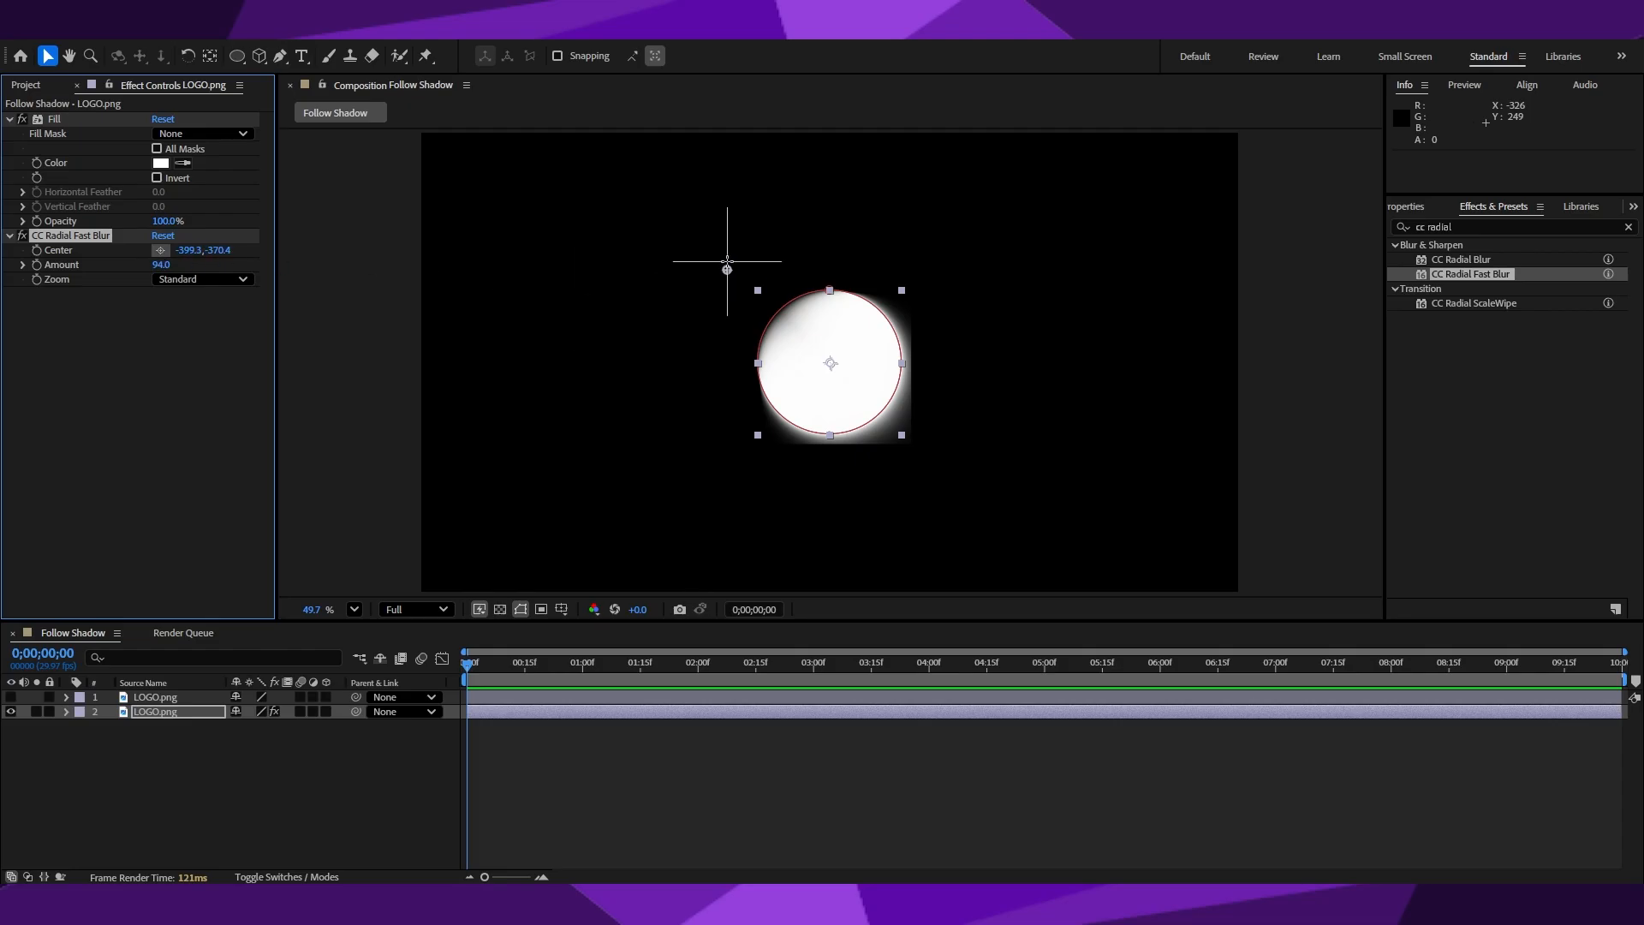
click(940, 244)
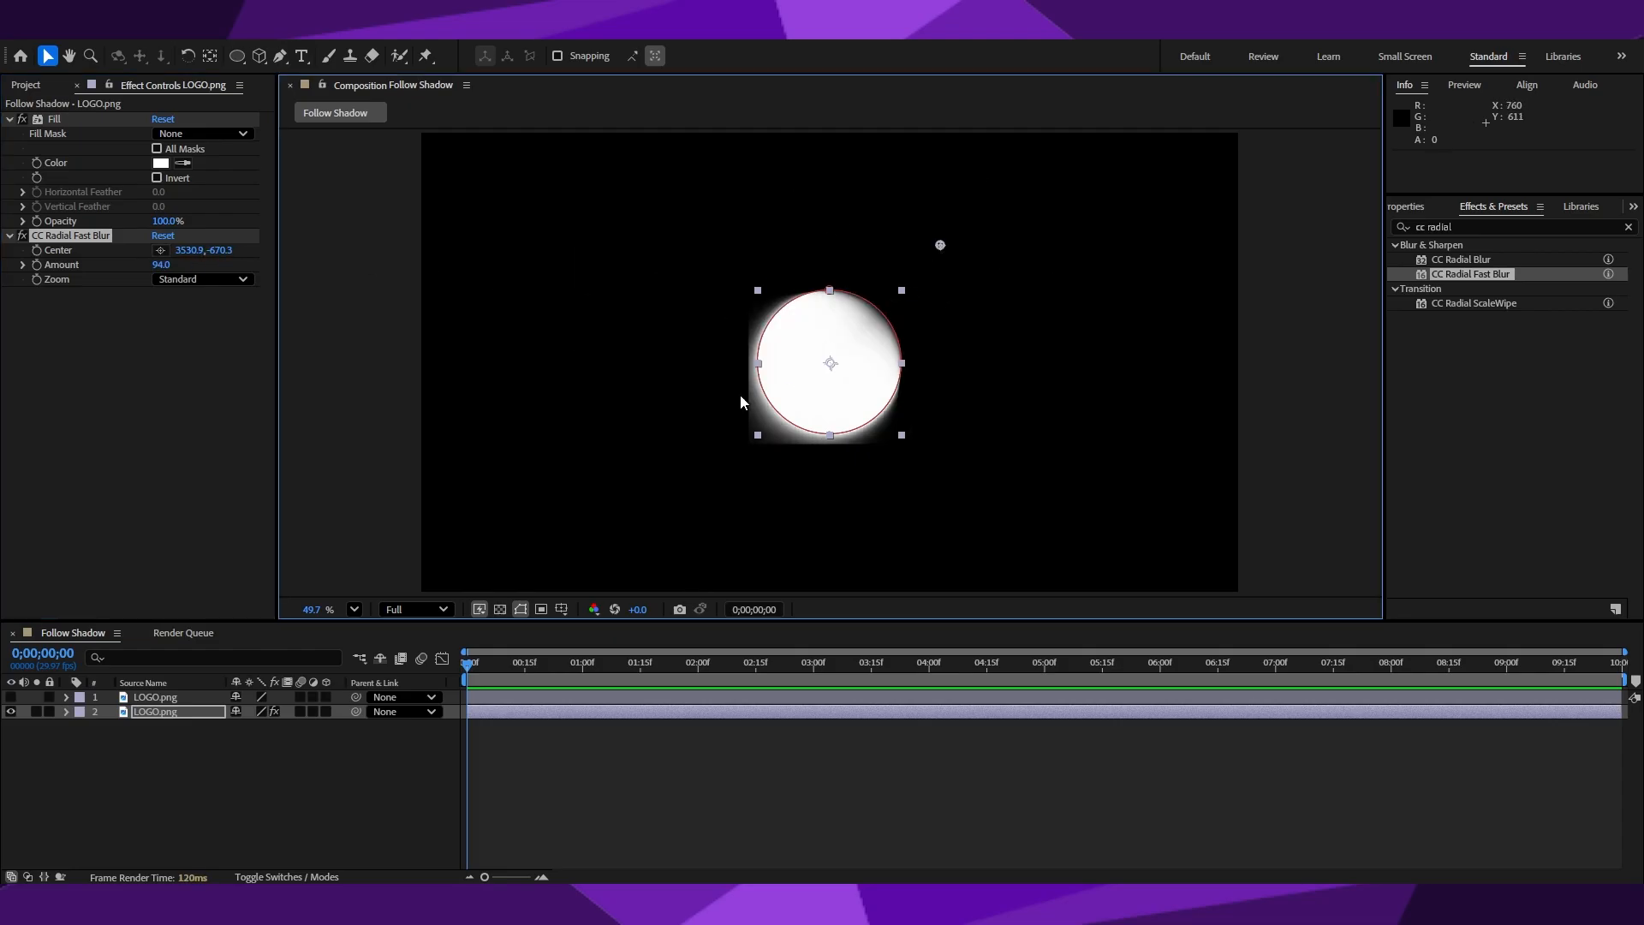
drag(801, 246, 723, 309)
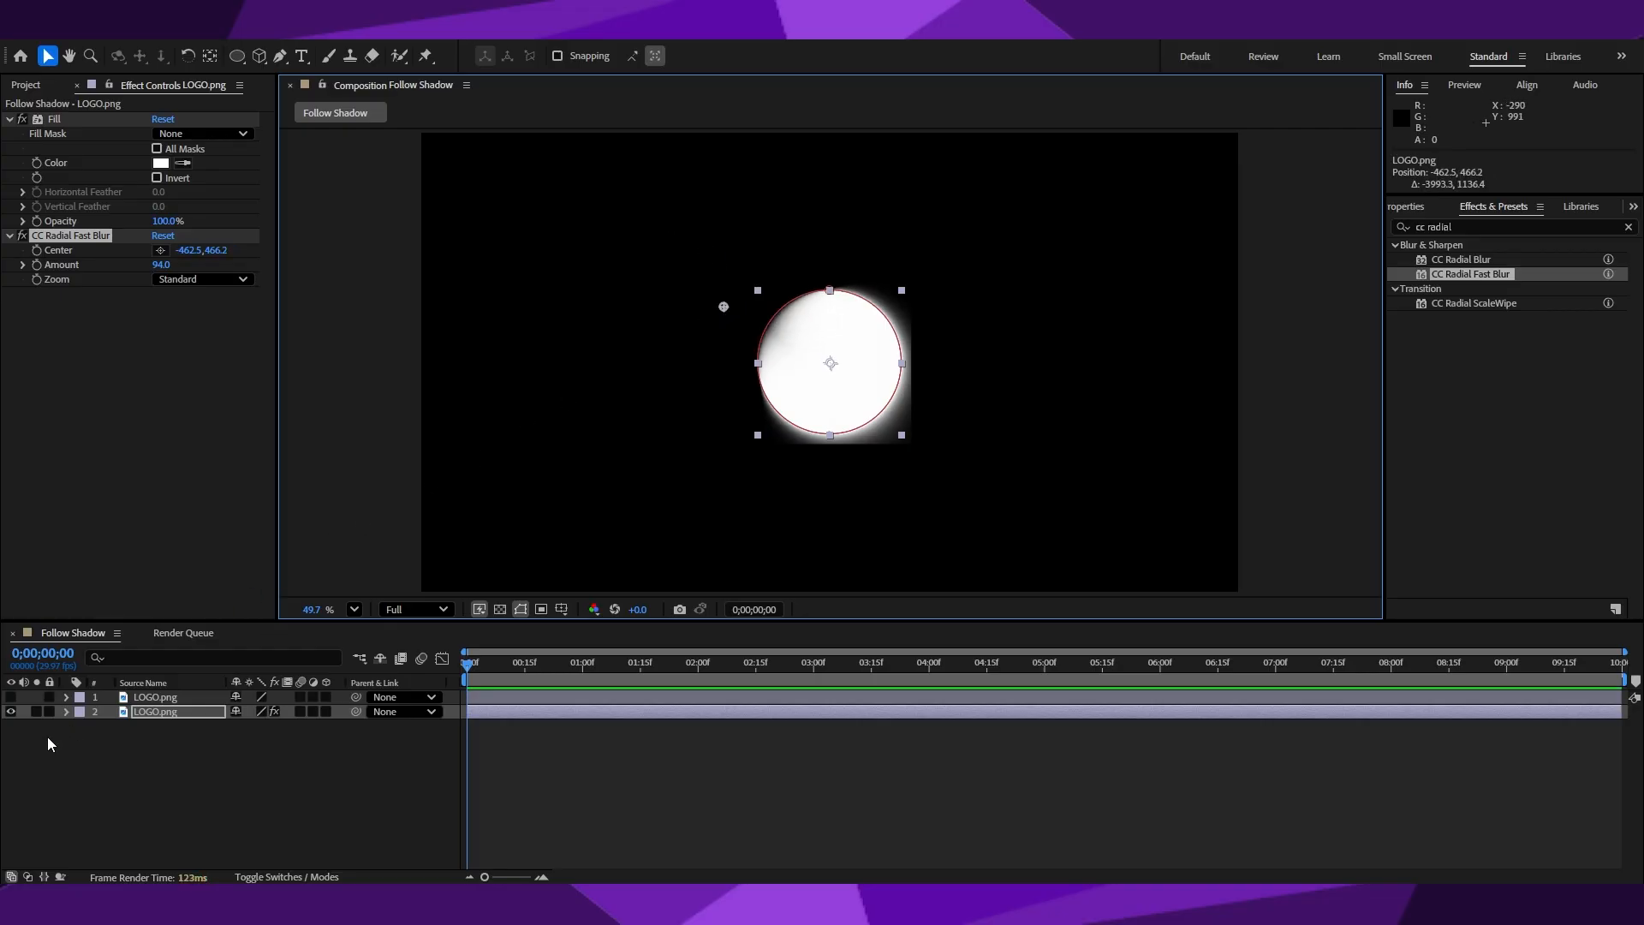
click(11, 698)
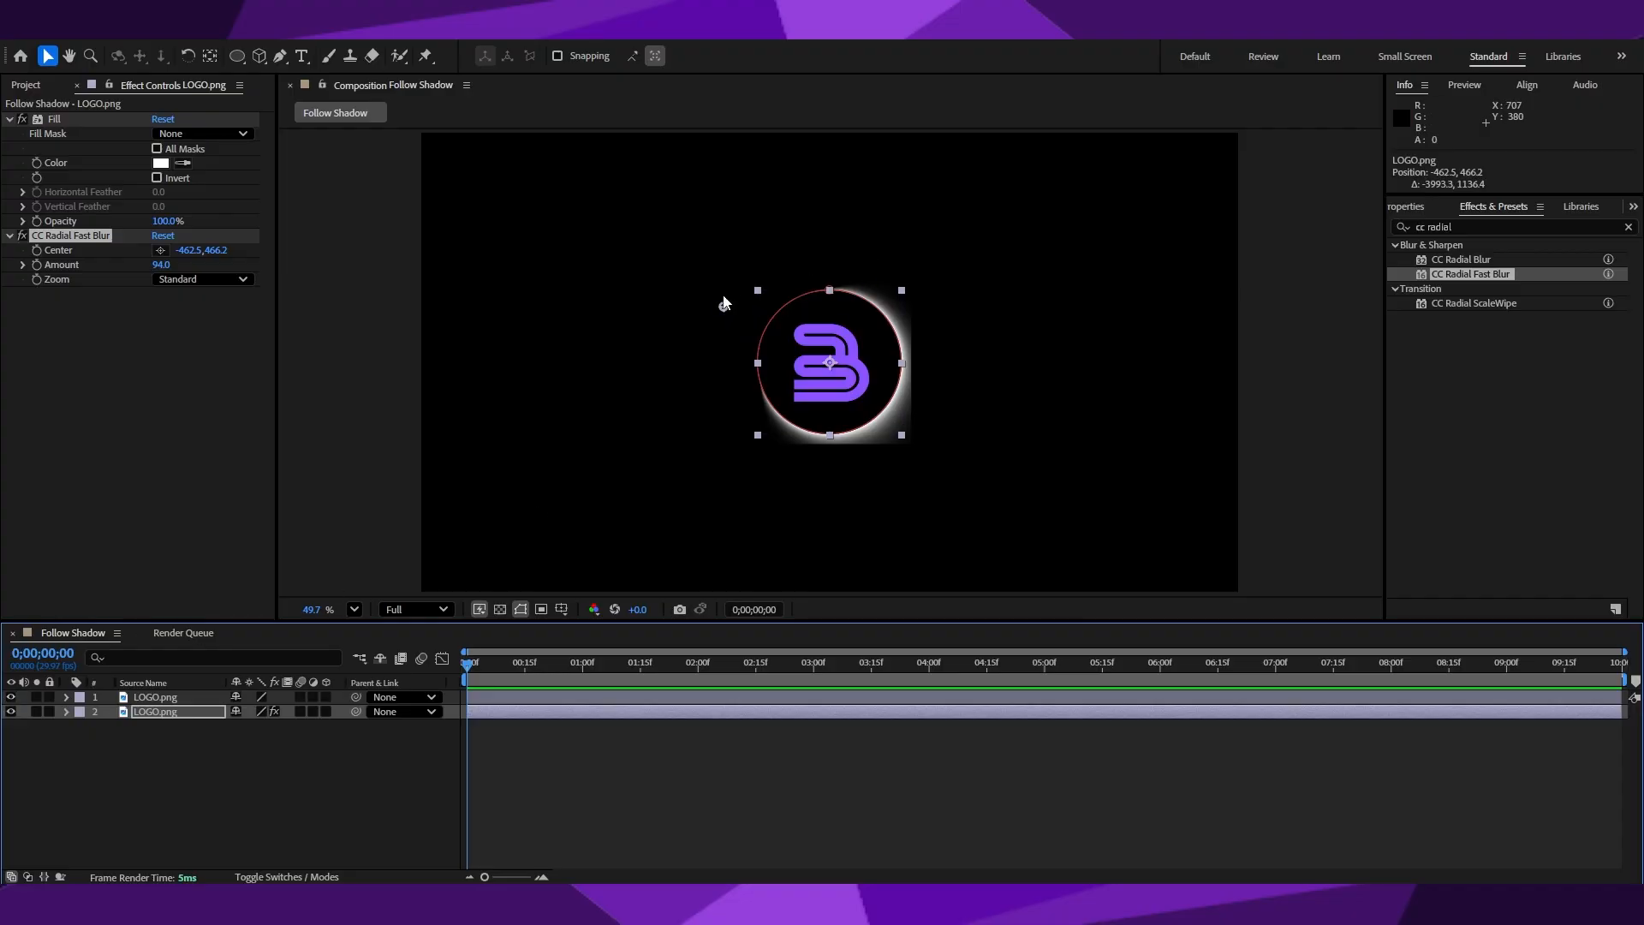
mouse_move(720, 310)
mouse_down()
mouse_move(708, 265)
mouse_move(773, 265)
mouse_move(732, 282)
mouse_up()
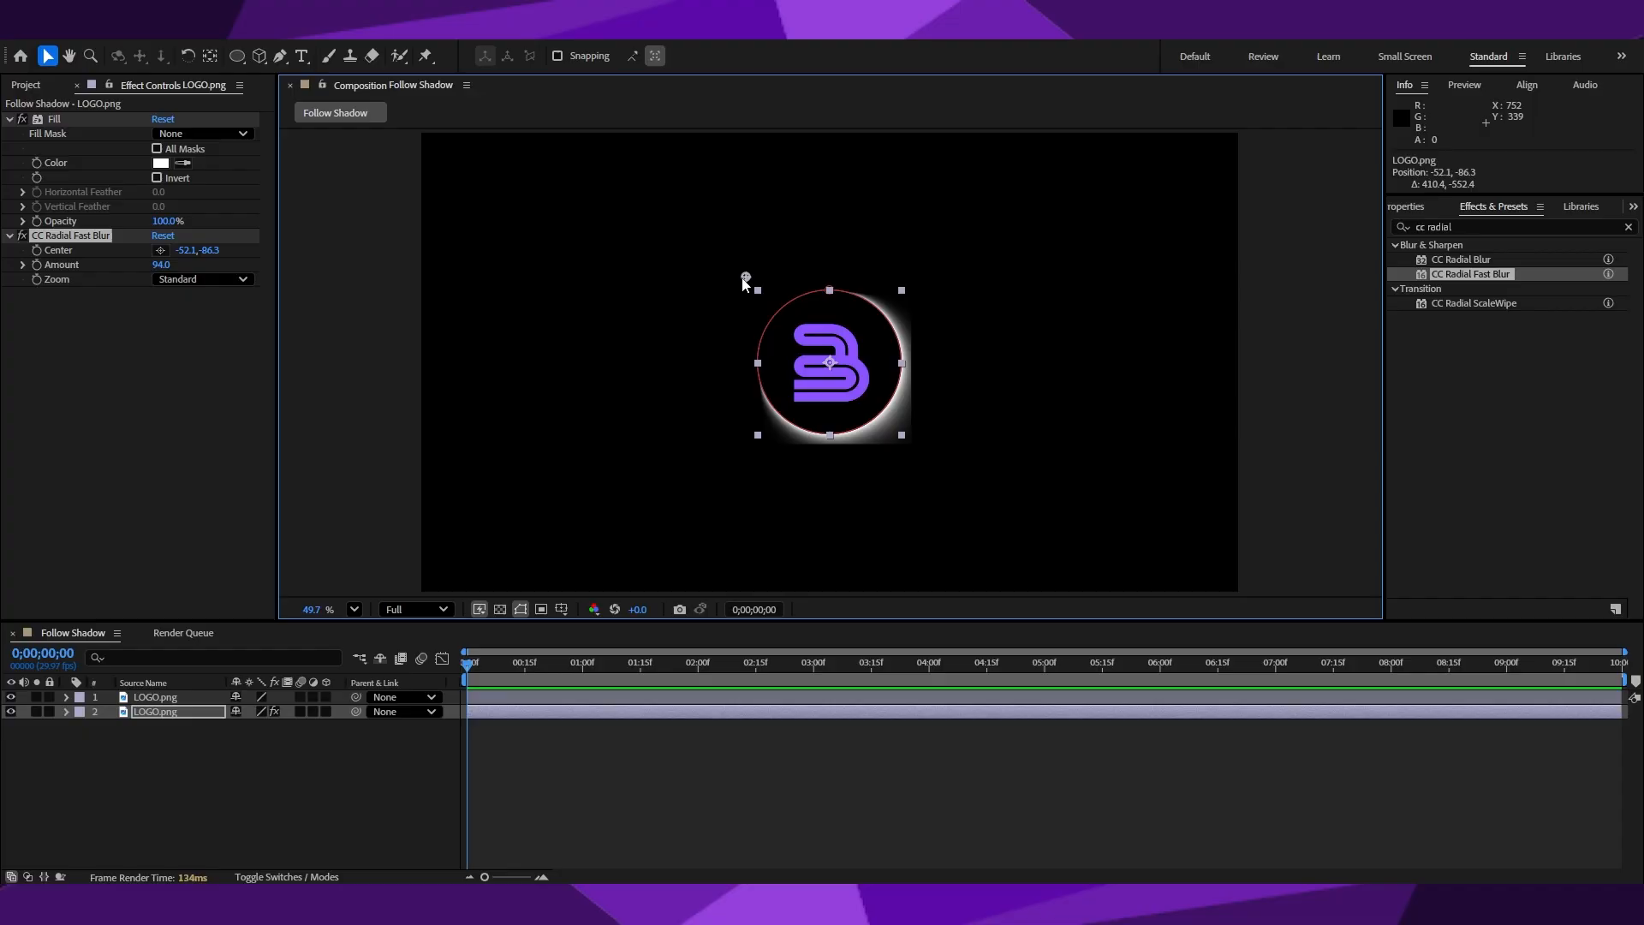
click(118, 360)
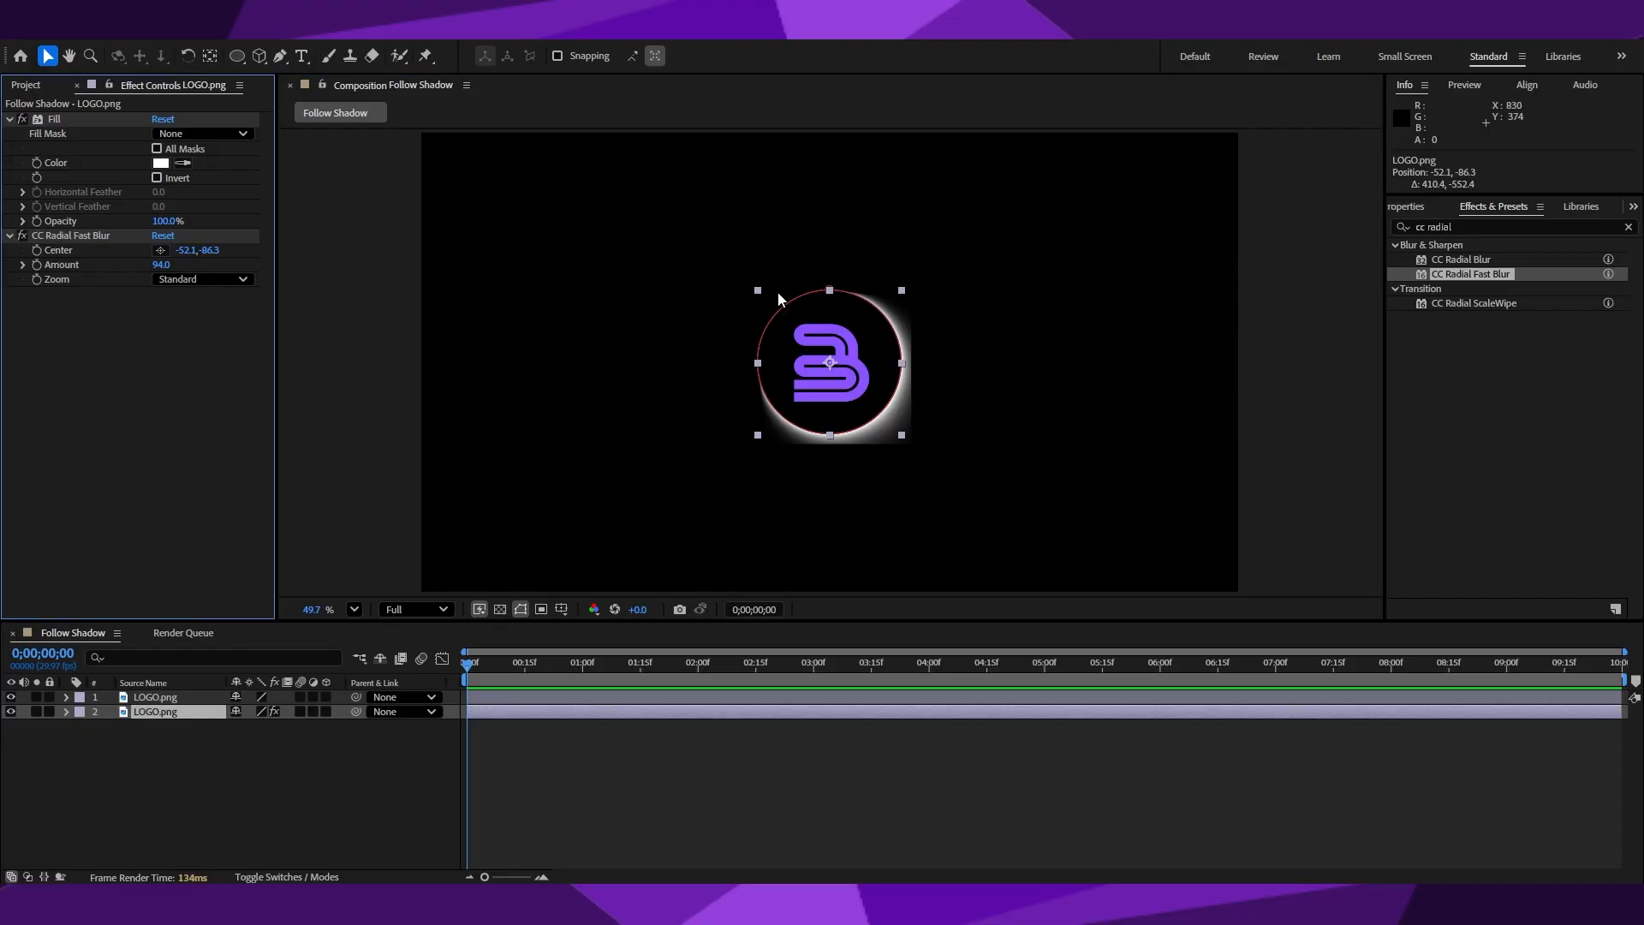
Apply Gaussian Blur to the lower LOGO.png layer and set its Blurriness to 81.3.
click(1505, 214)
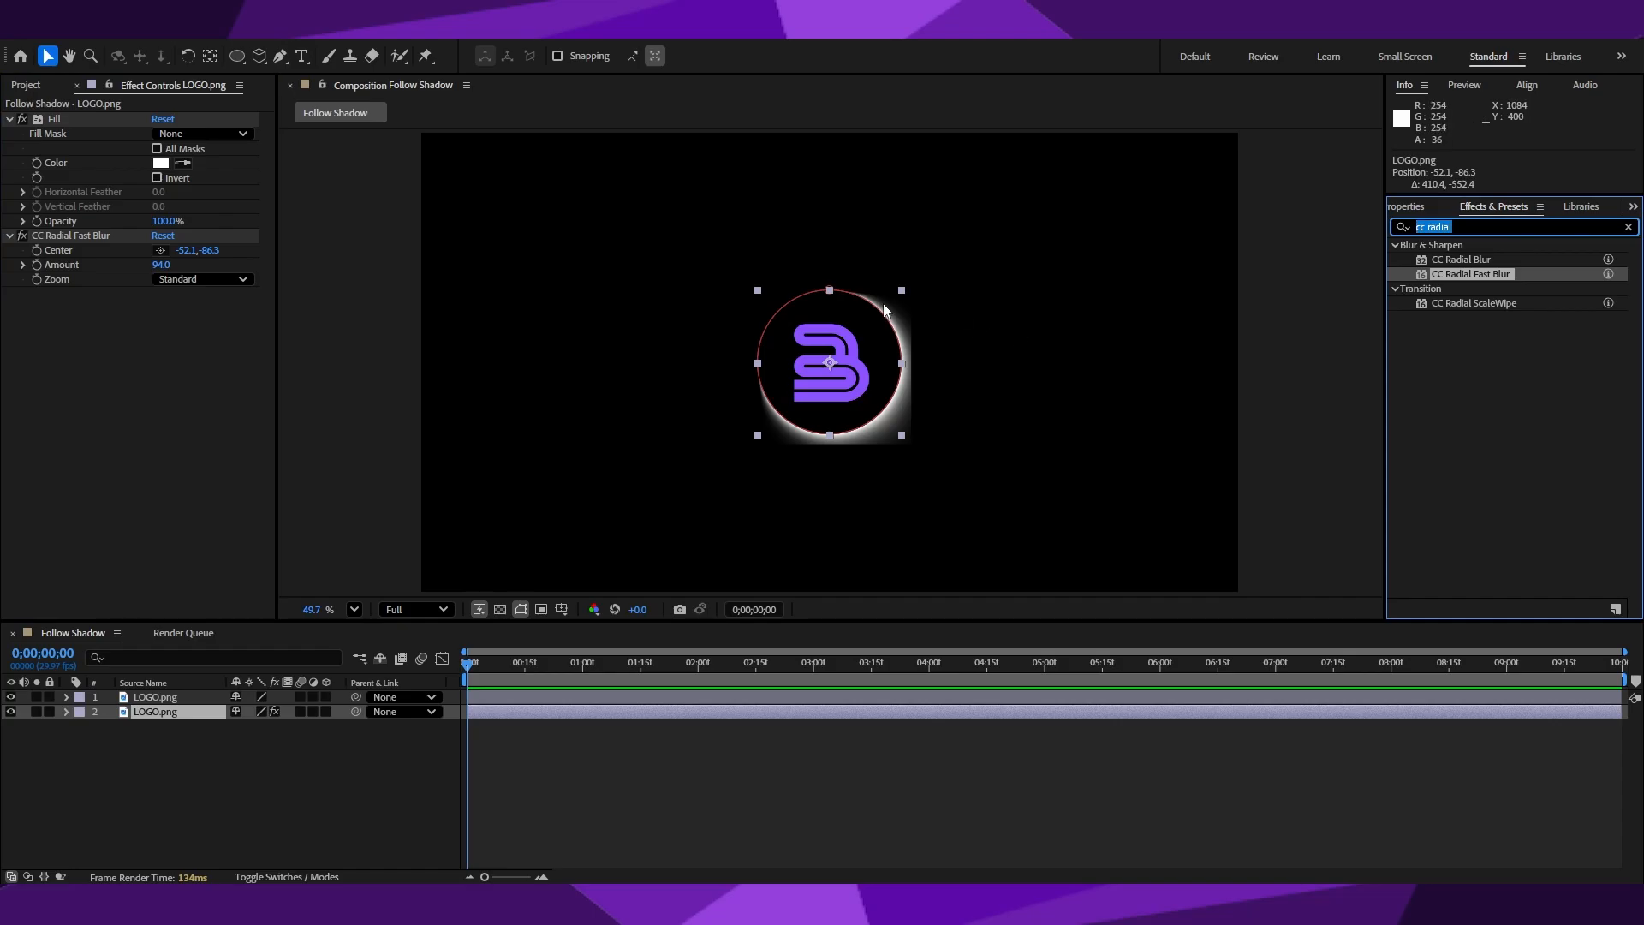
text(g)
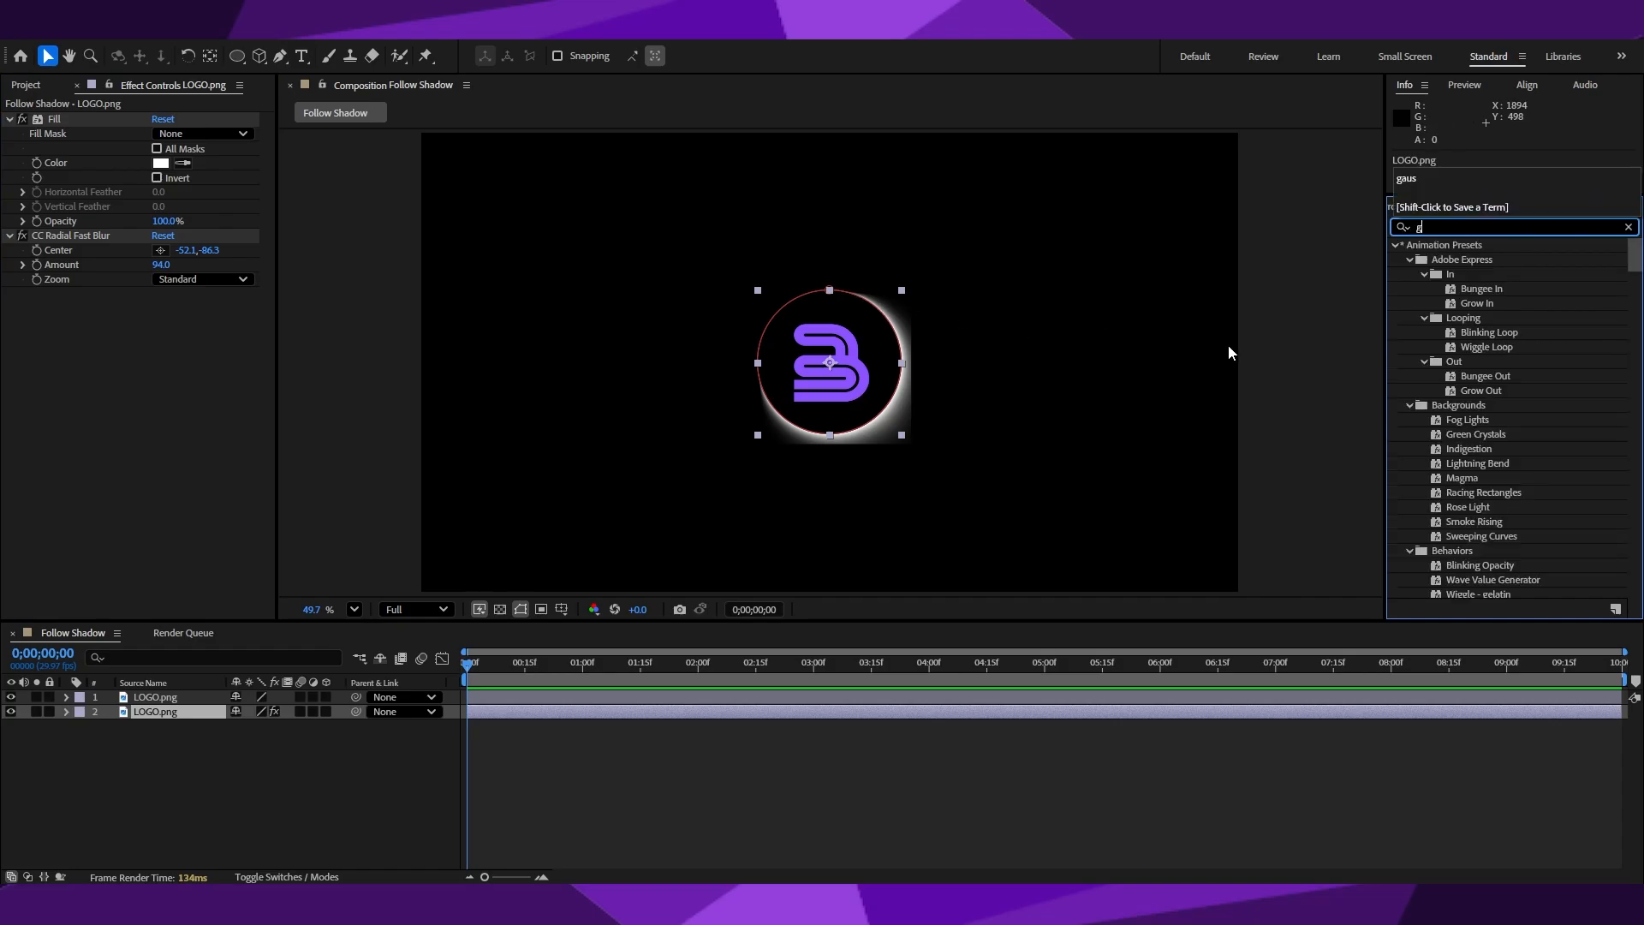
text(aus)
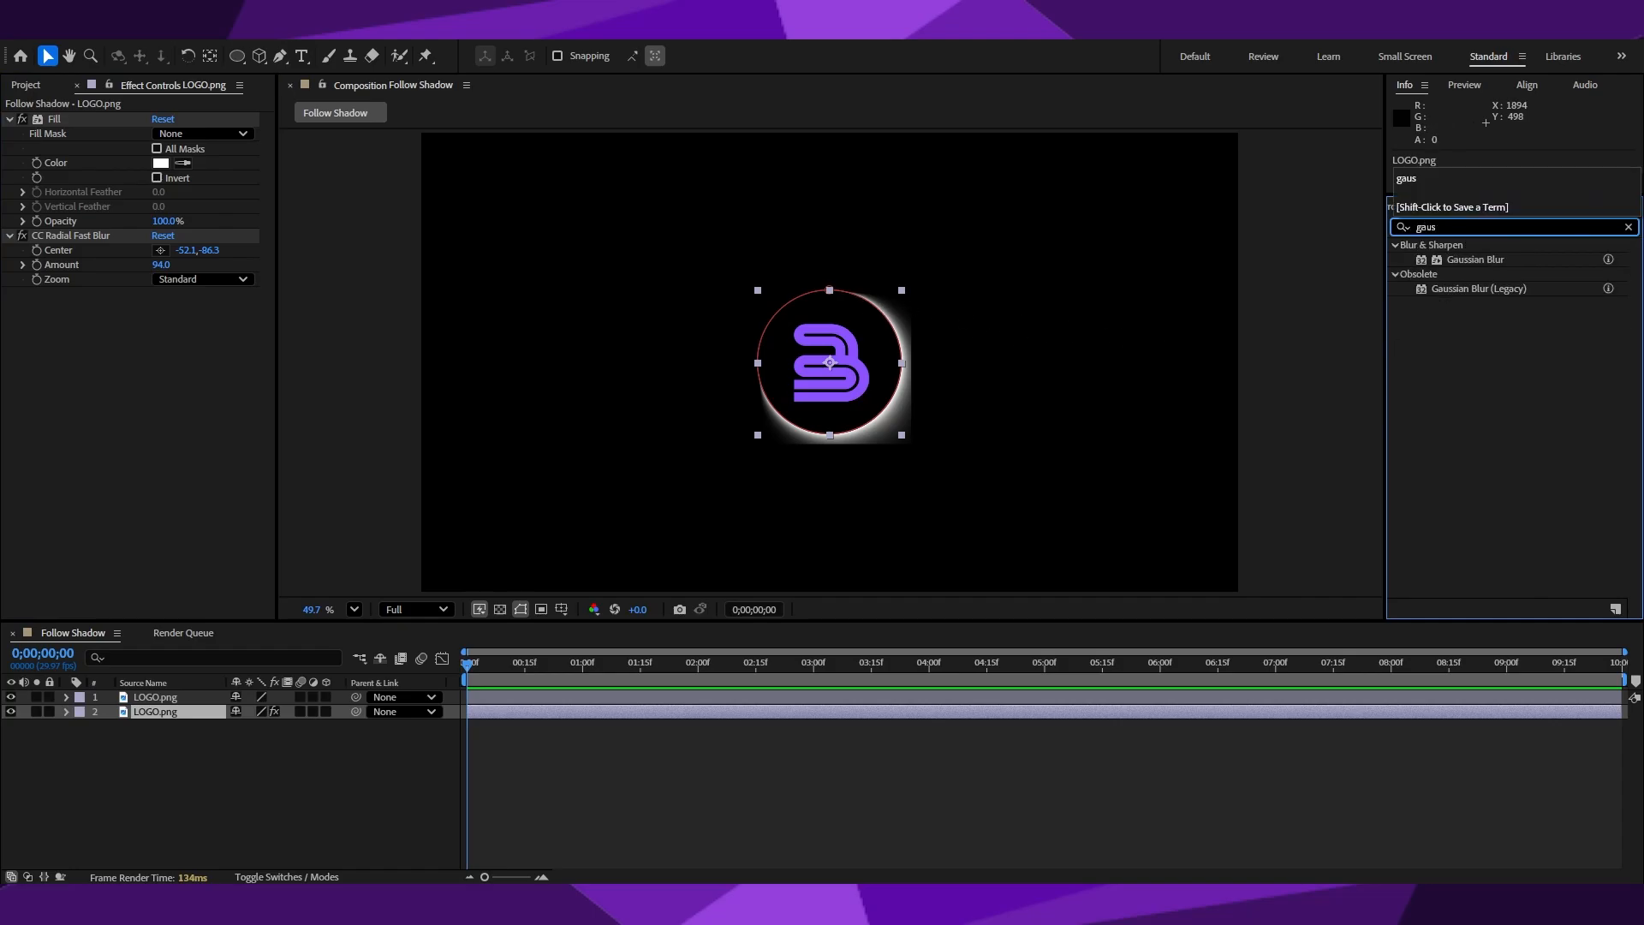
drag(1460, 261, 109, 356)
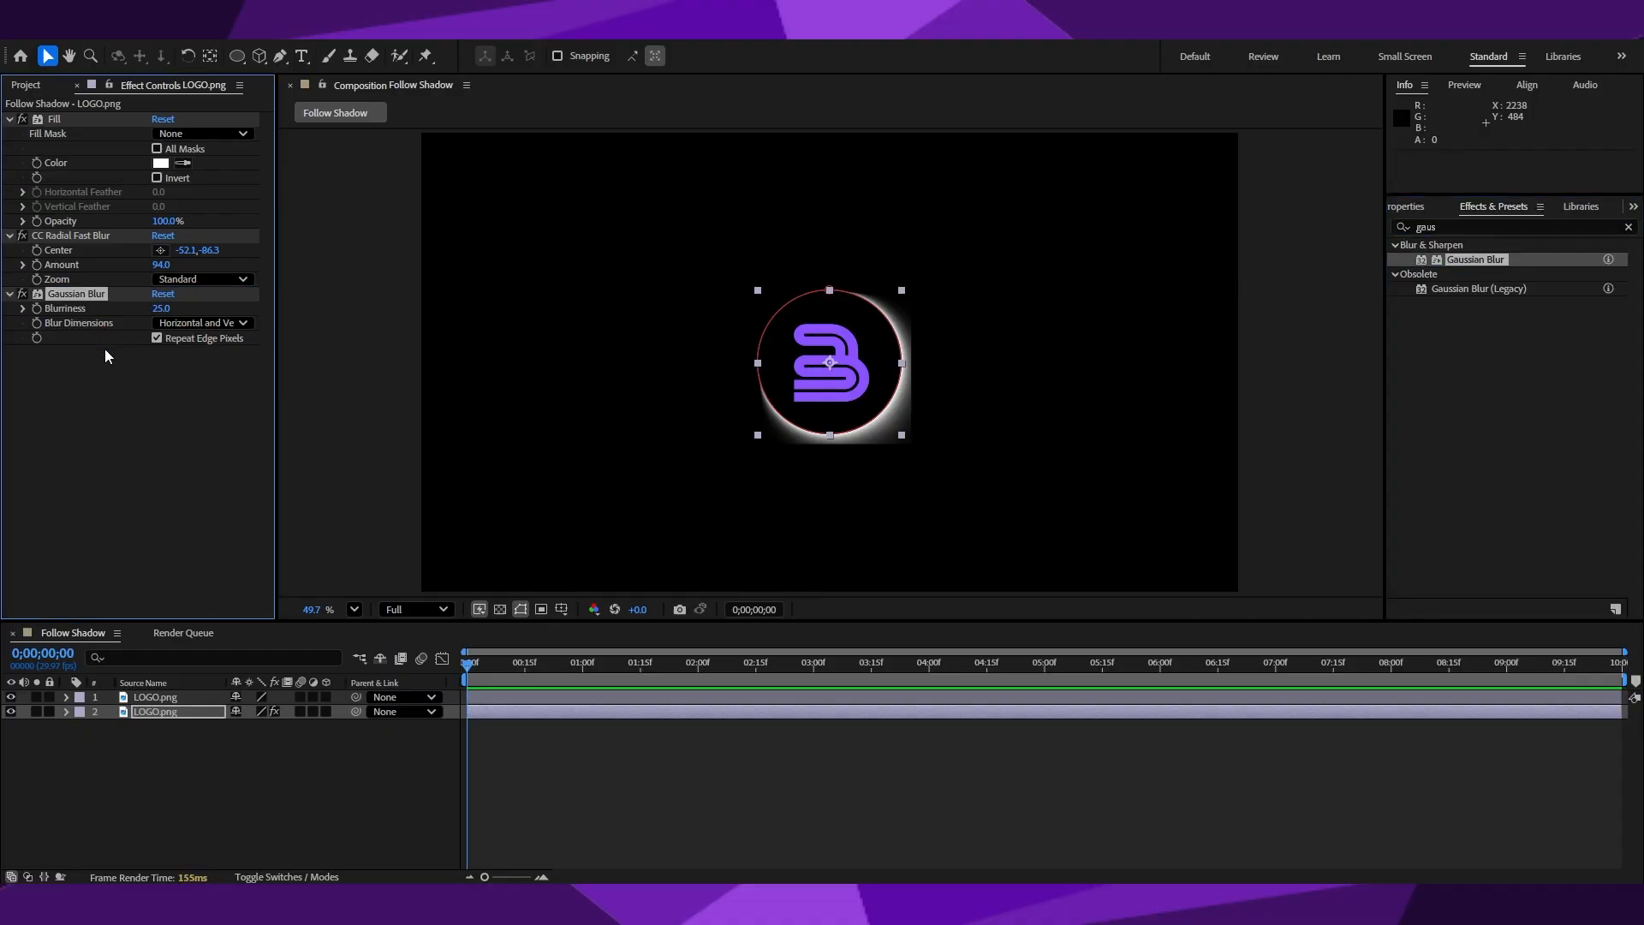
drag(163, 308, 285, 316)
drag(160, 309, 363, 315)
Reposition the CC Radial Fast Blur center to about -178, -55 at the logo's upper left and deselect the layer.
click(160, 250)
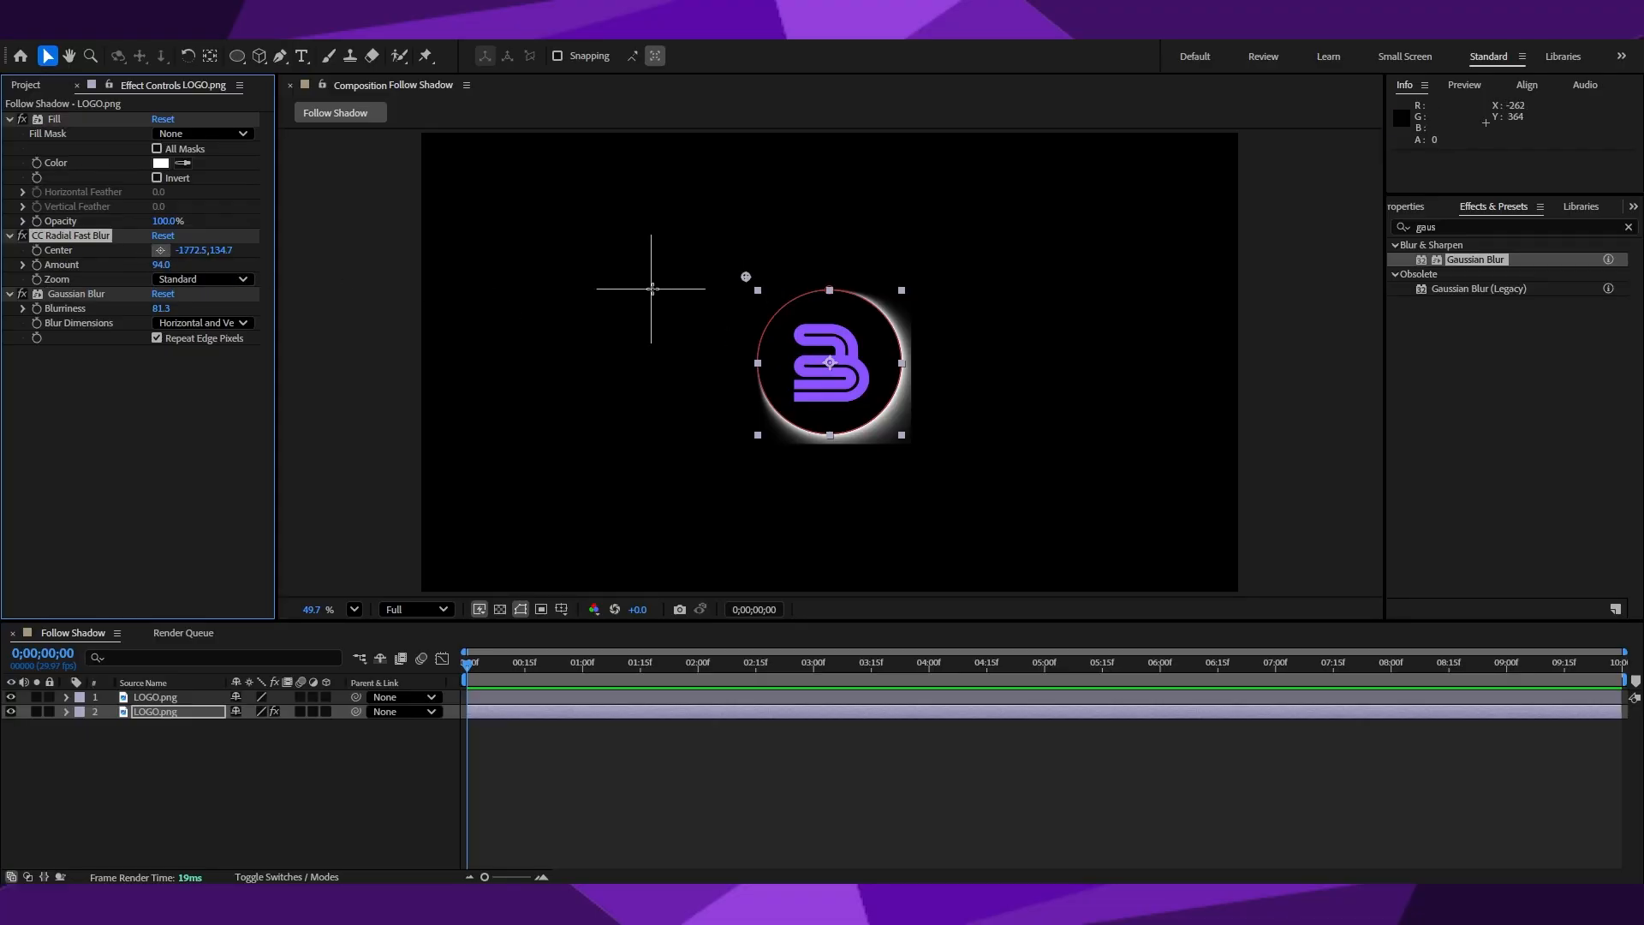
click(709, 270)
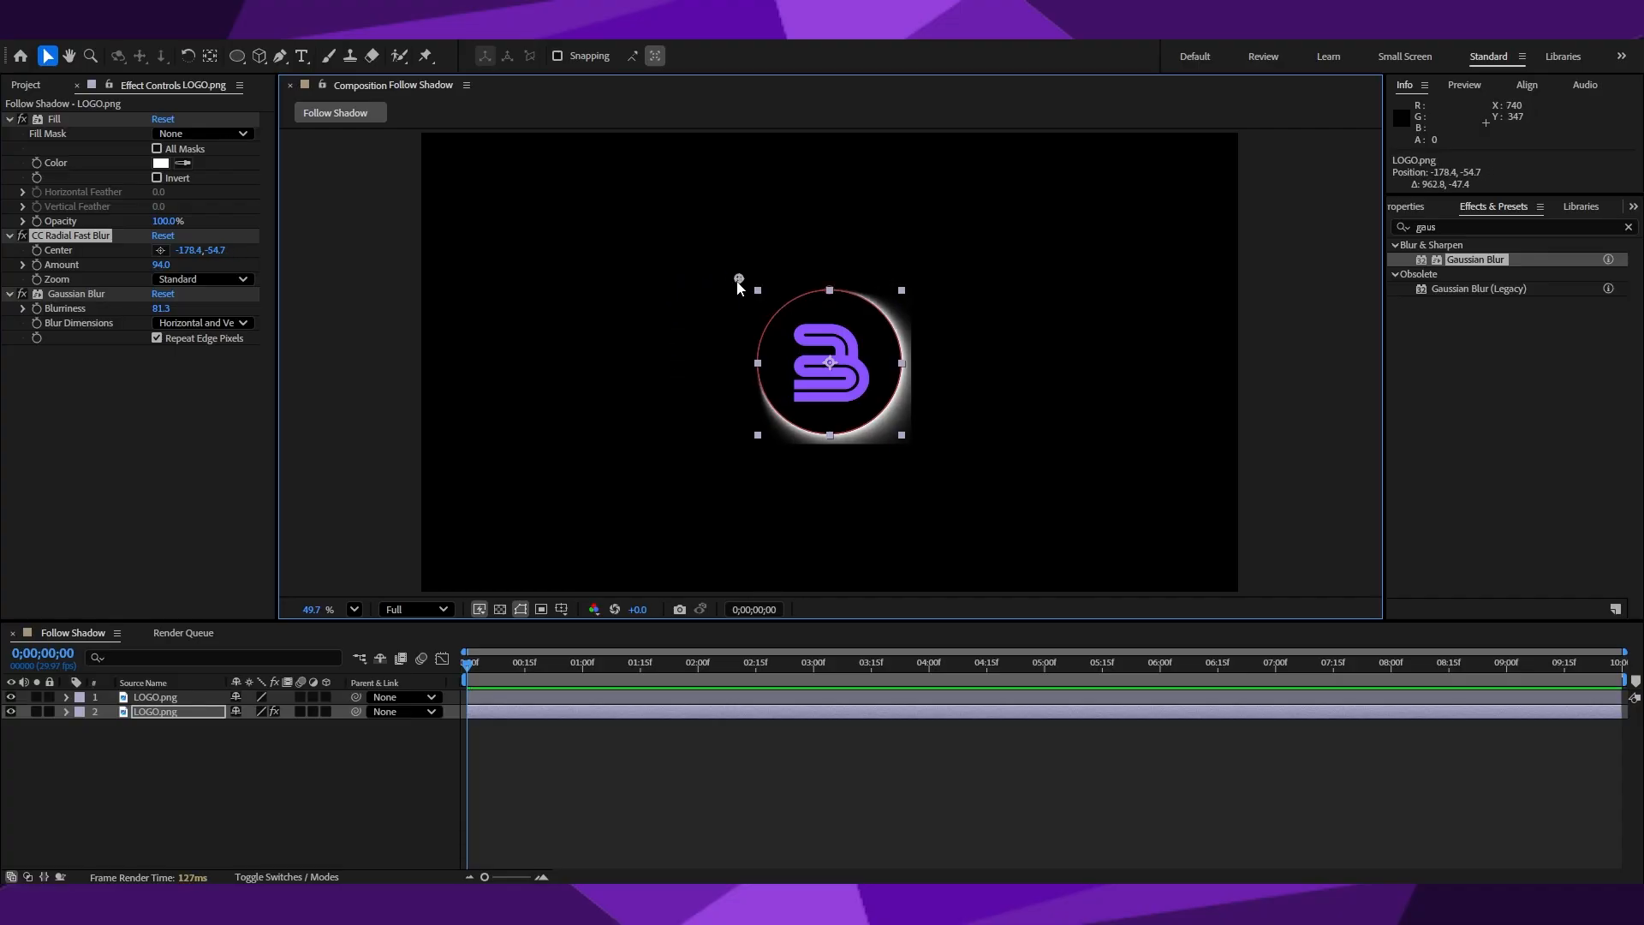
click(558, 773)
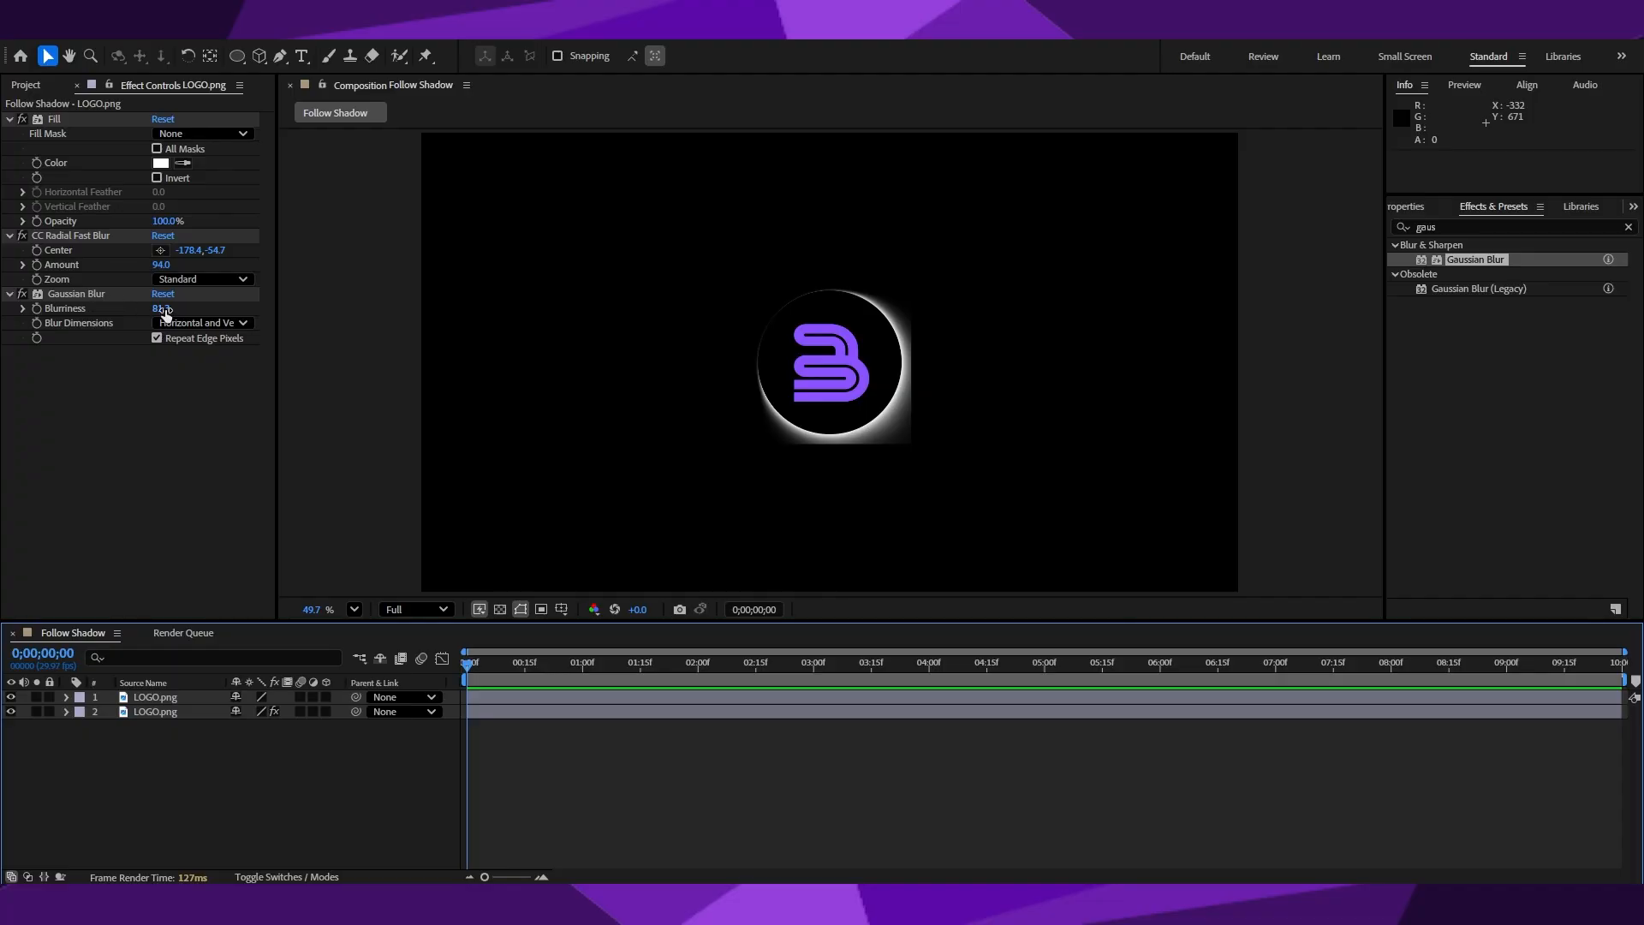
drag(159, 266, 170, 268)
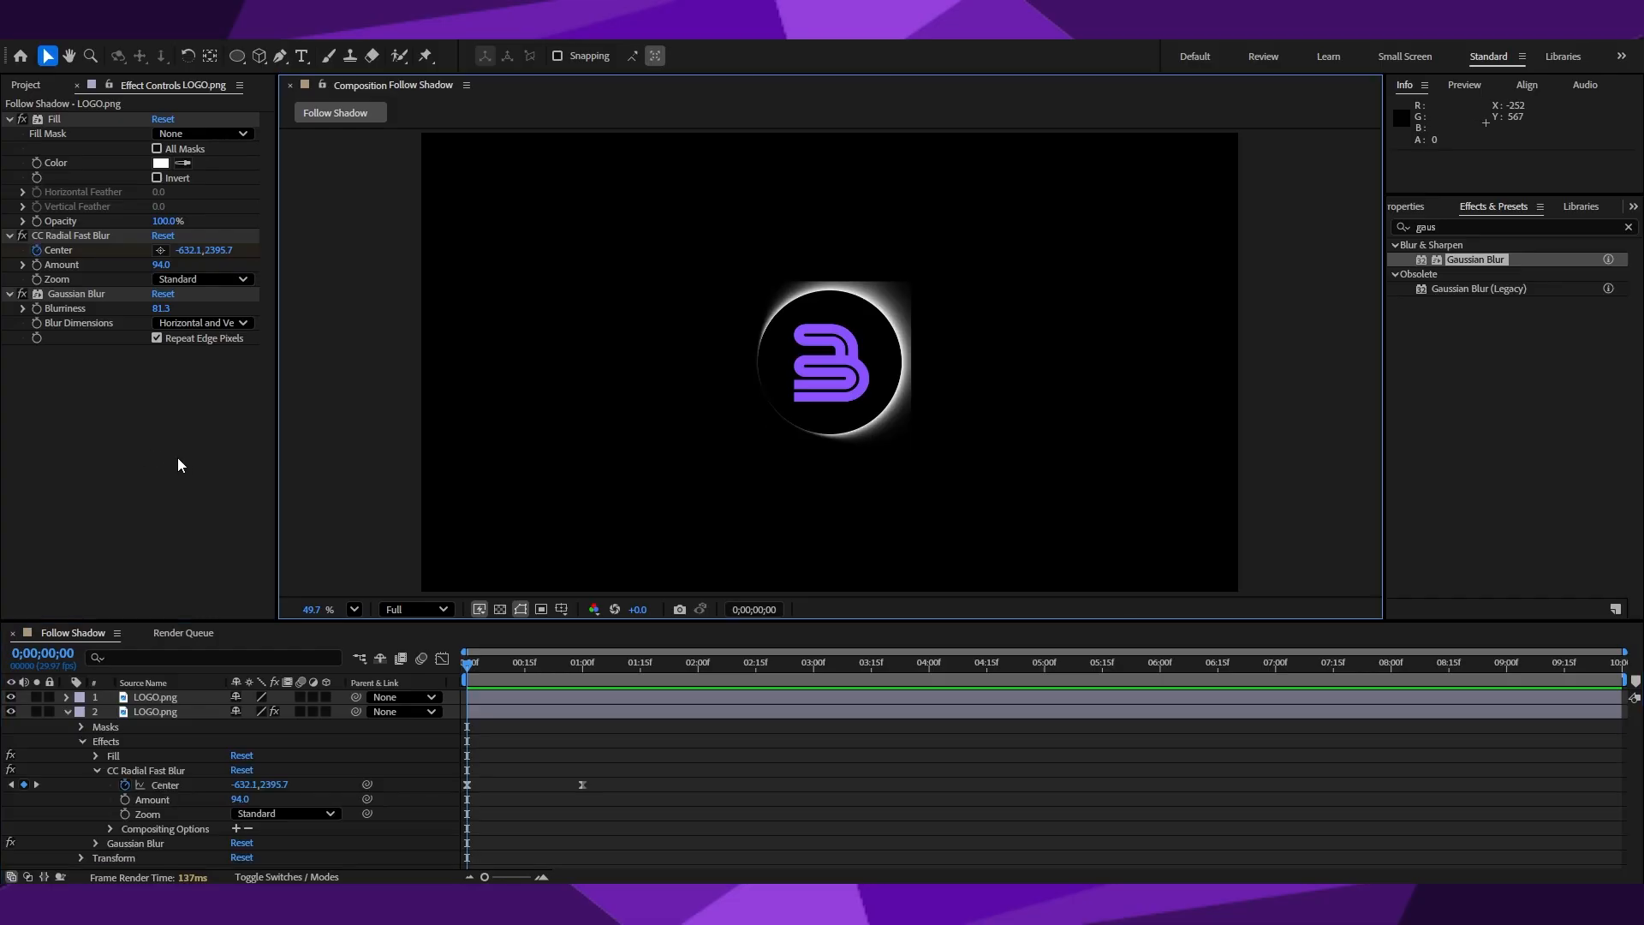
click(93, 450)
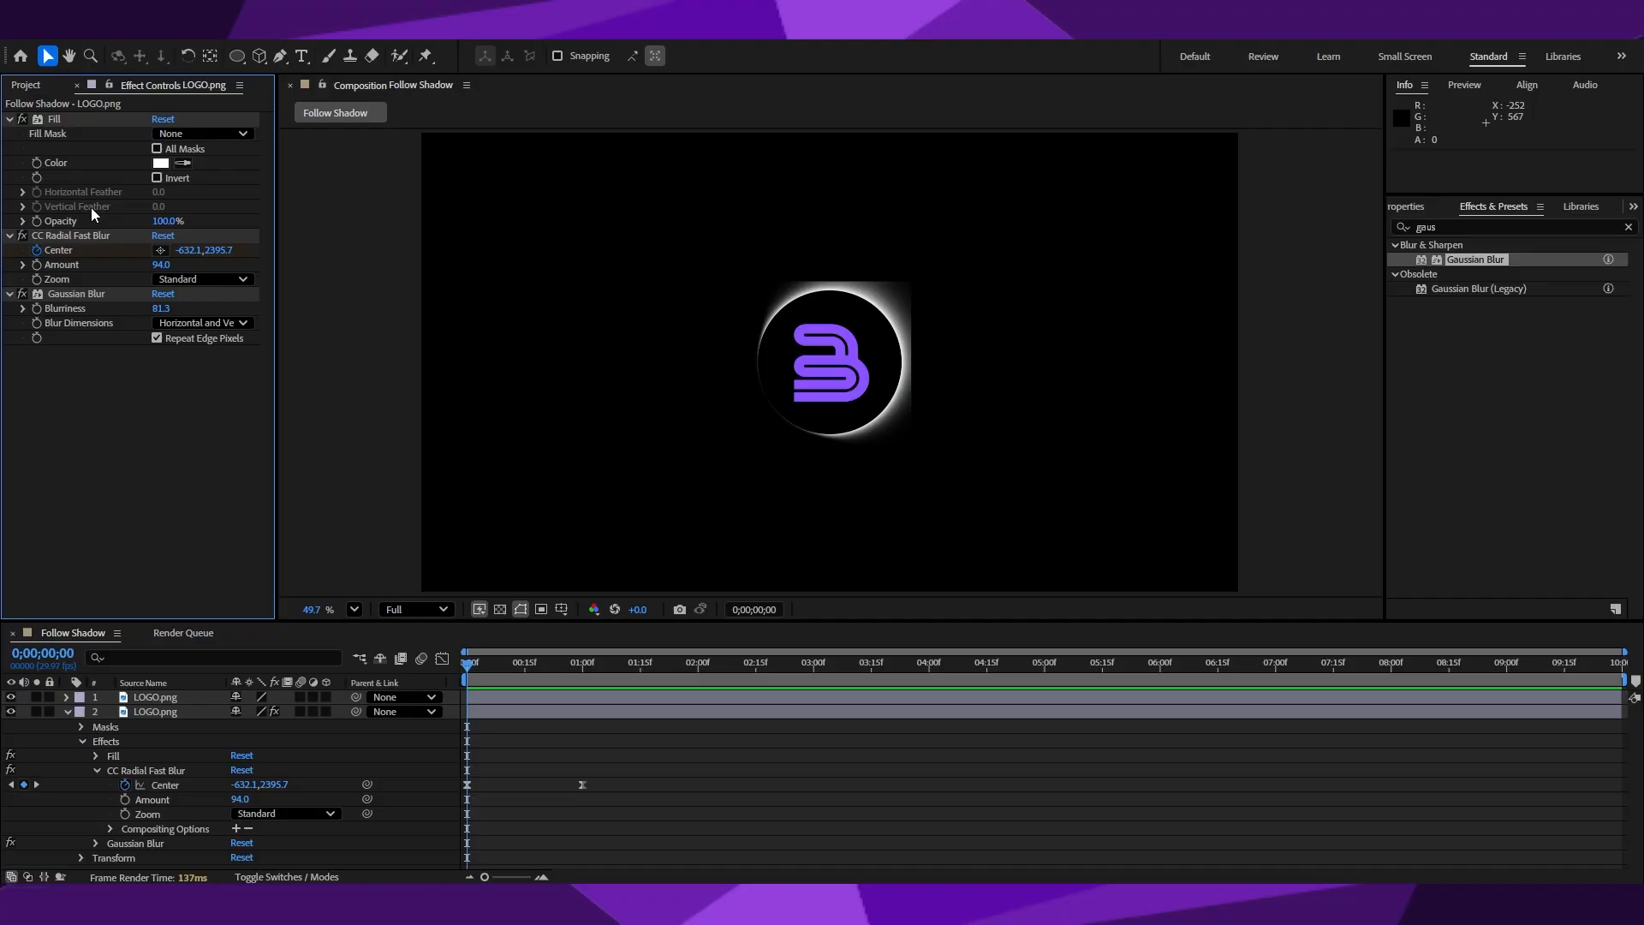
Delete the lower LOGO.png layer and draw a white circle about 294 px across, centered over the remaining logo.
click(158, 711)
key(Delete)
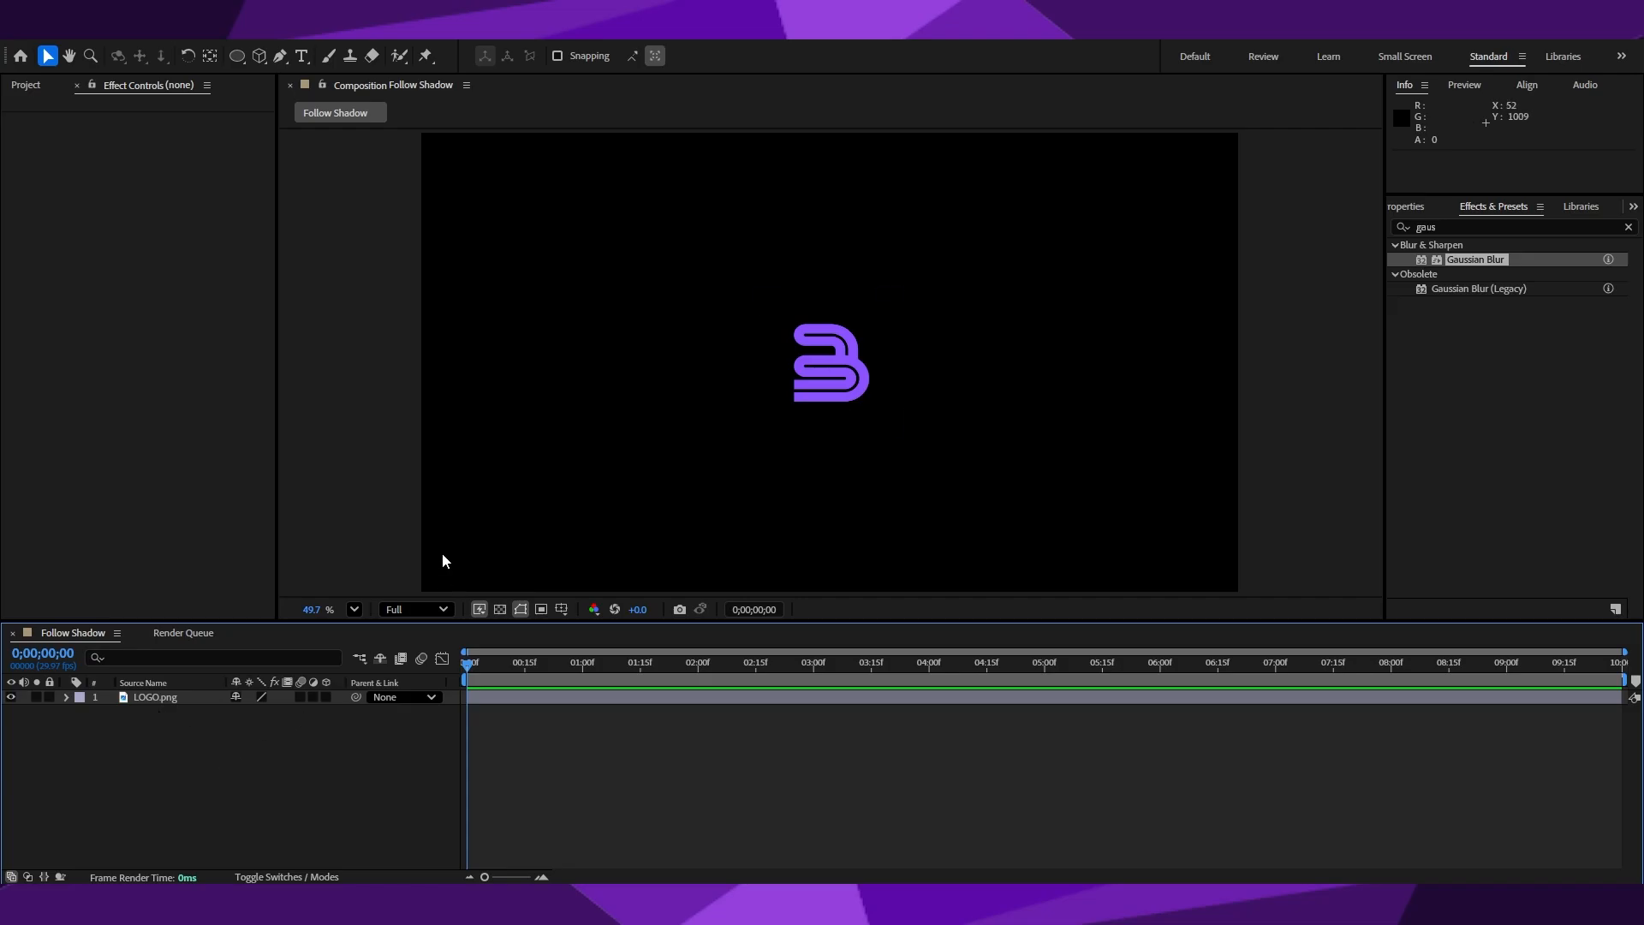
click(236, 56)
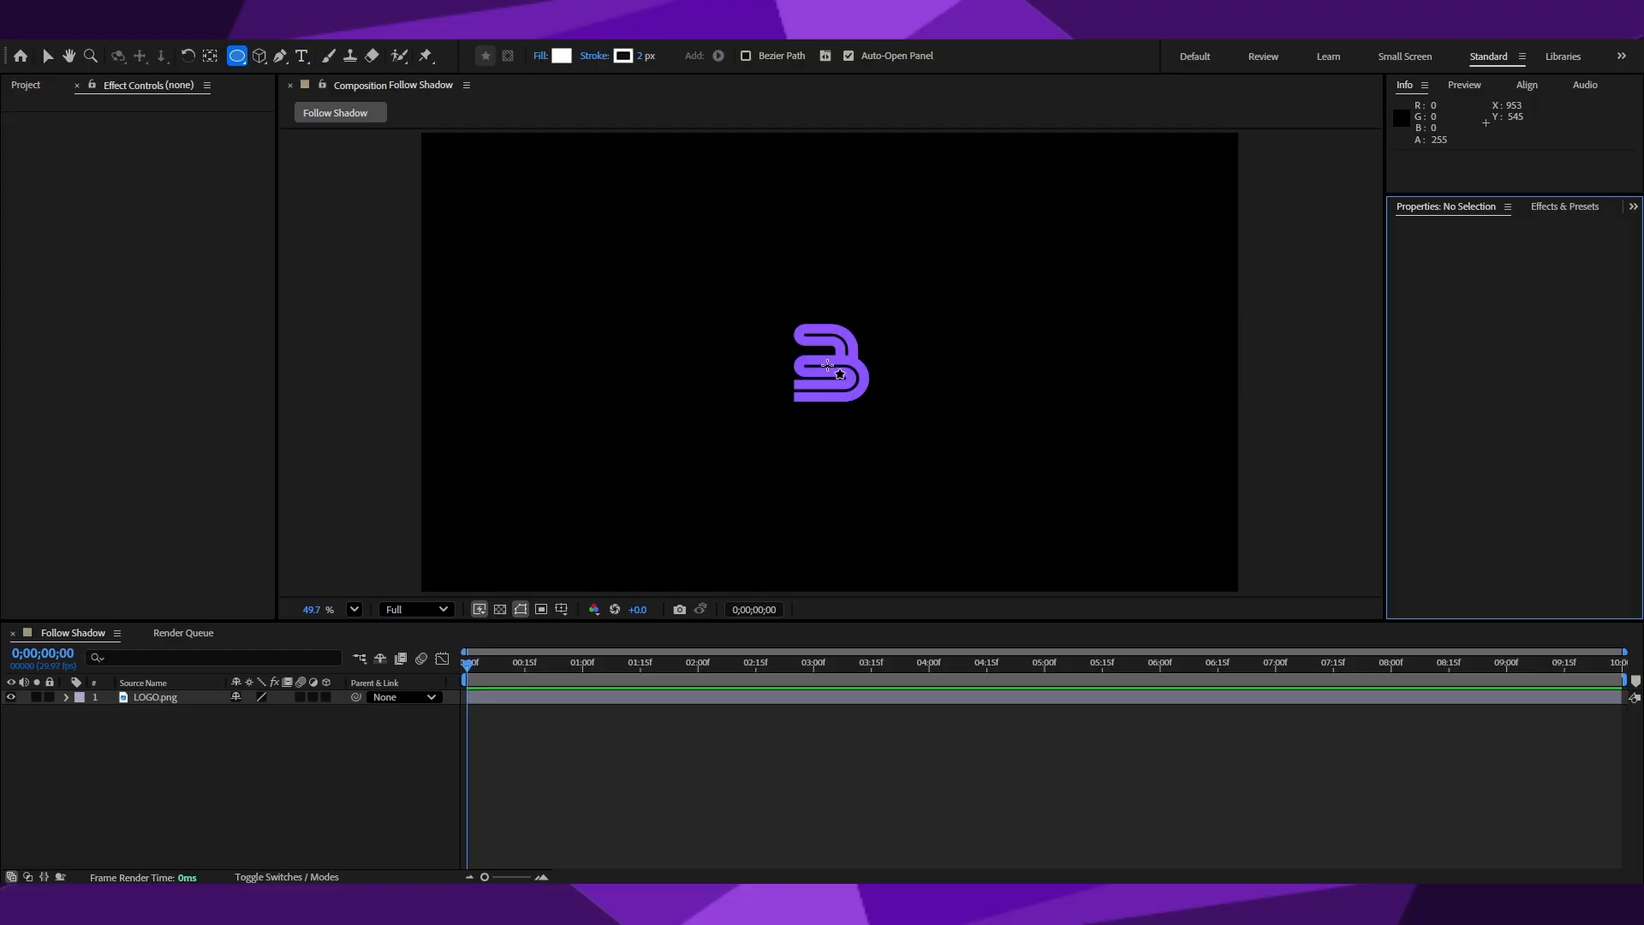
drag(827, 366, 890, 428)
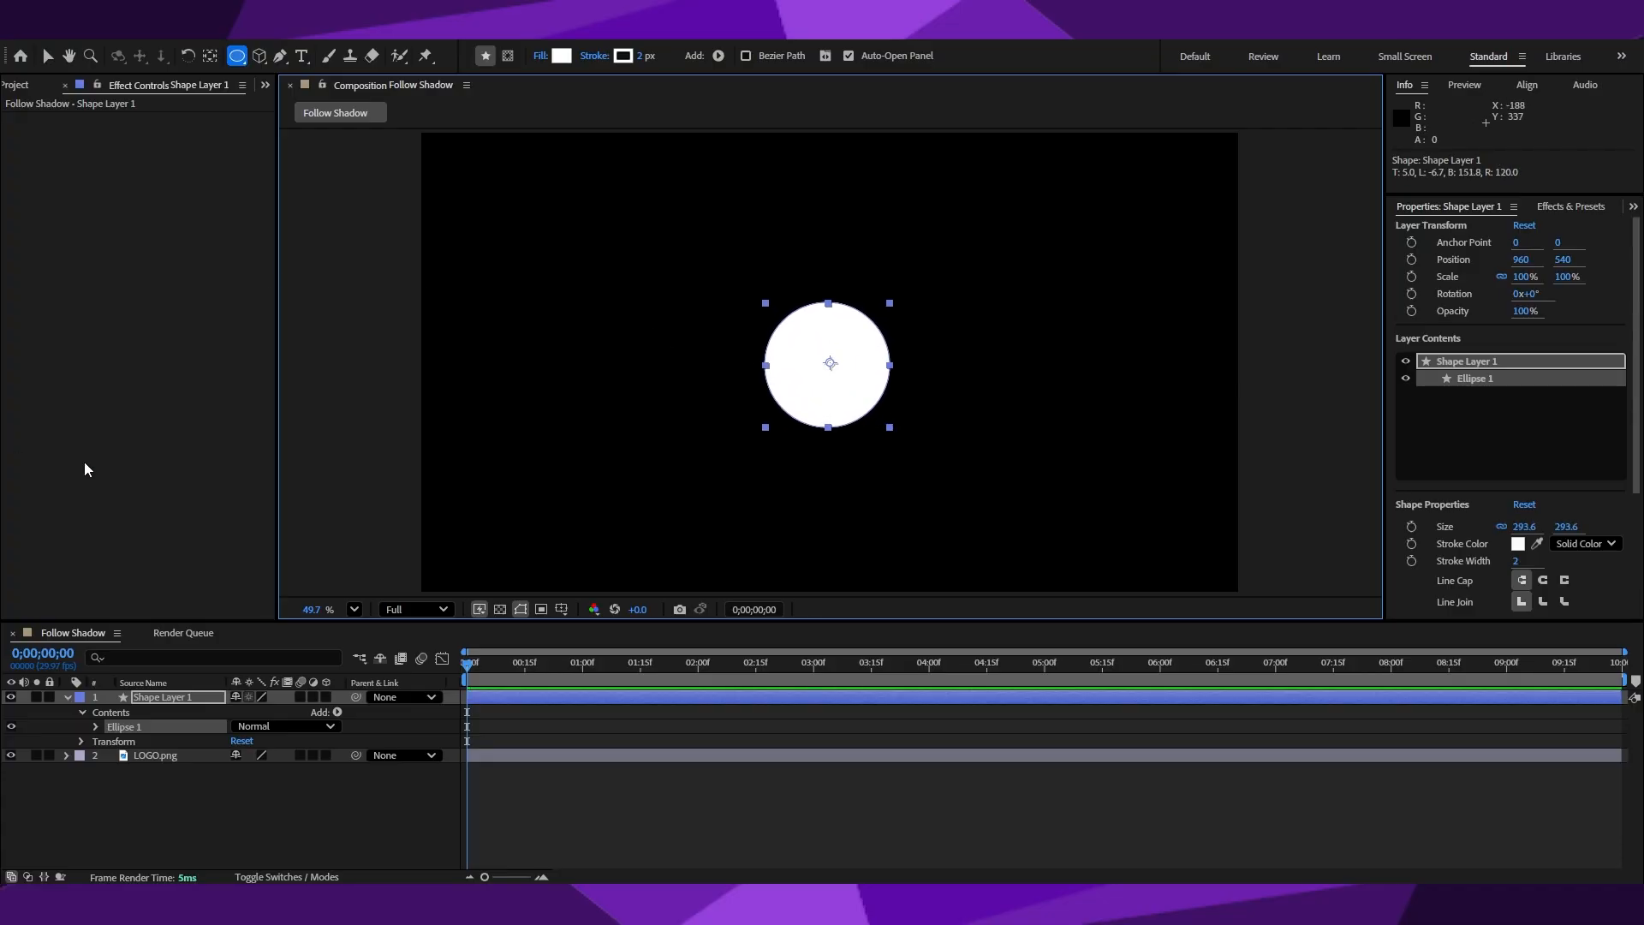
Place Shape Layer 1 beneath LOGO.png and fit the circle behind the logo at about 110.6% scale and position 968, 532.
click(145, 820)
drag(150, 702, 140, 798)
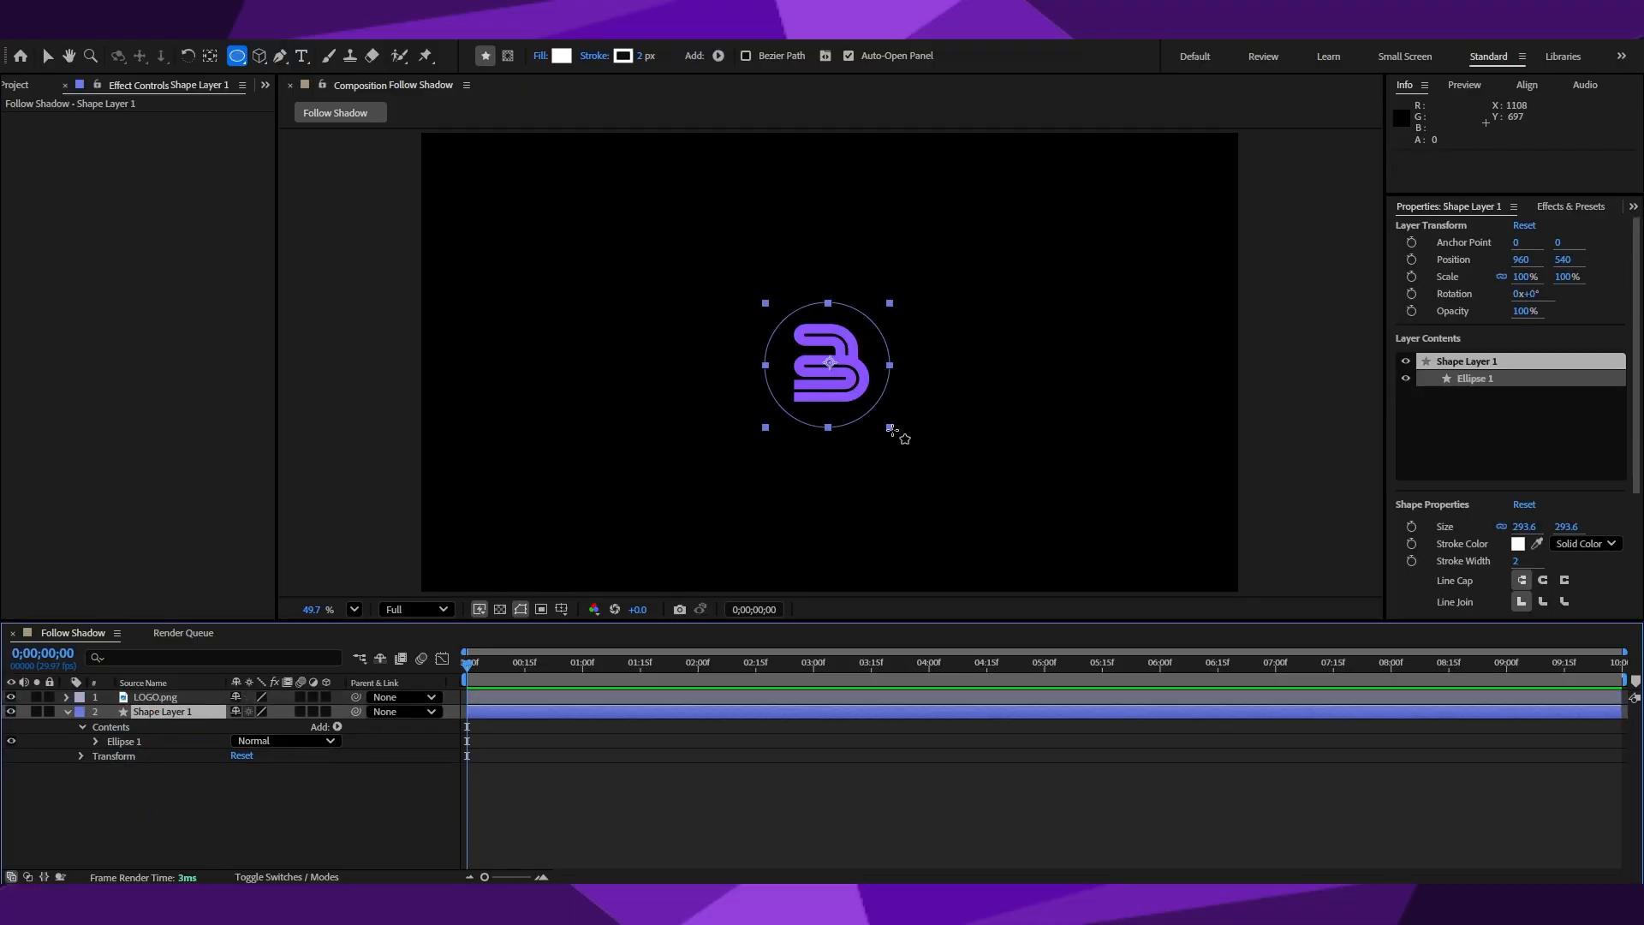
key(v)
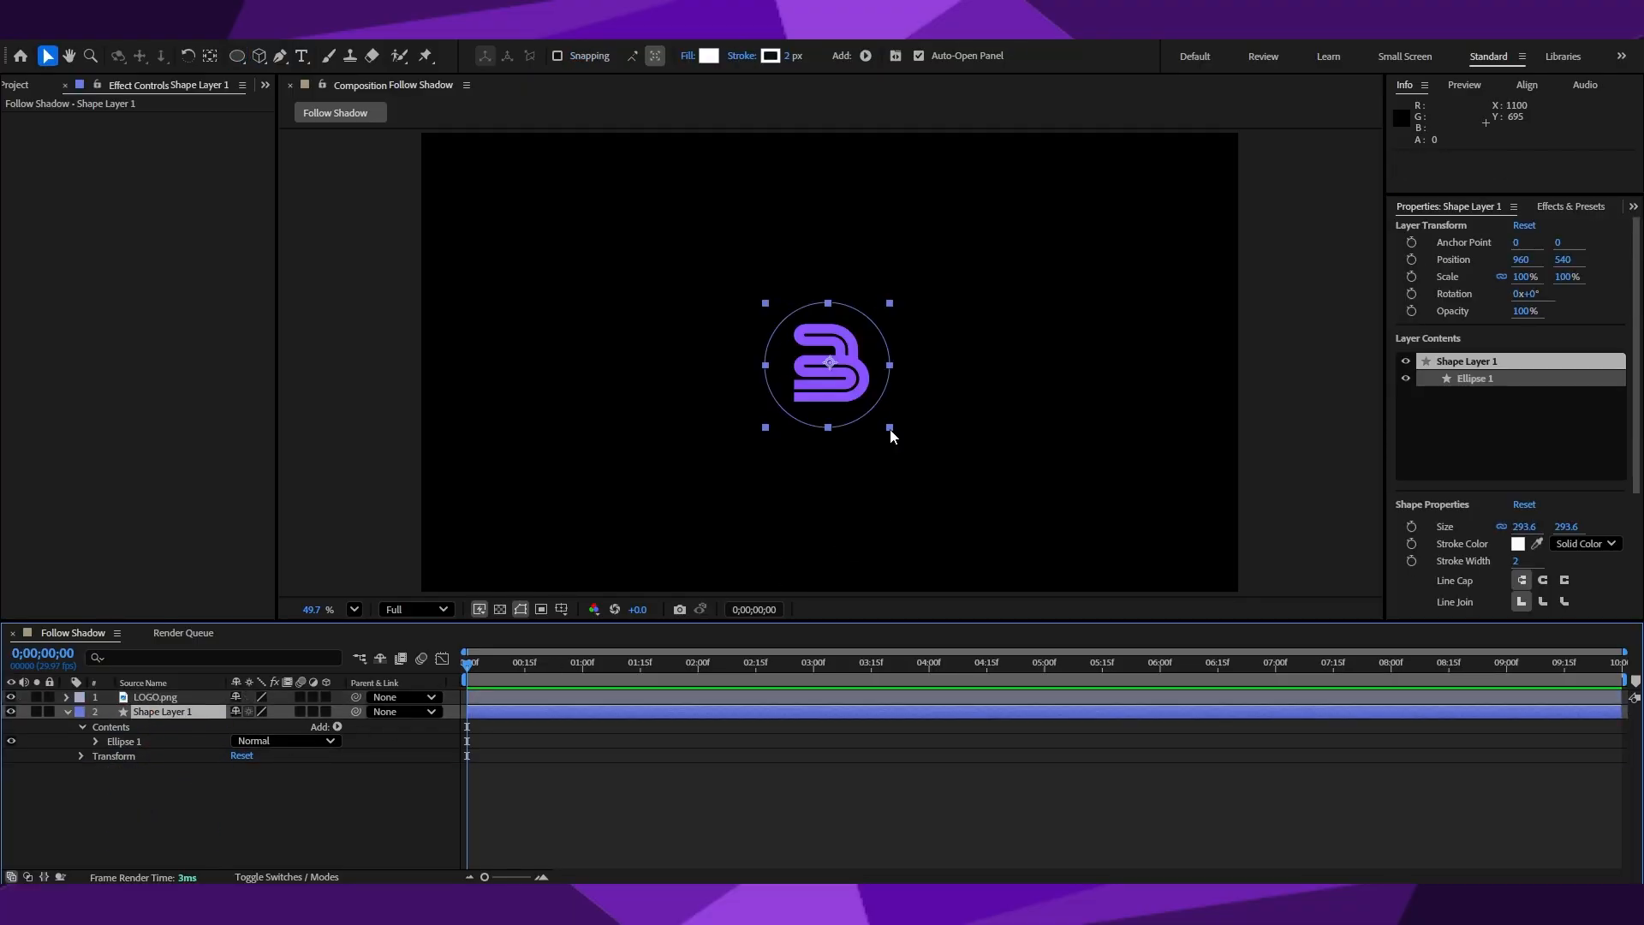
mouse_move(890, 428)
mouse_down()
mouse_move(907, 465)
mouse_move(901, 443)
mouse_up()
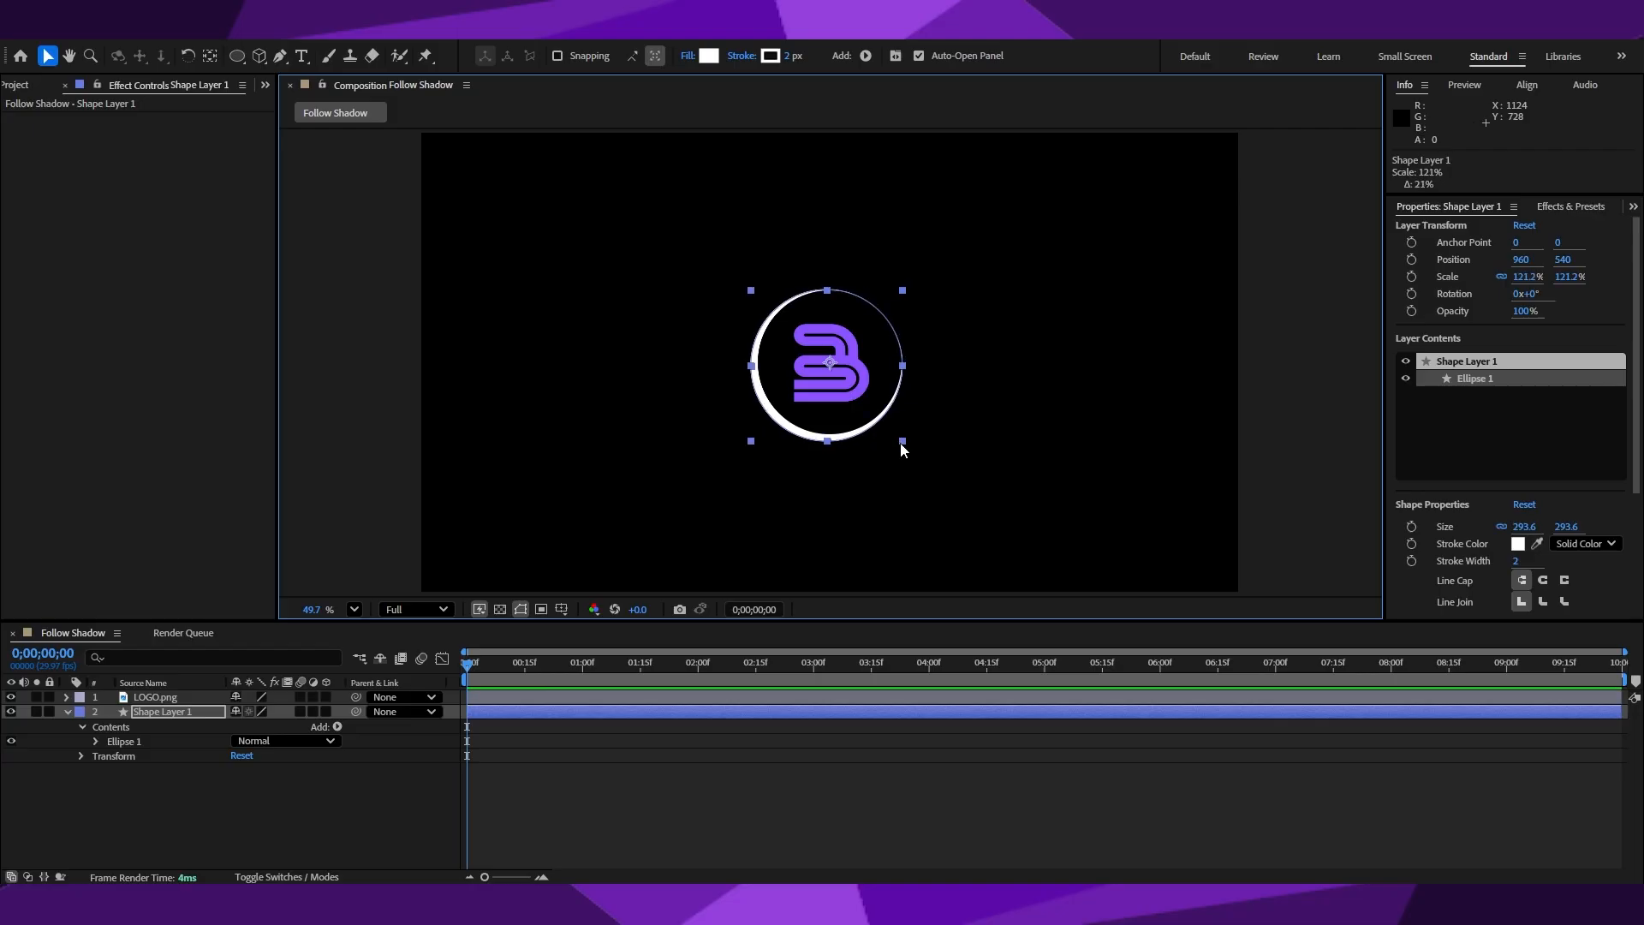
drag(820, 398, 899, 433)
click(1271, 440)
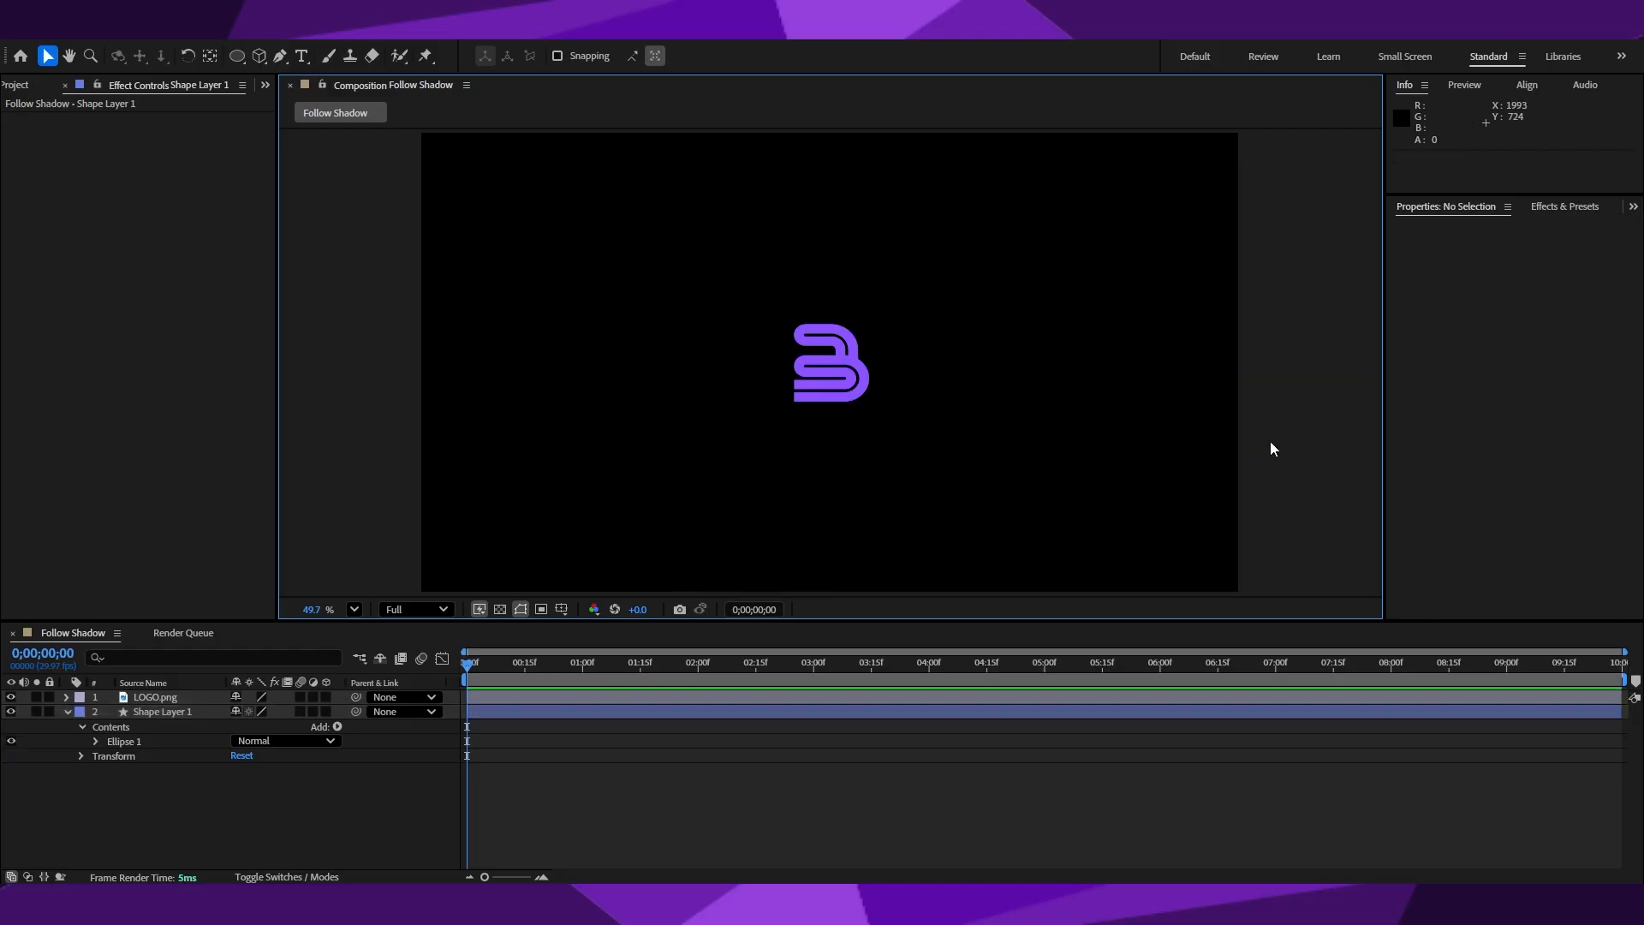
Hide the LOGO.png layer and apply CC Radial Fast Blur to Shape Layer 1.
click(12, 697)
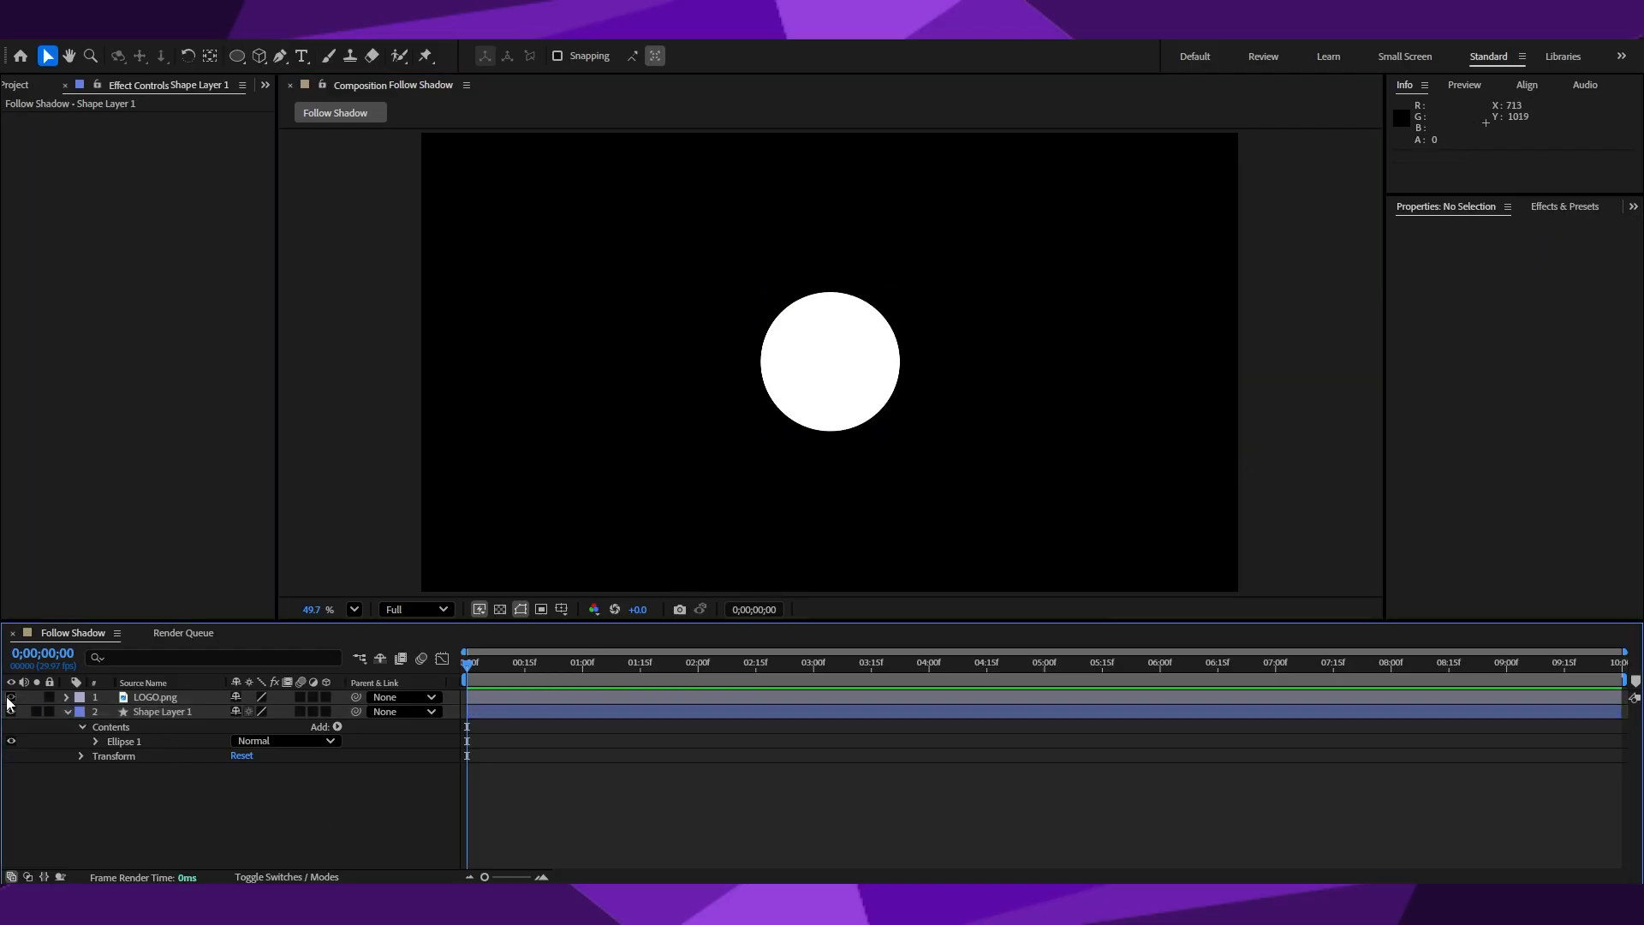
click(781, 334)
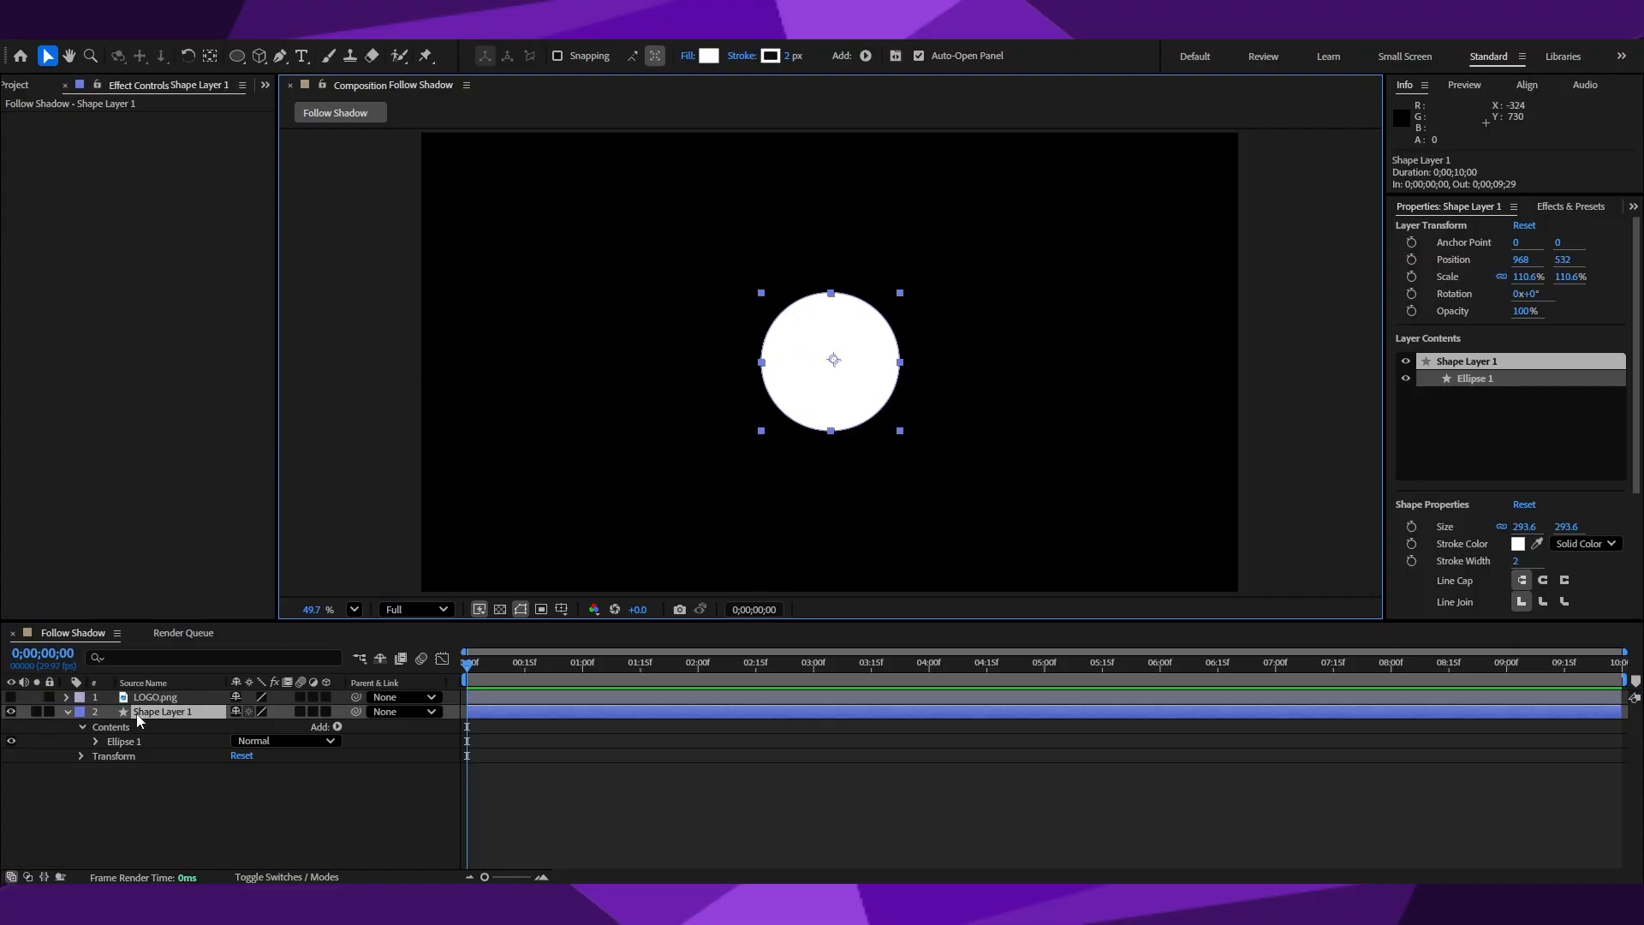
click(1571, 206)
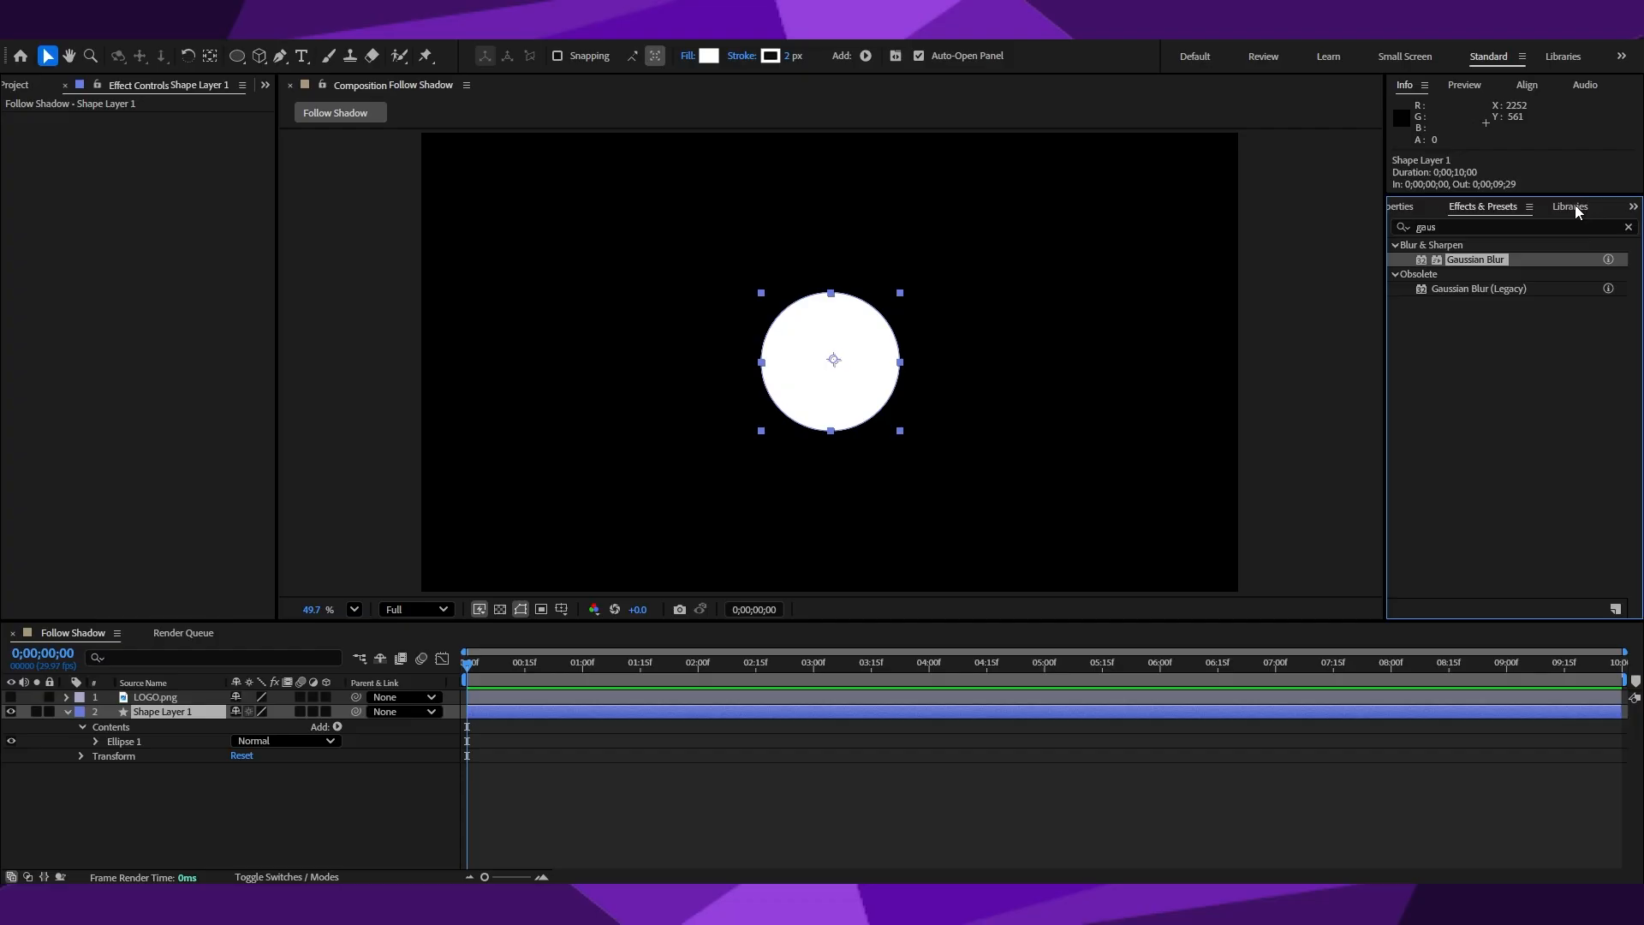
click(1477, 226)
text(gaus)
click(1477, 226)
text(cc r)
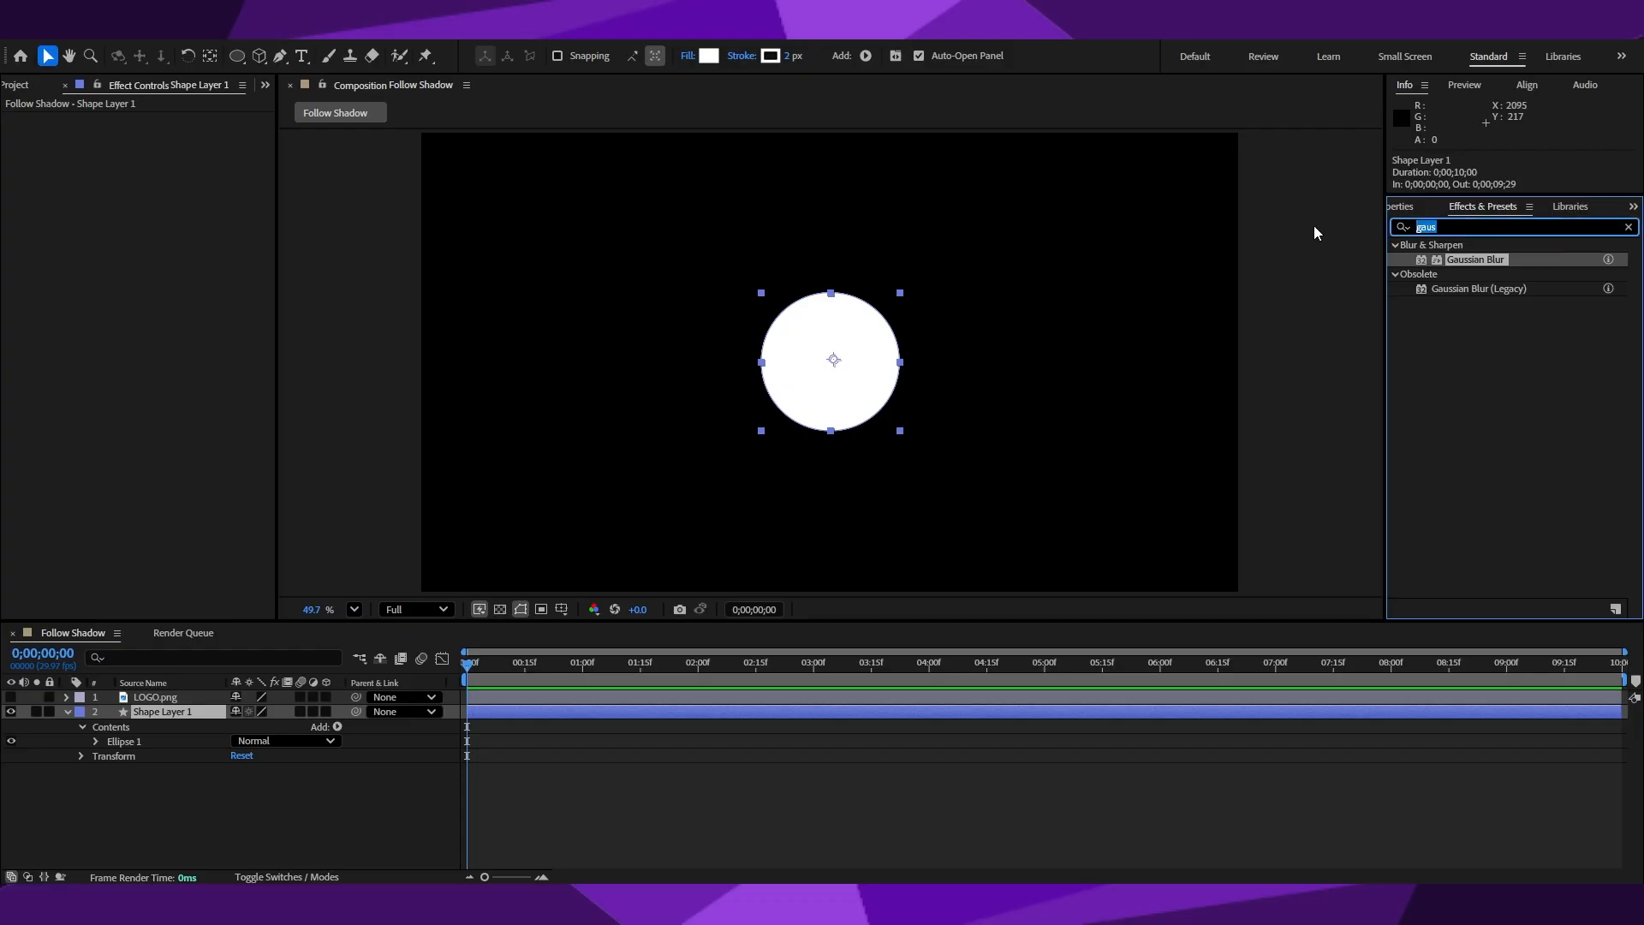
text(ad)
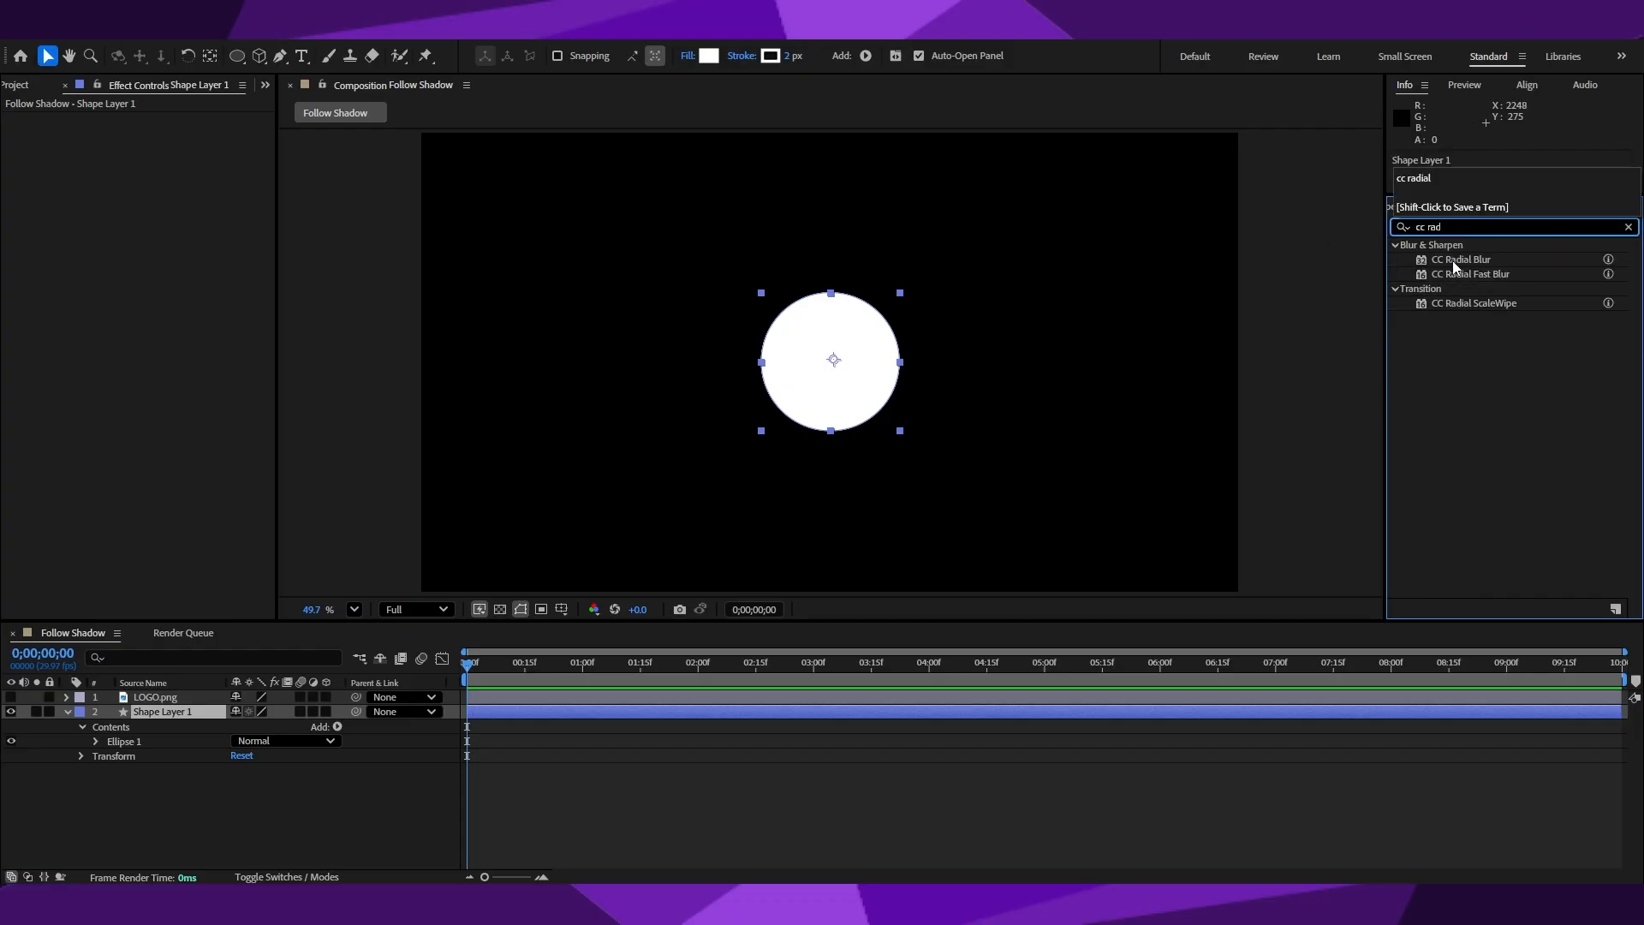
drag(1497, 271, 171, 715)
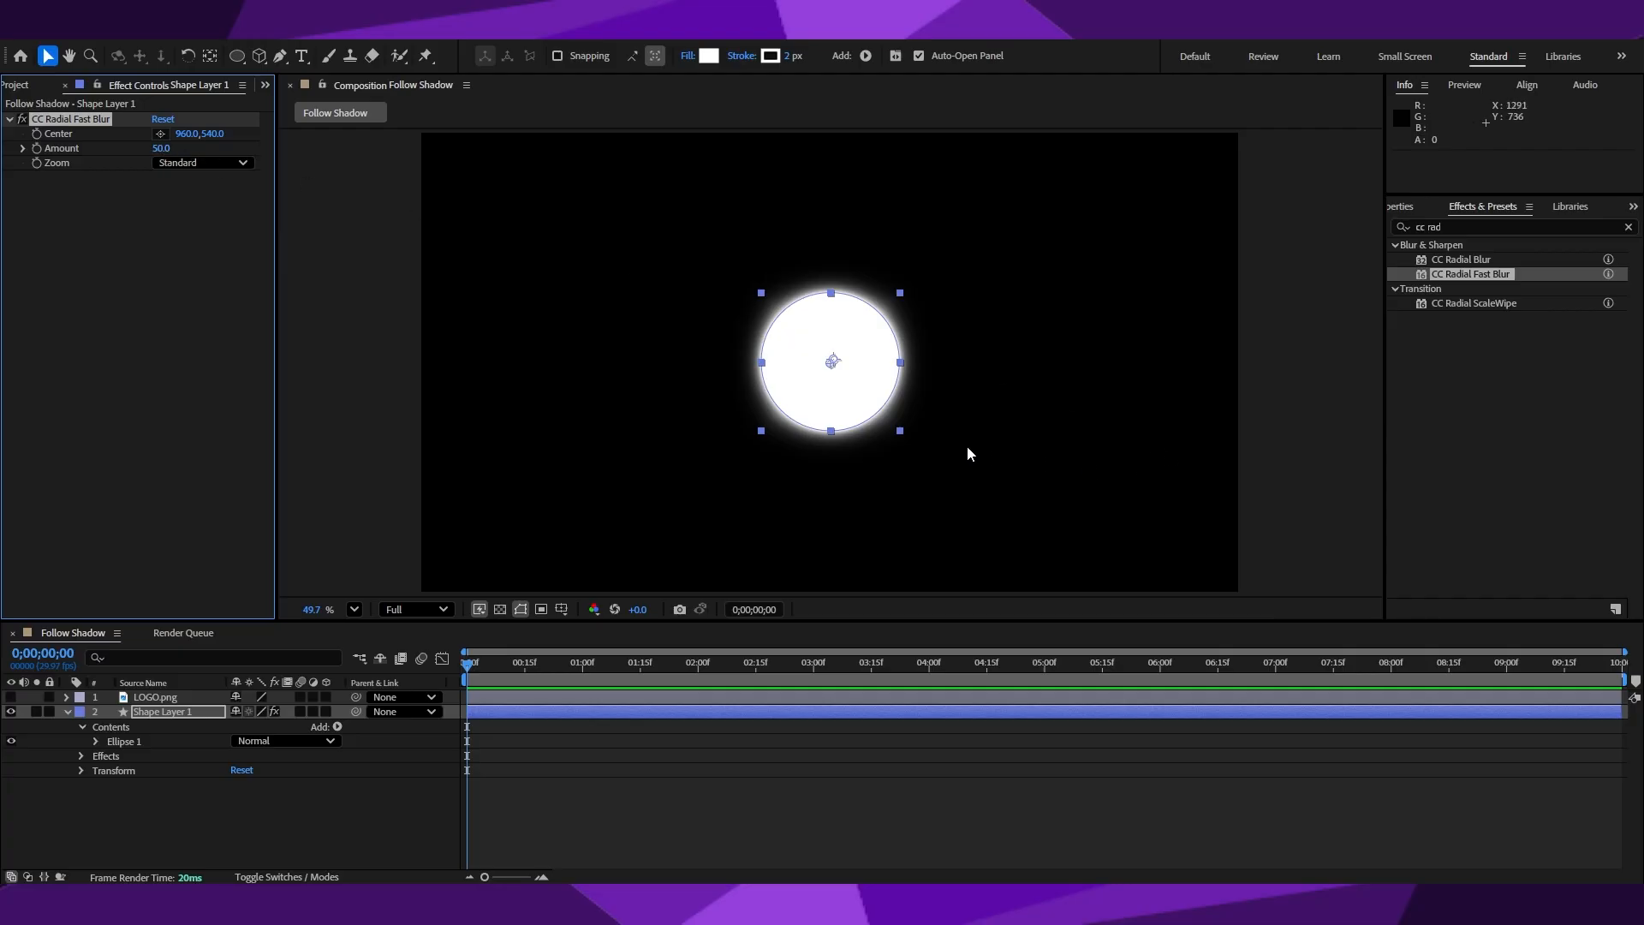
Set the CC Radial Fast Blur Amount to 84 and place its center at the circle's upper left, about 652, 342.
click(165, 150)
click(181, 248)
drag(163, 149, 306, 167)
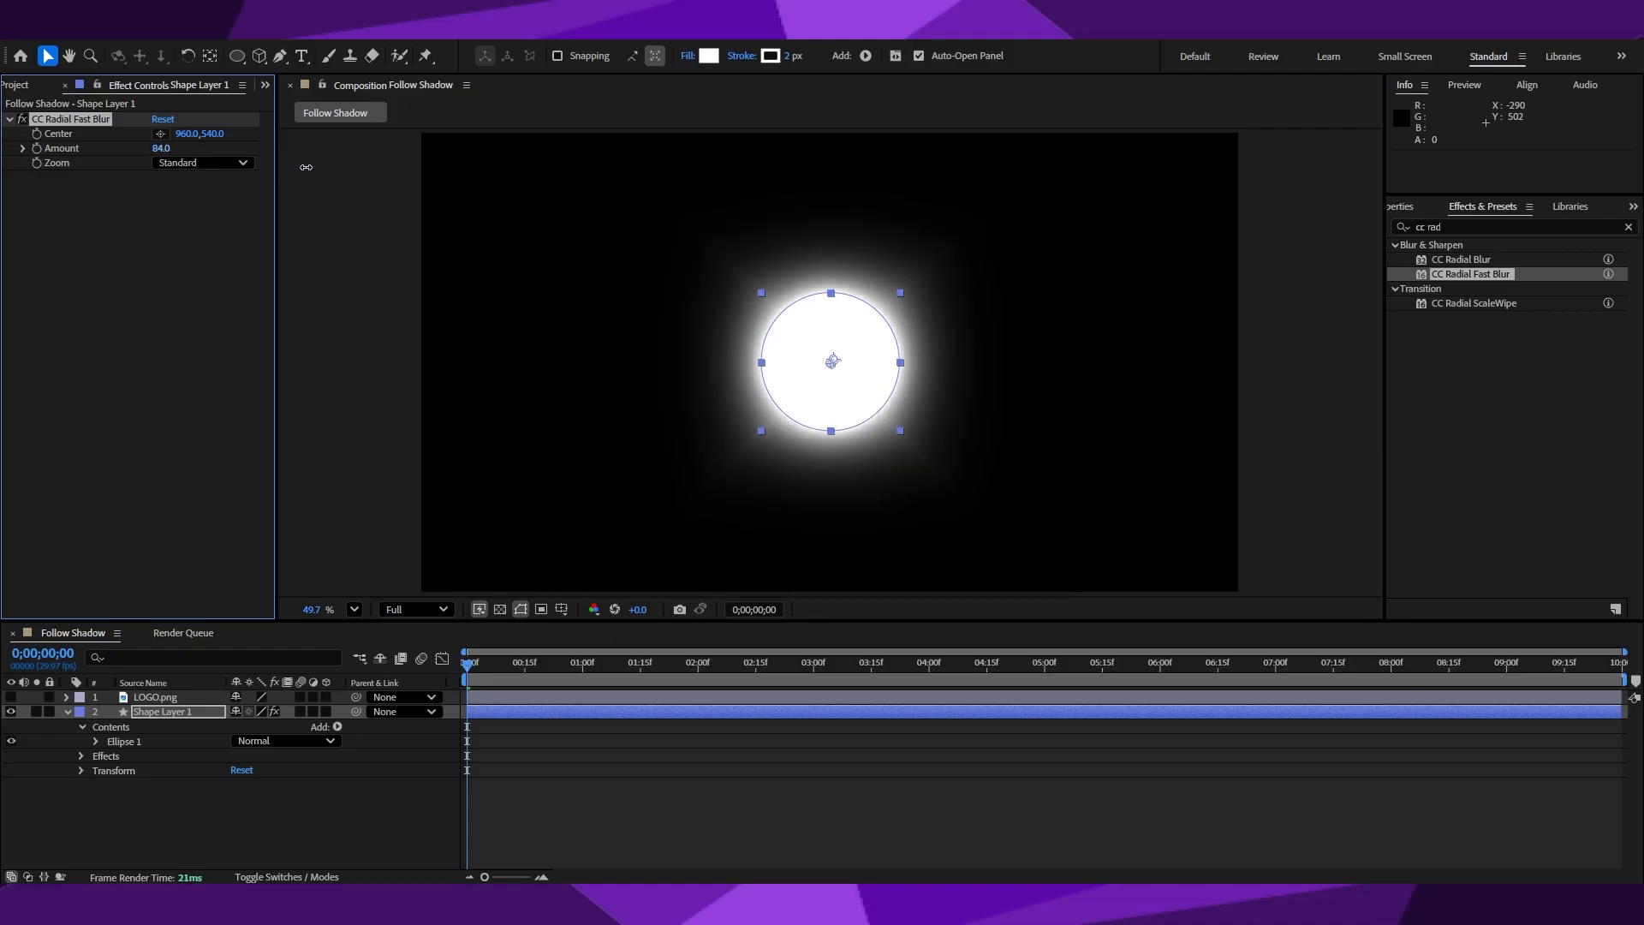
click(160, 134)
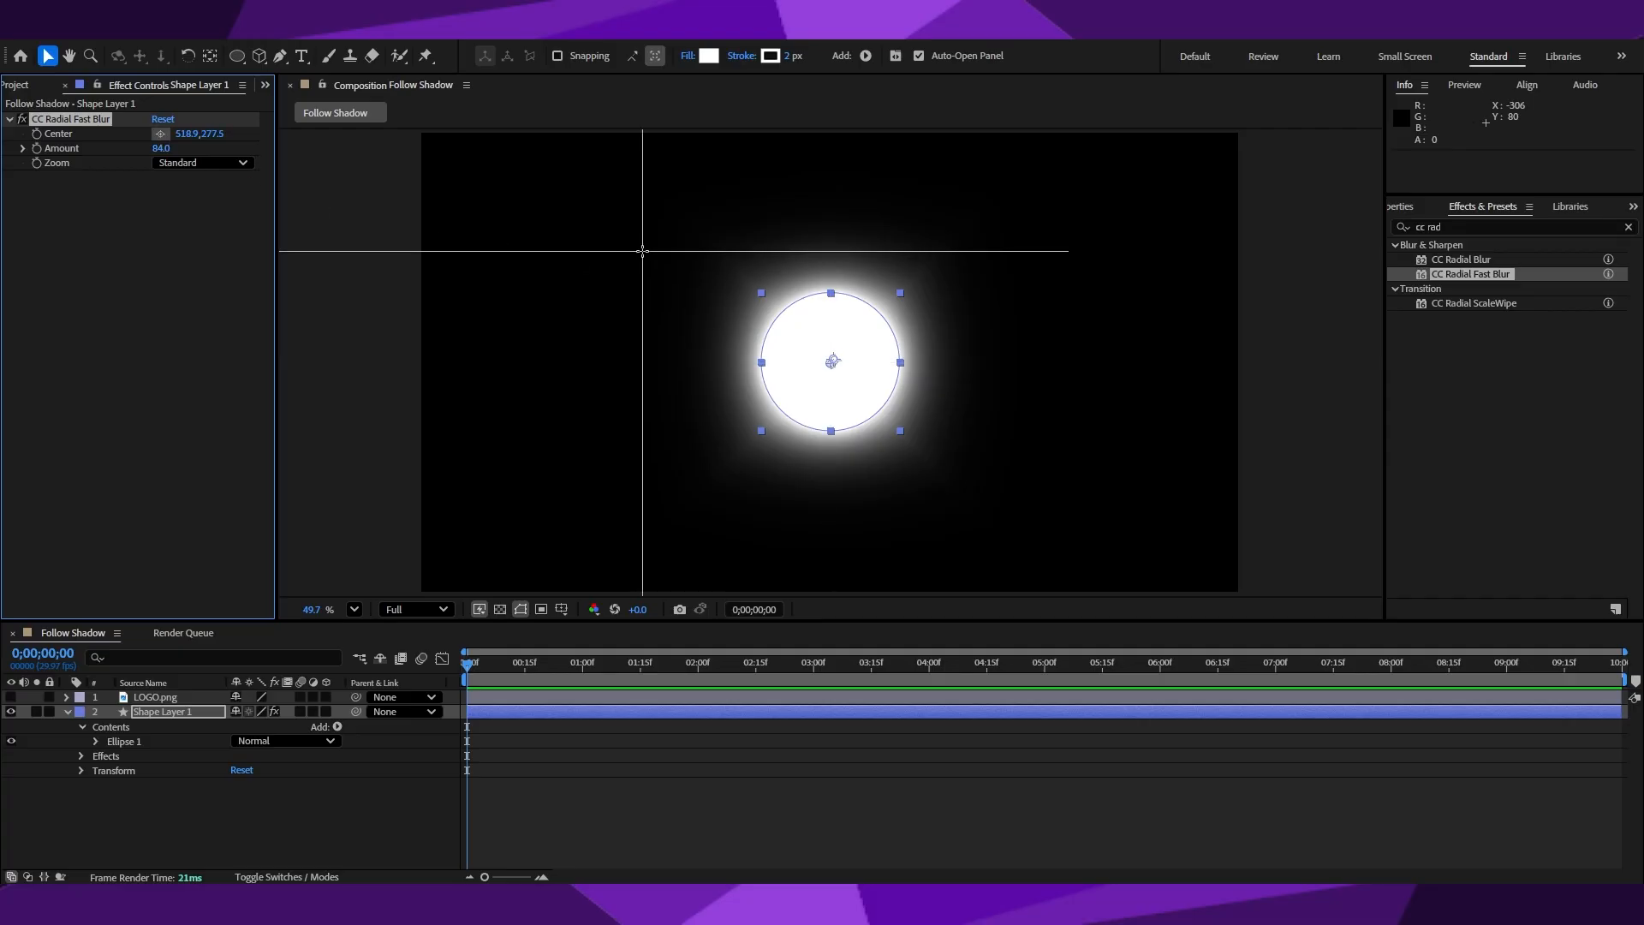
click(699, 279)
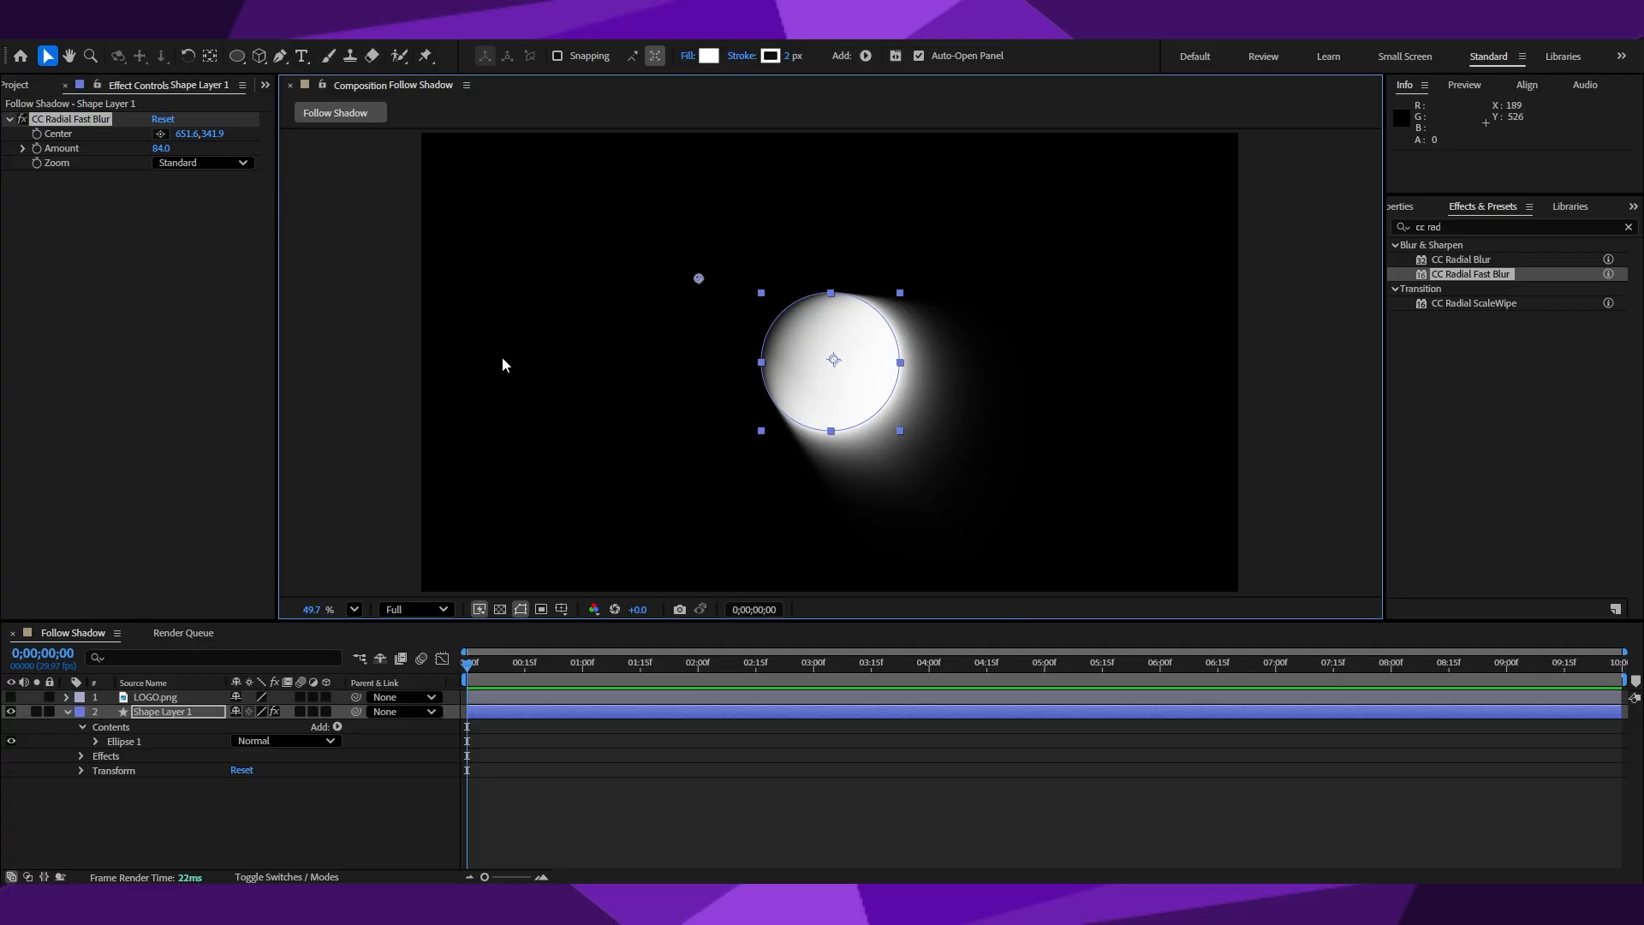
Show the LOGO.png layer again and apply Gaussian Blur with a Blurriness of 45.3 to Shape Layer 1.
click(11, 697)
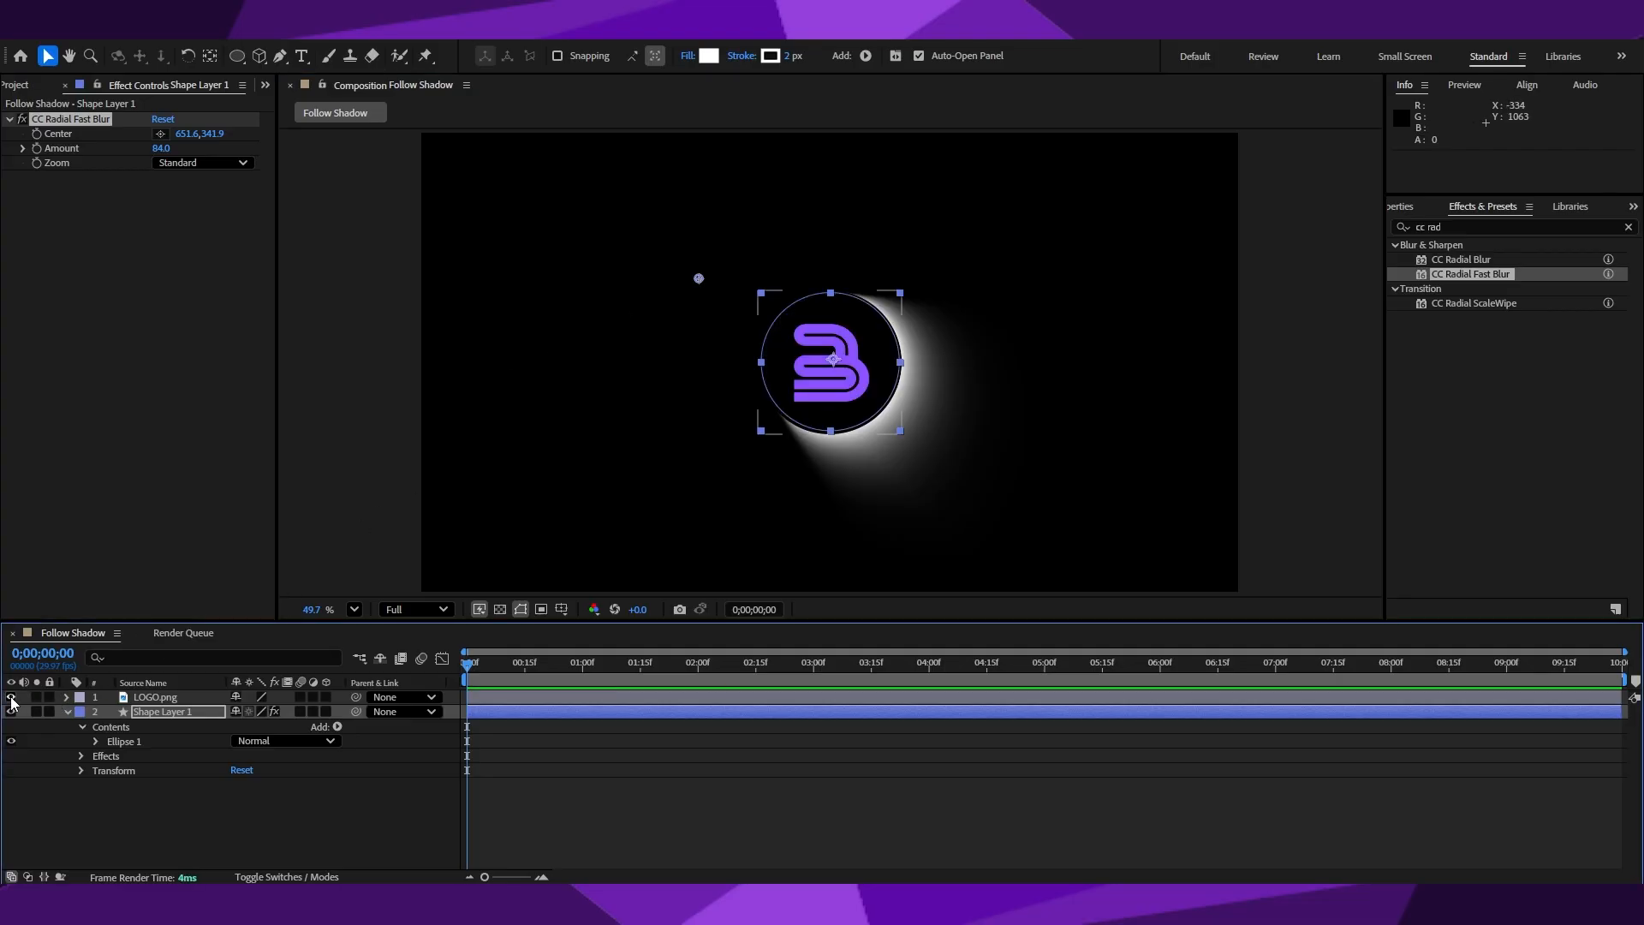
click(1490, 227)
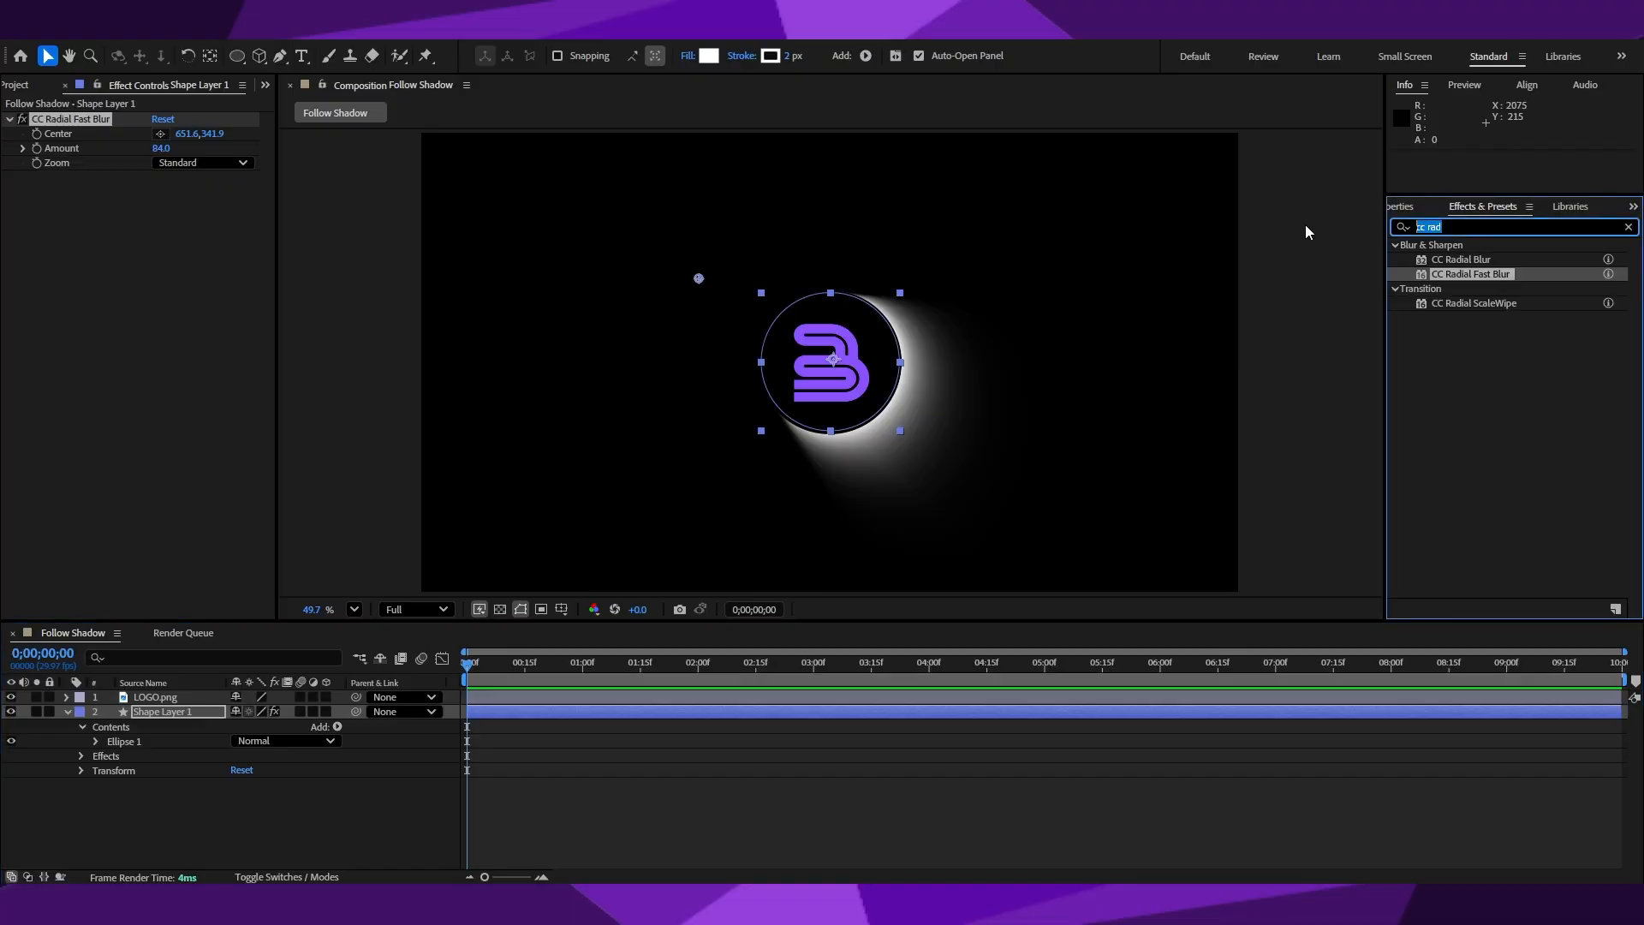
text(gaus)
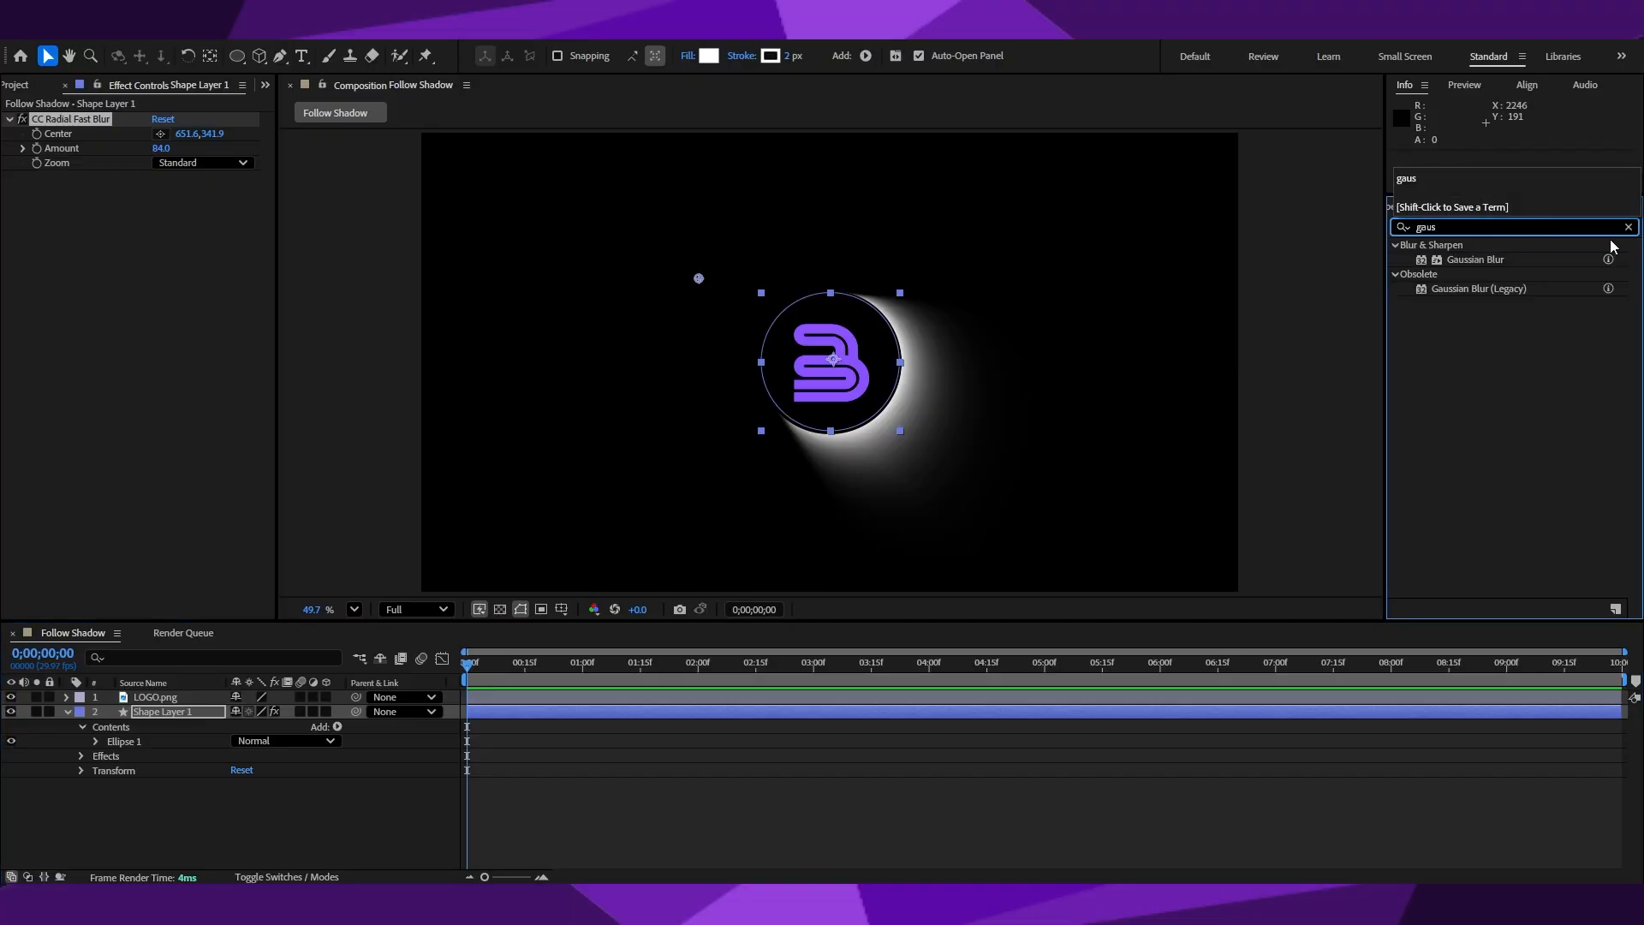
drag(1465, 259, 341, 203)
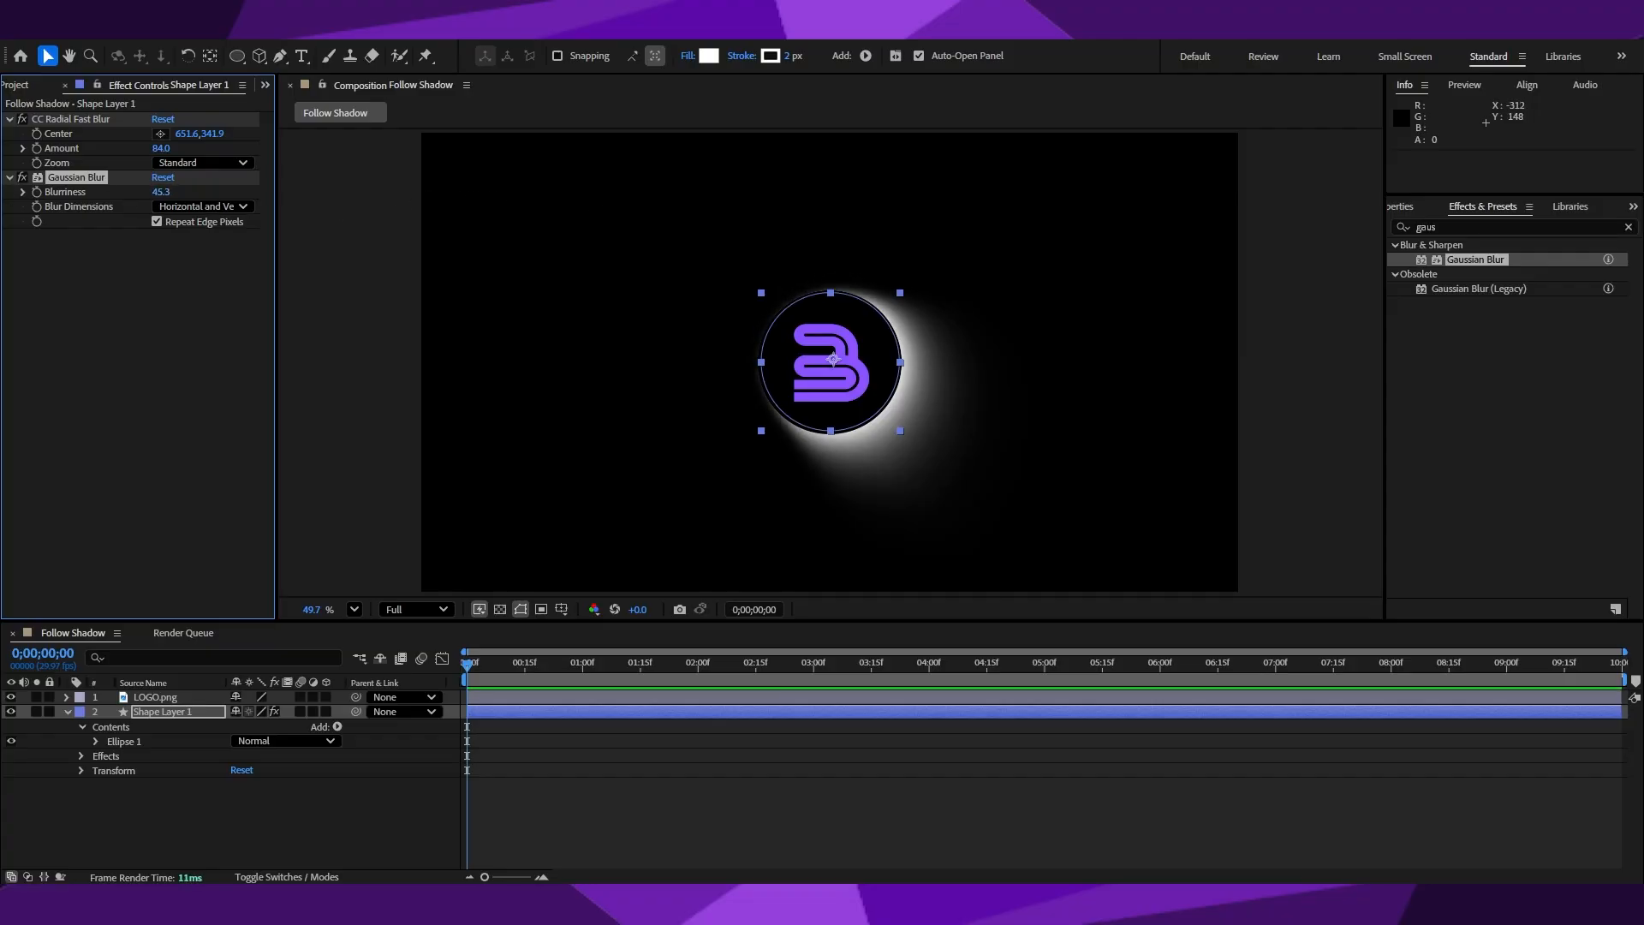
Set the CC Radial Fast Blur Amount to 76 and move its center closer to the logo, at about 752, 338.
drag(158, 148, 150, 148)
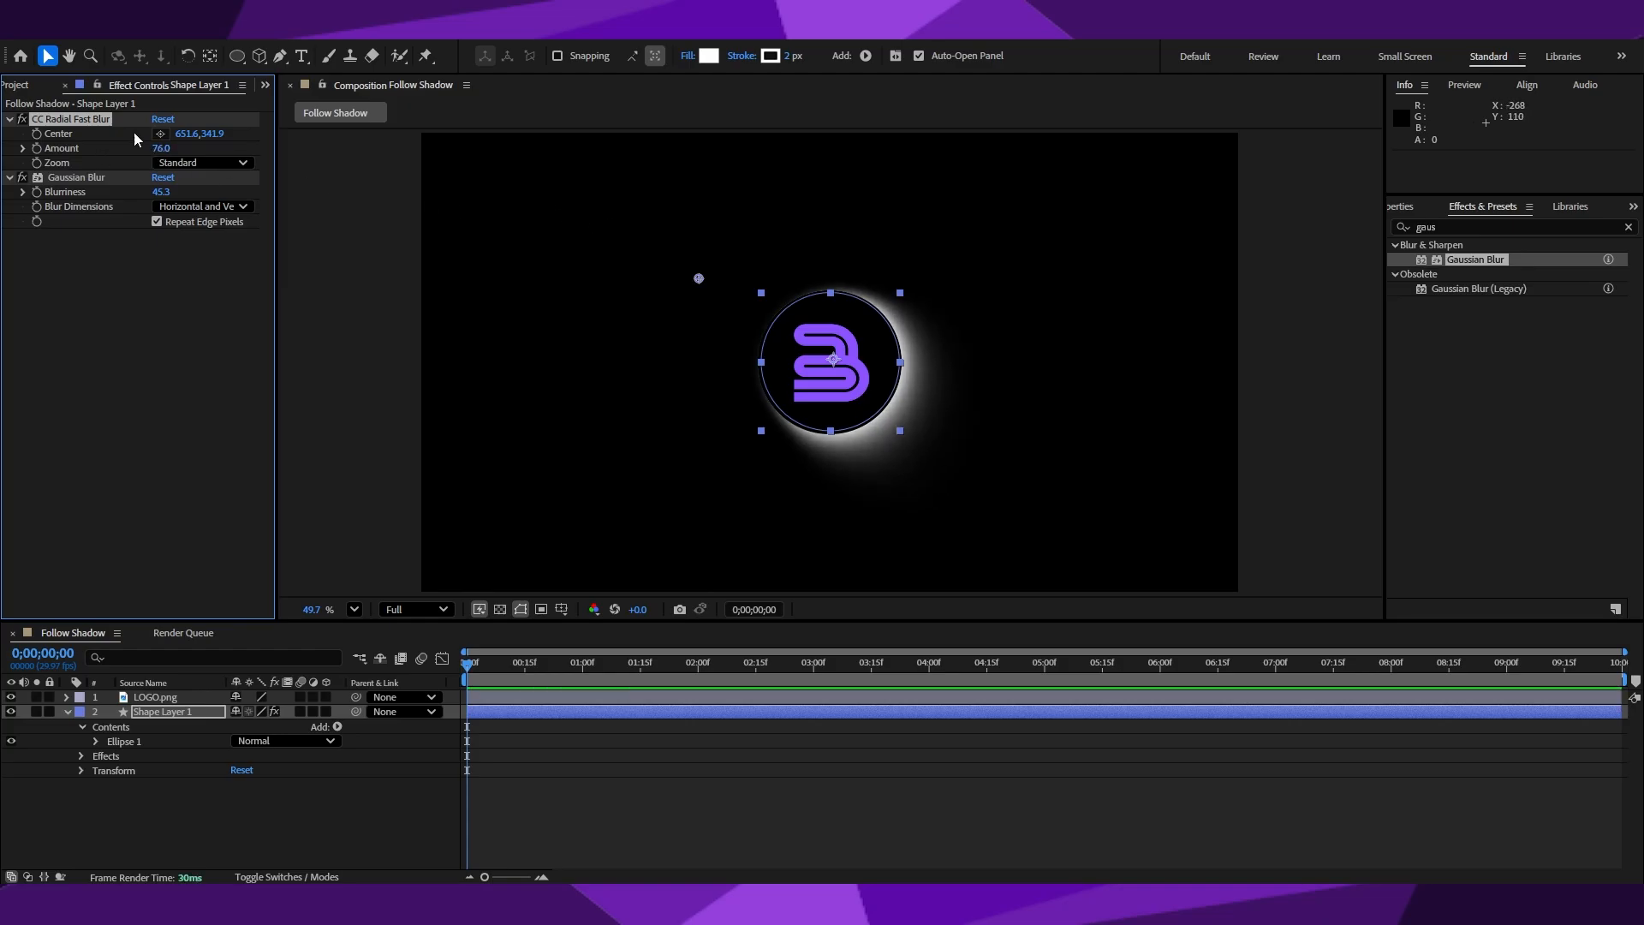
click(159, 135)
click(731, 279)
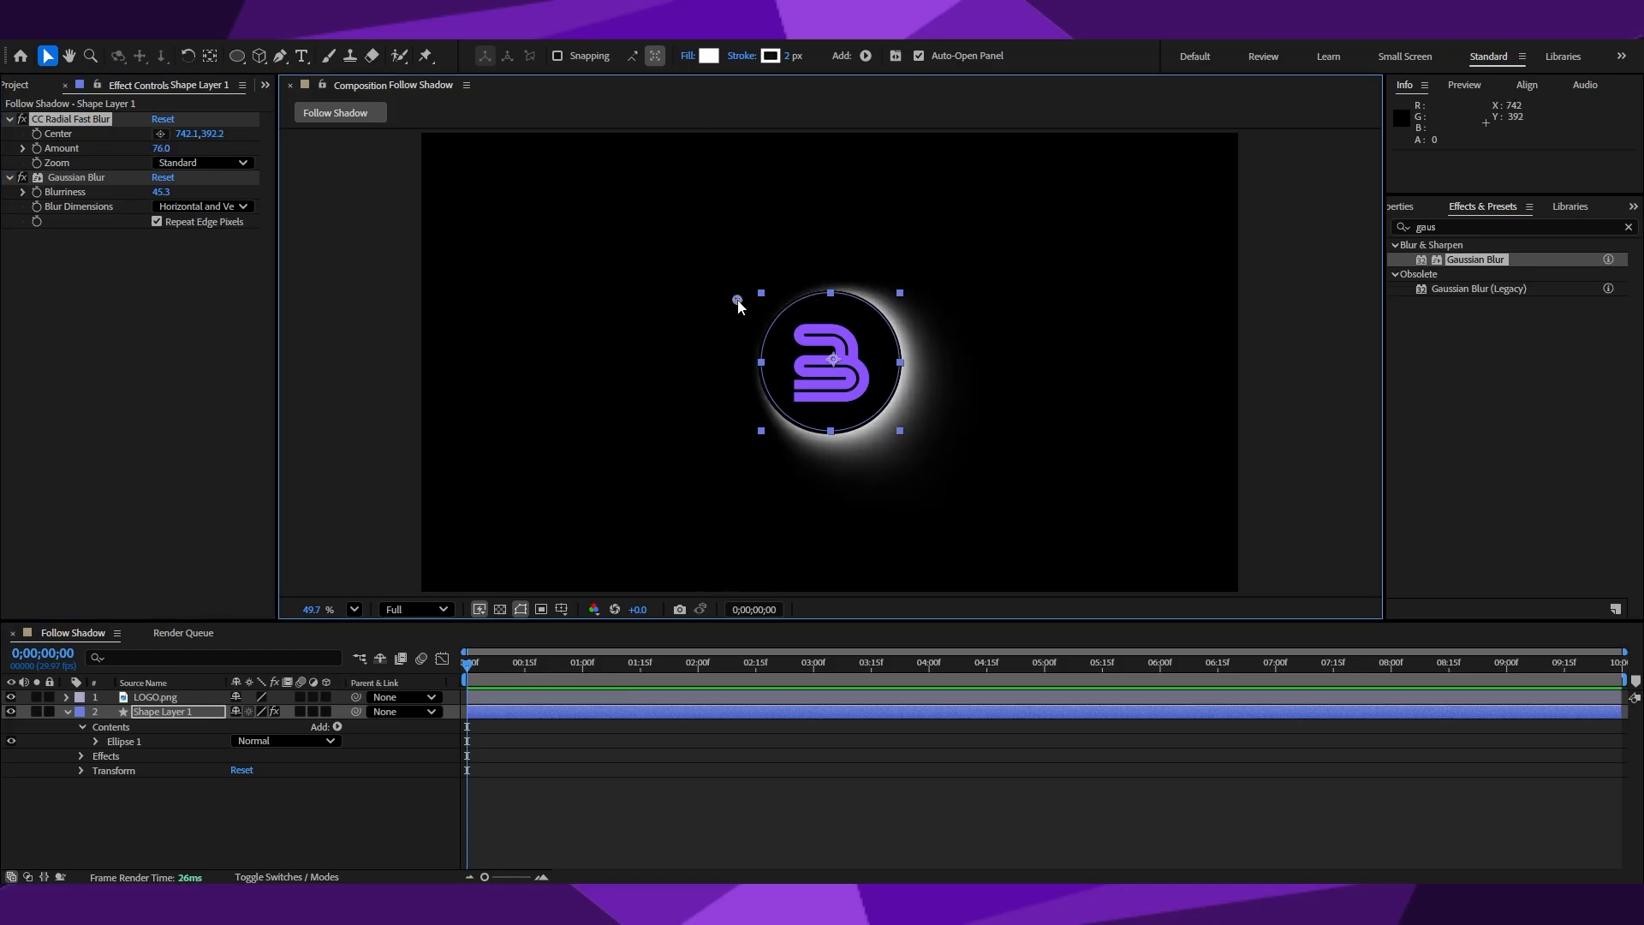
mouse_move(730, 279)
mouse_down()
mouse_move(554, 176)
mouse_move(521, 349)
mouse_move(827, 491)
mouse_move(842, 464)
mouse_move(769, 443)
mouse_move(727, 407)
mouse_move(722, 309)
mouse_move(779, 285)
mouse_move(907, 294)
mouse_move(716, 265)
mouse_move(743, 281)
mouse_up()
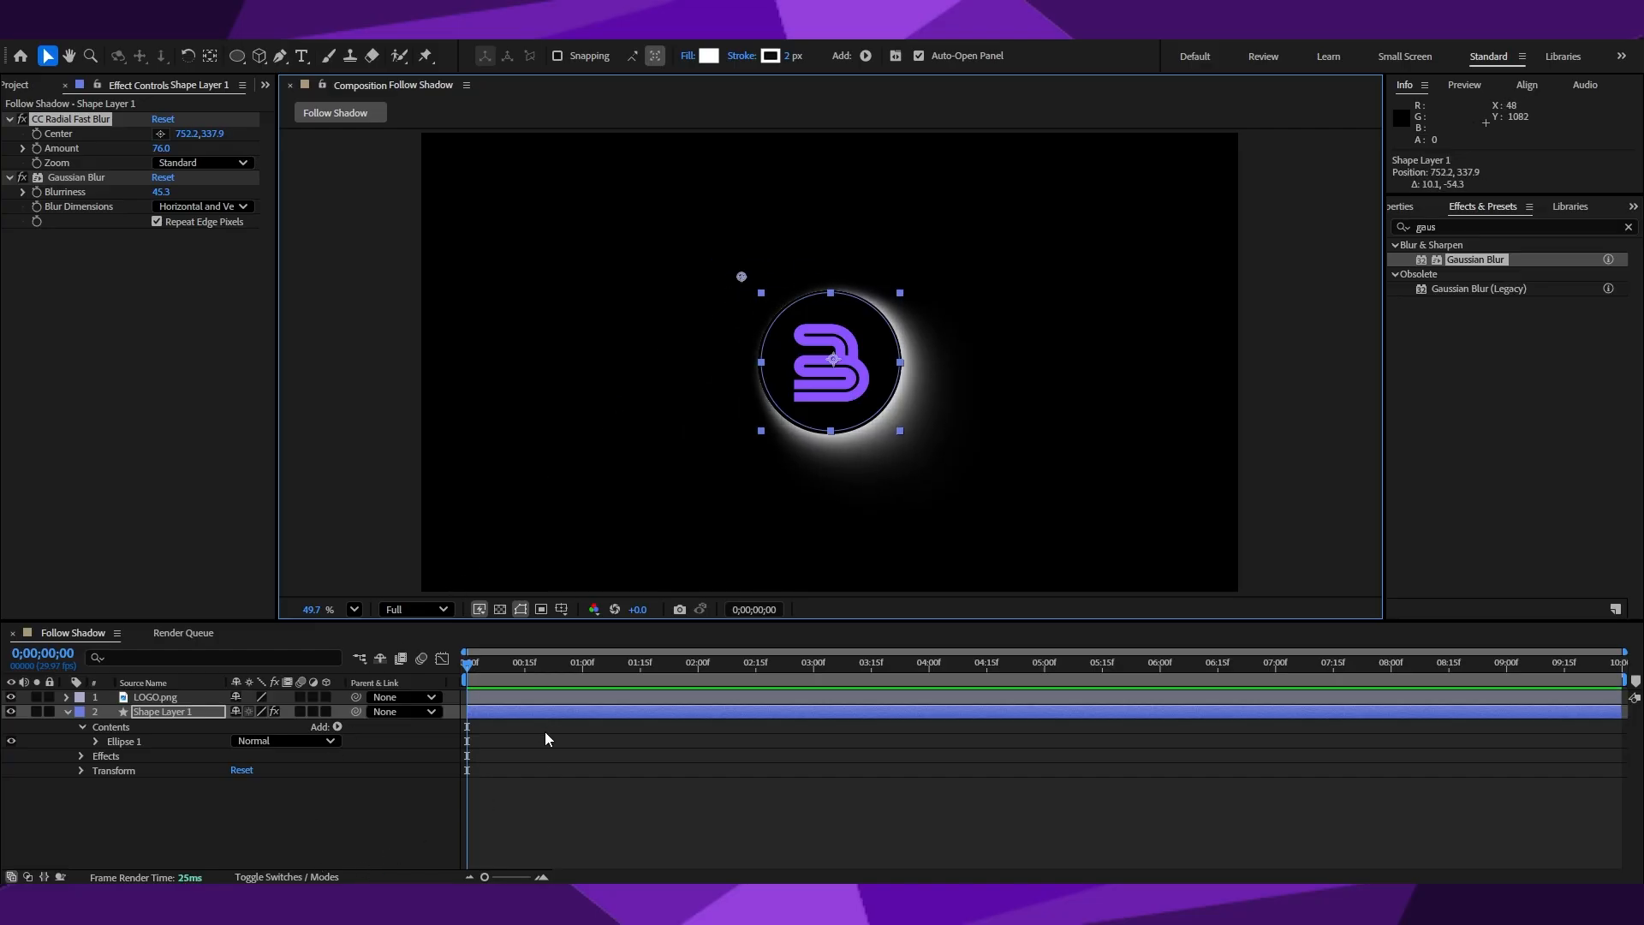
Scale the circle down to about 98% and nudge it to position 968, 534 behind the logo.
click(505, 711)
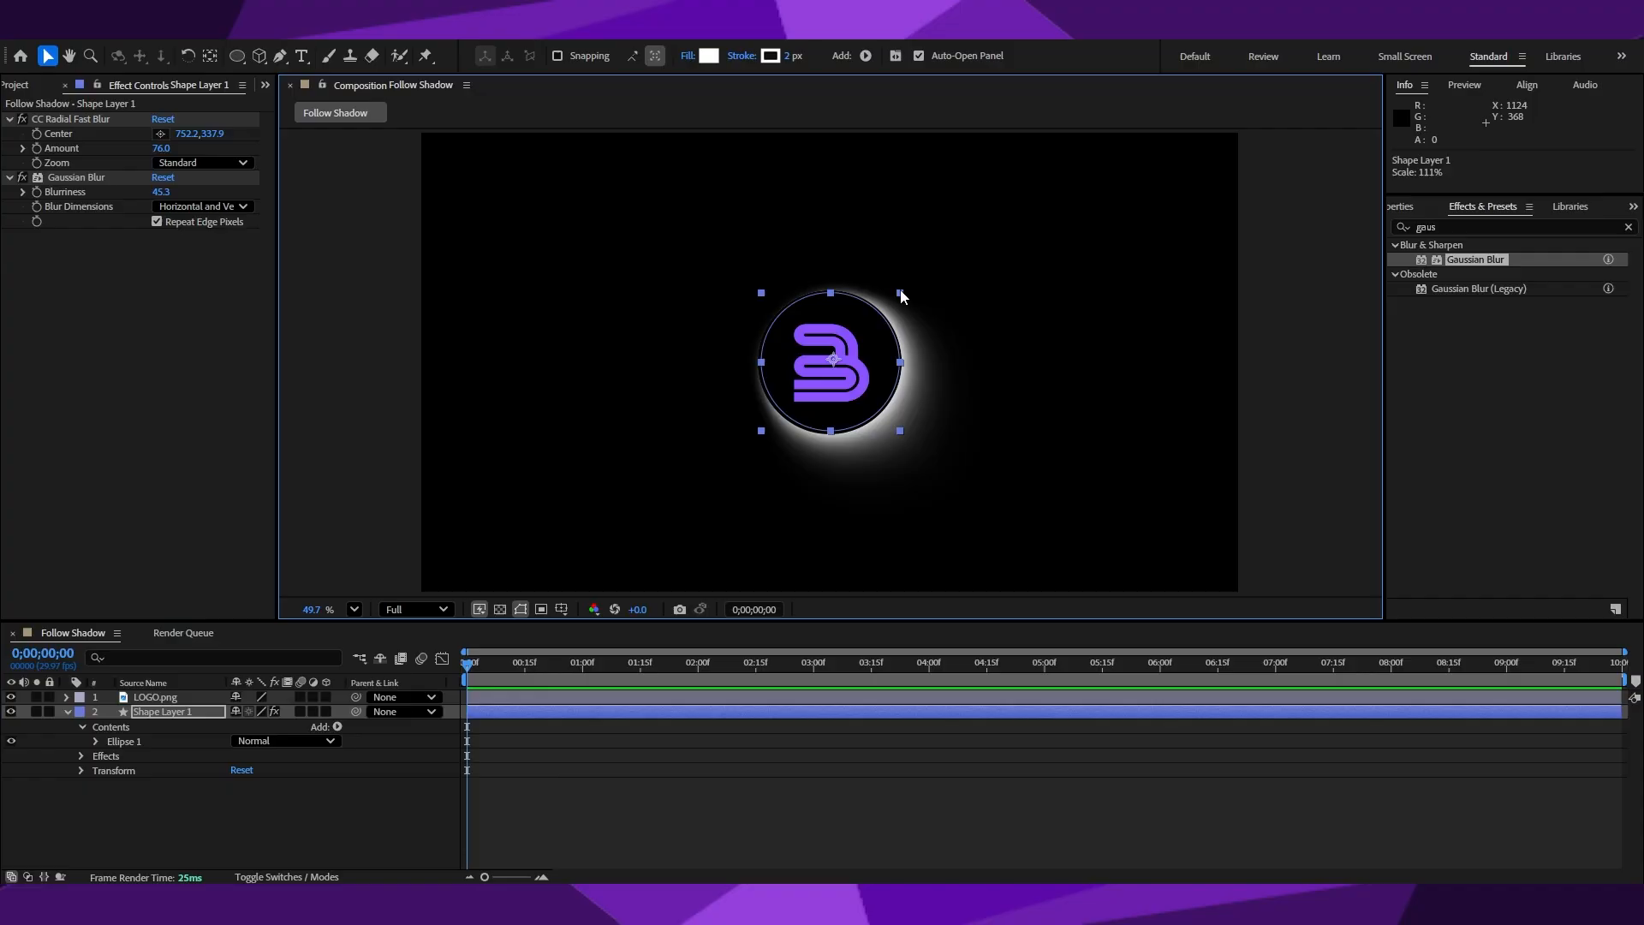
drag(901, 295, 893, 301)
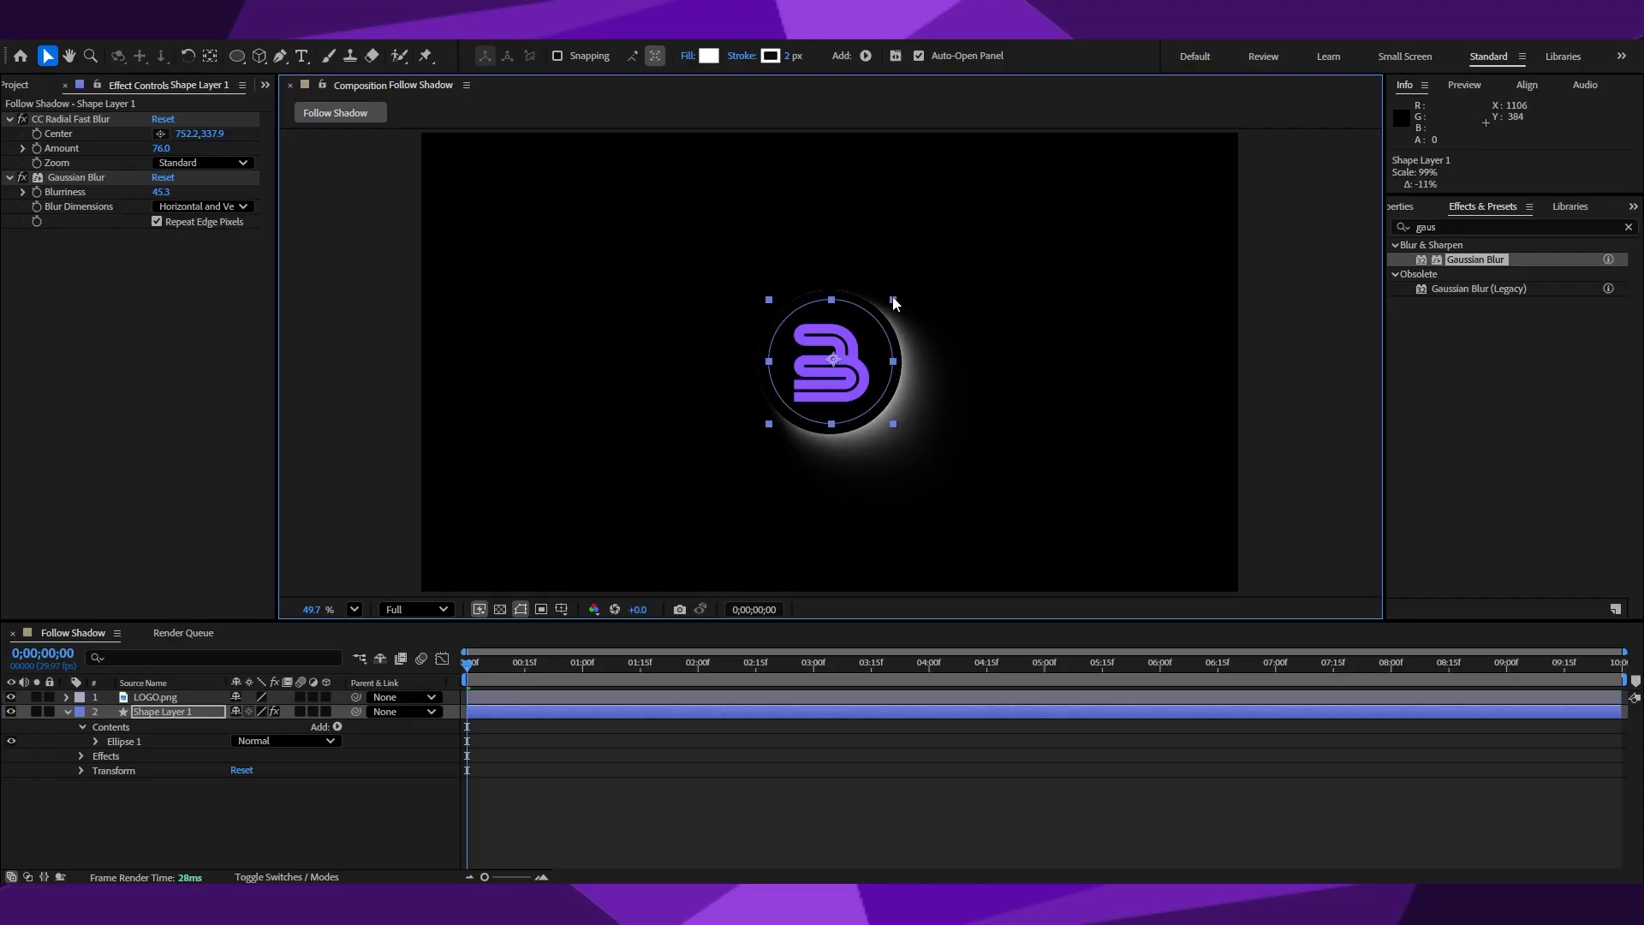
click(357, 243)
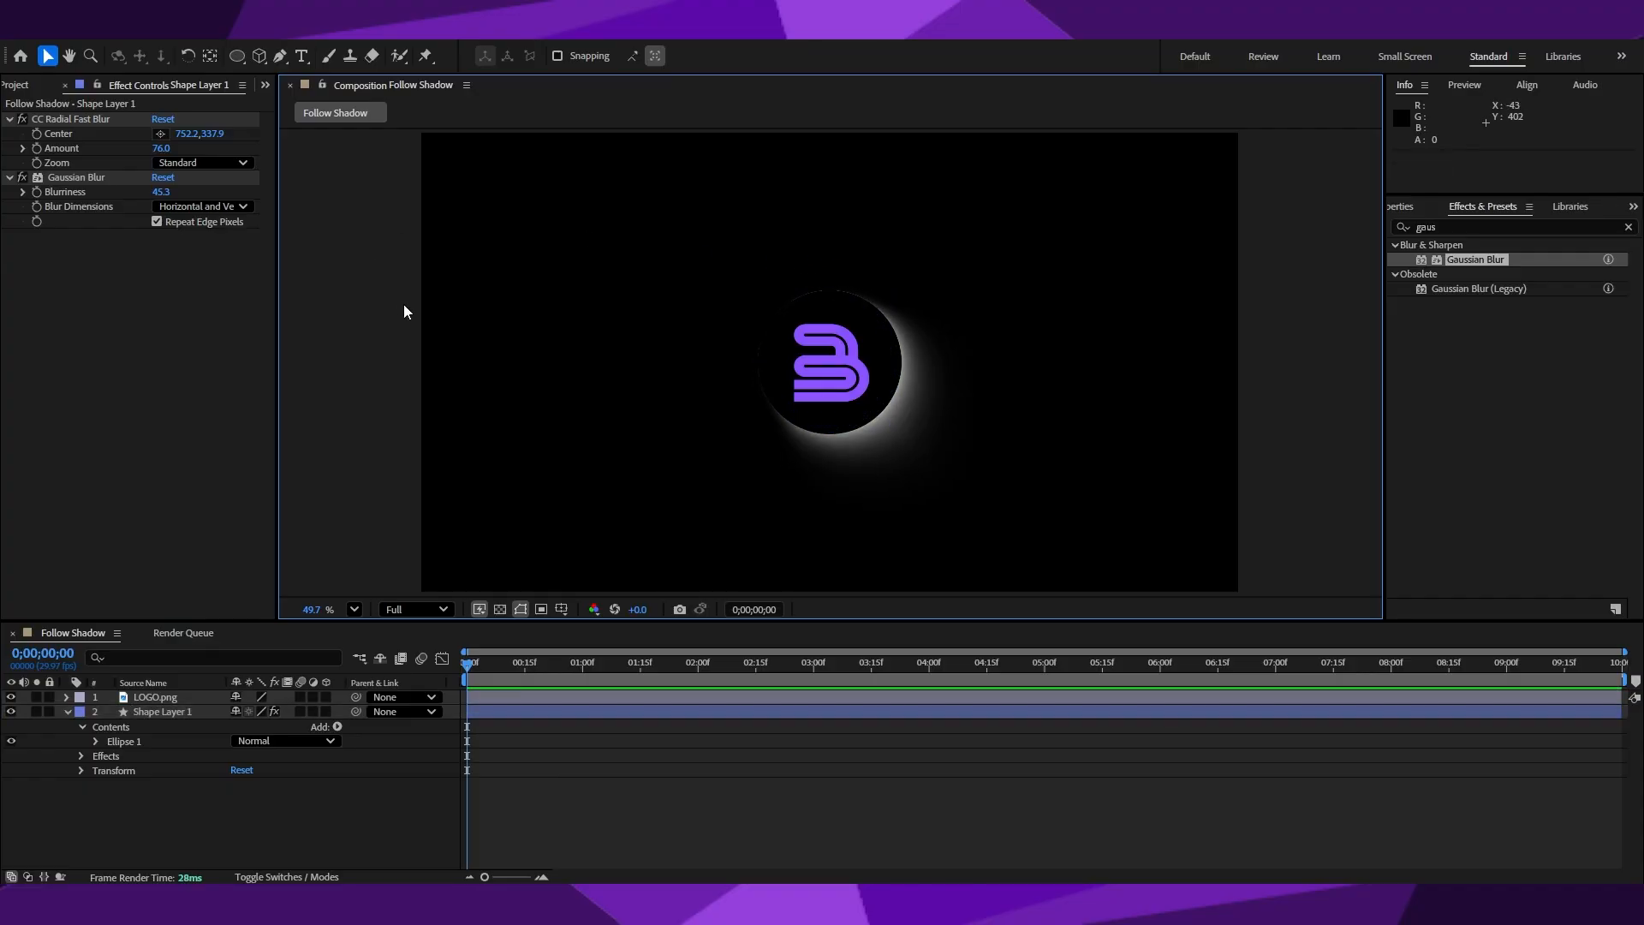
click(555, 713)
mouse_move(851, 377)
mouse_down()
mouse_move(820, 382)
mouse_move(849, 373)
mouse_up()
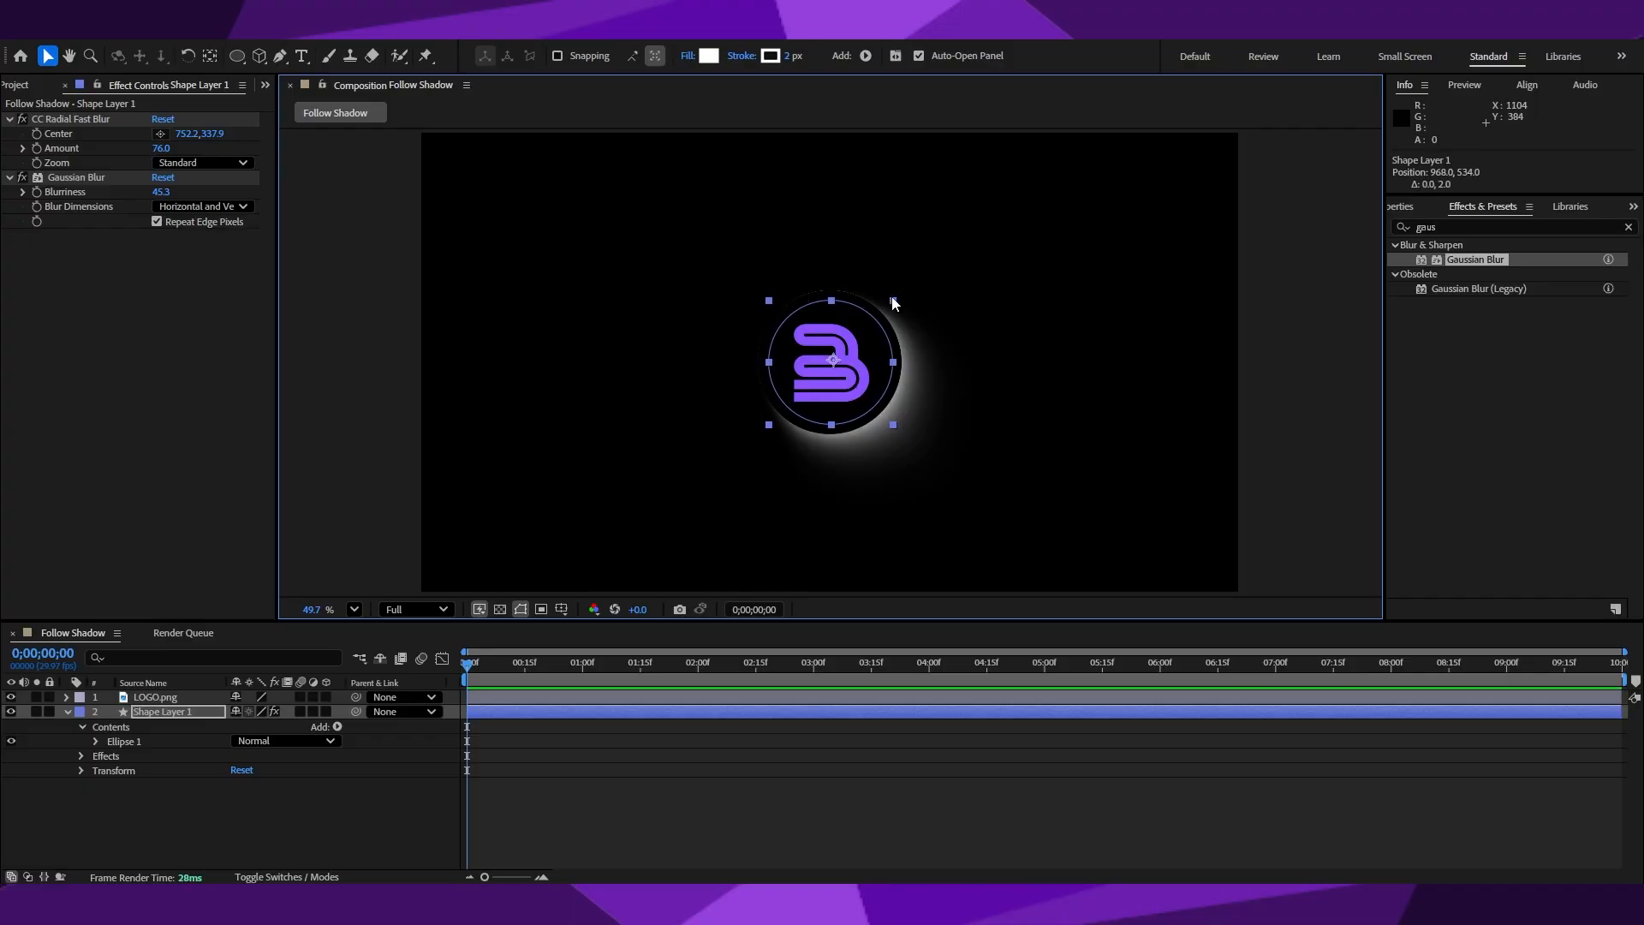
drag(893, 301, 884, 309)
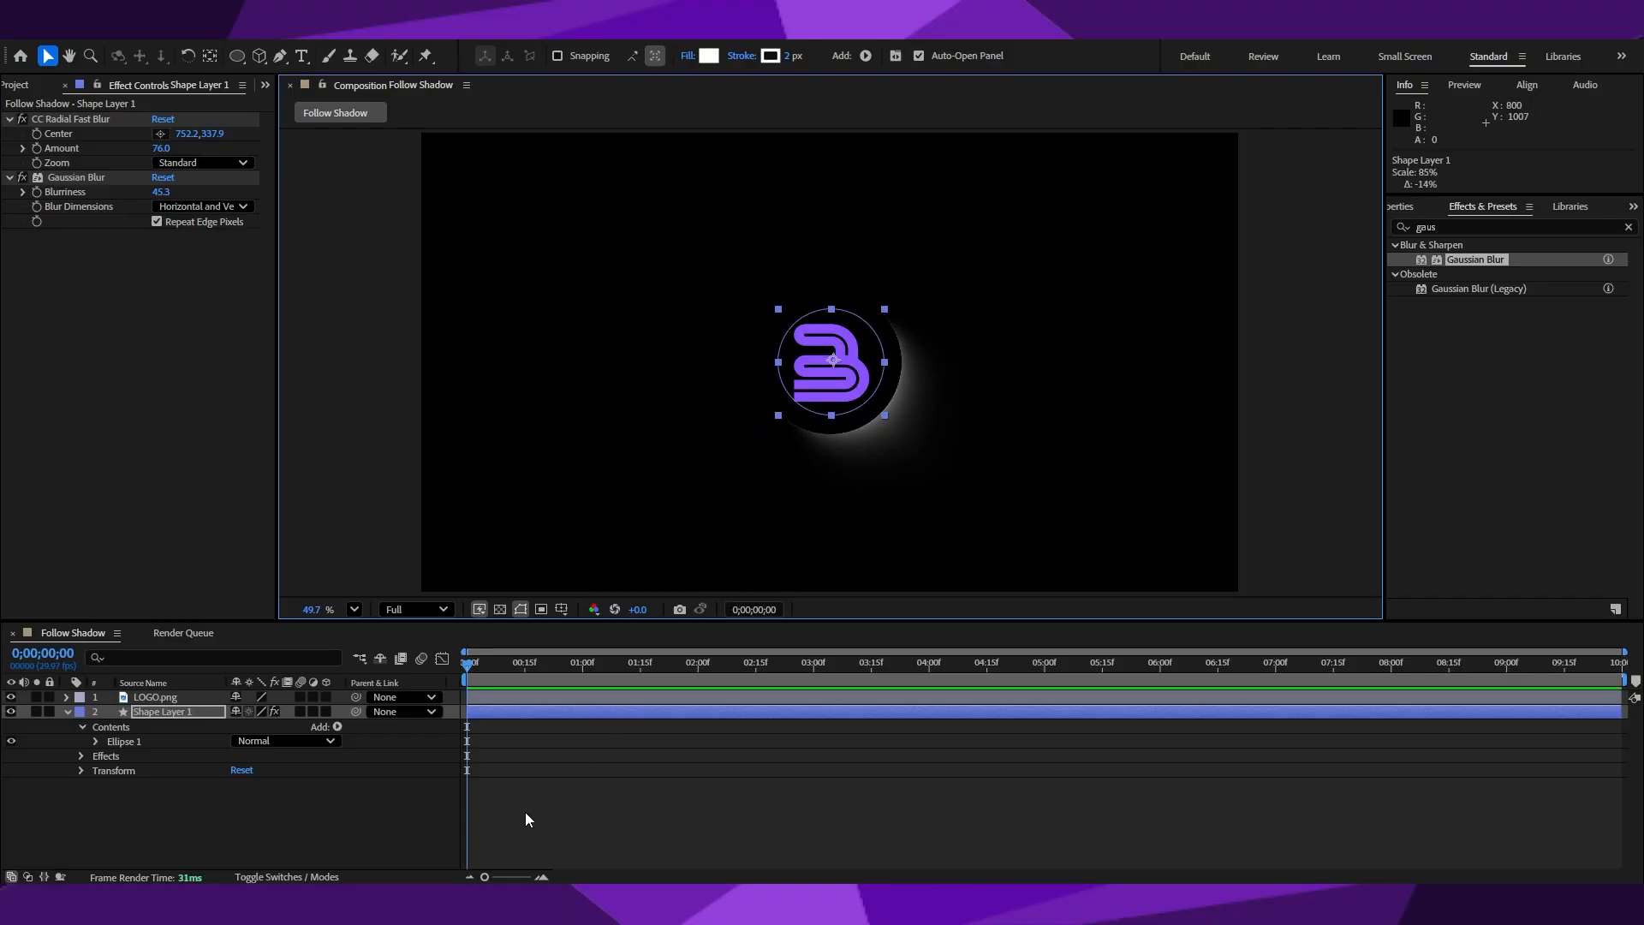
drag(886, 310, 887, 306)
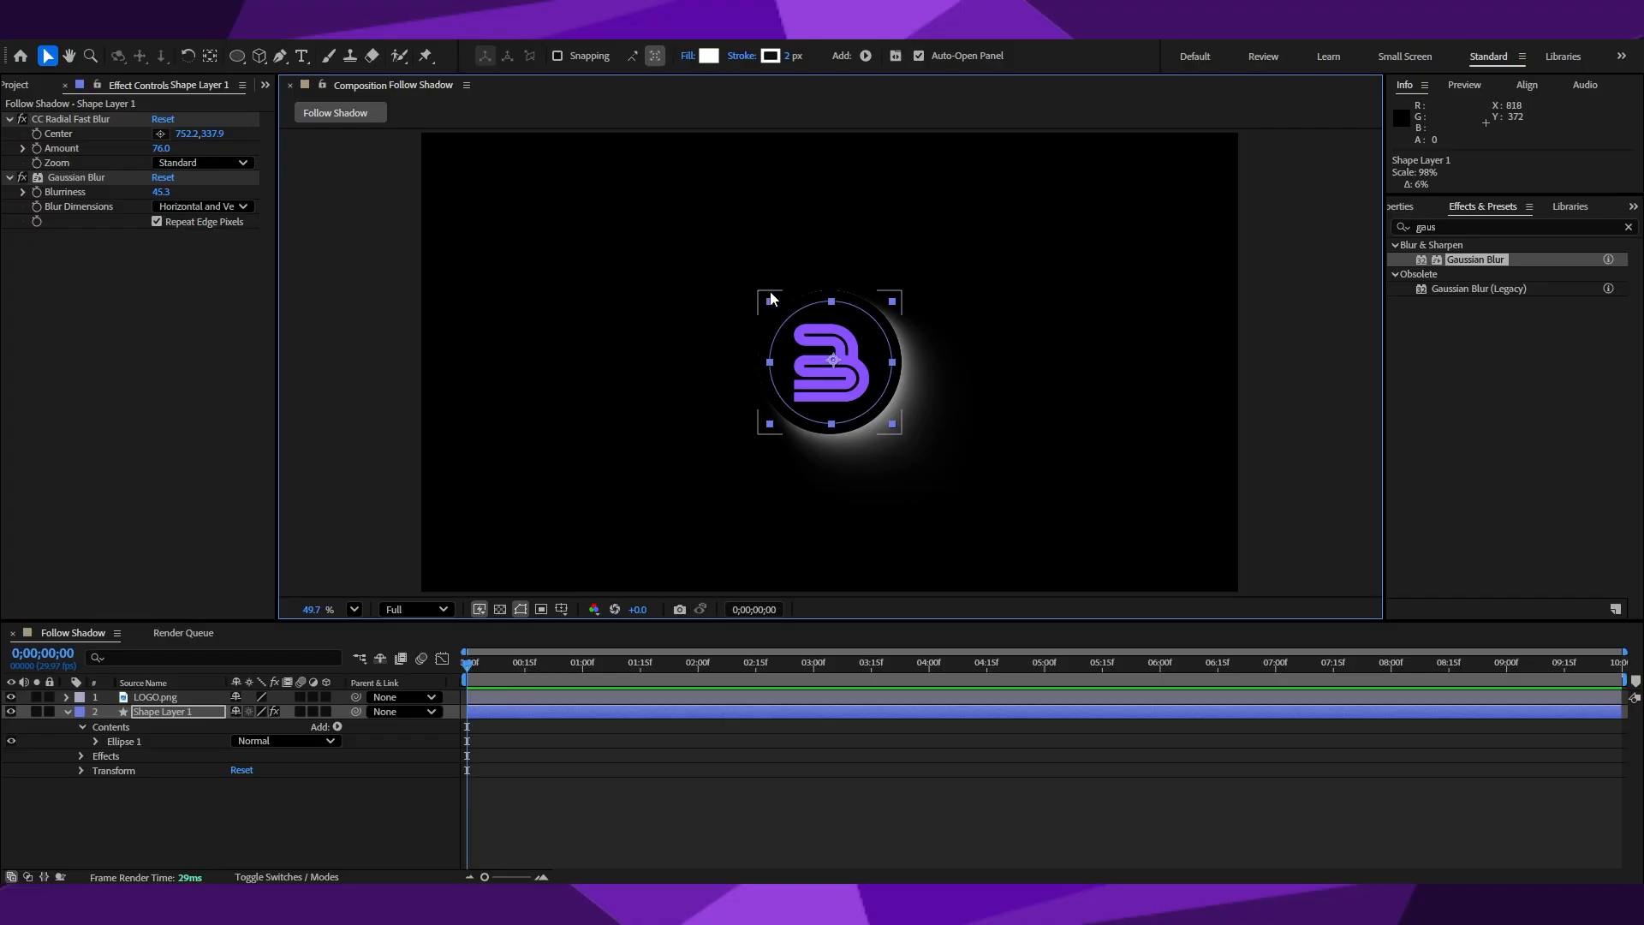
click(688, 277)
Reposition Shape Layer 1's radial blur center off the logo's upper left, ending at about 740, 362, and deselect the layer.
click(615, 711)
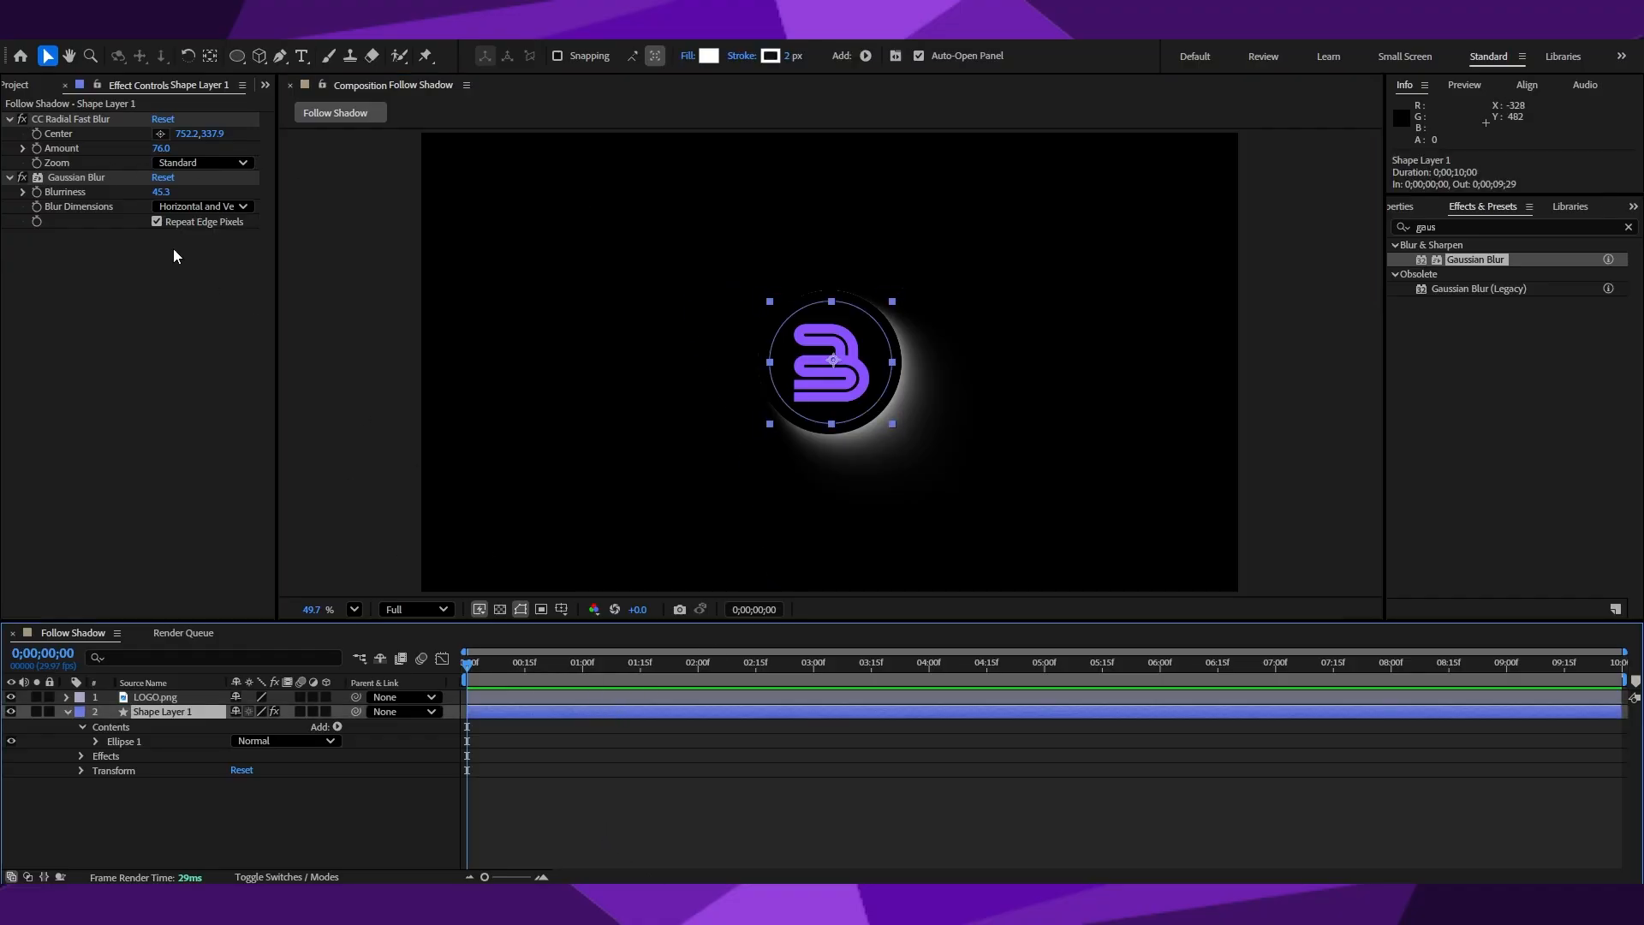
click(161, 134)
click(717, 274)
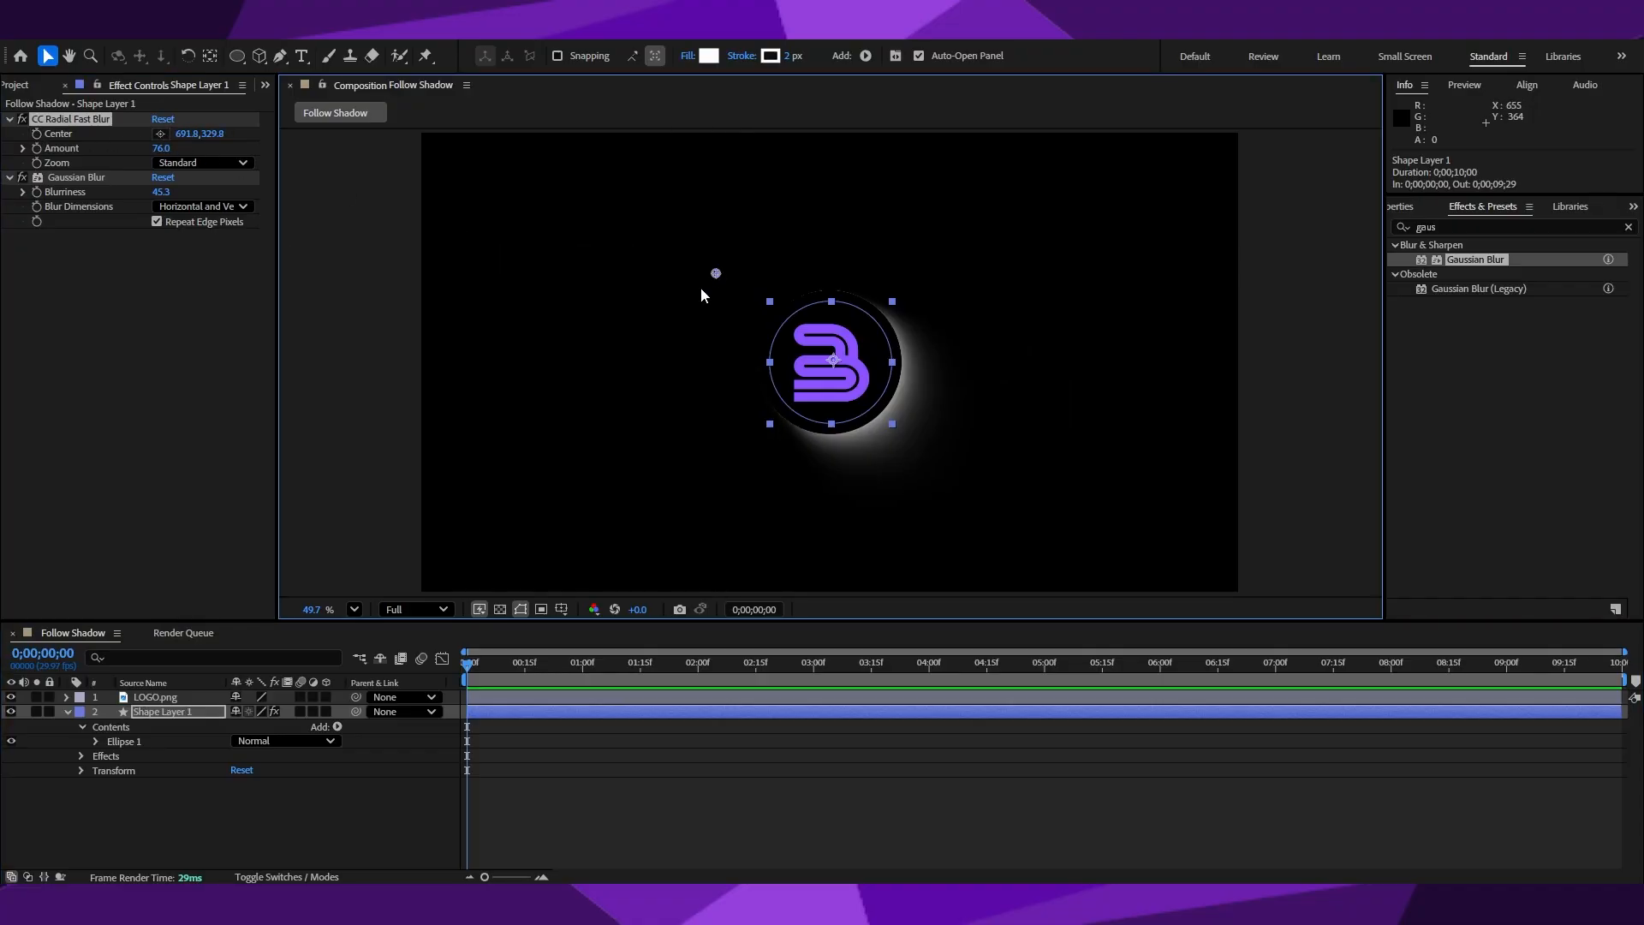
click(716, 276)
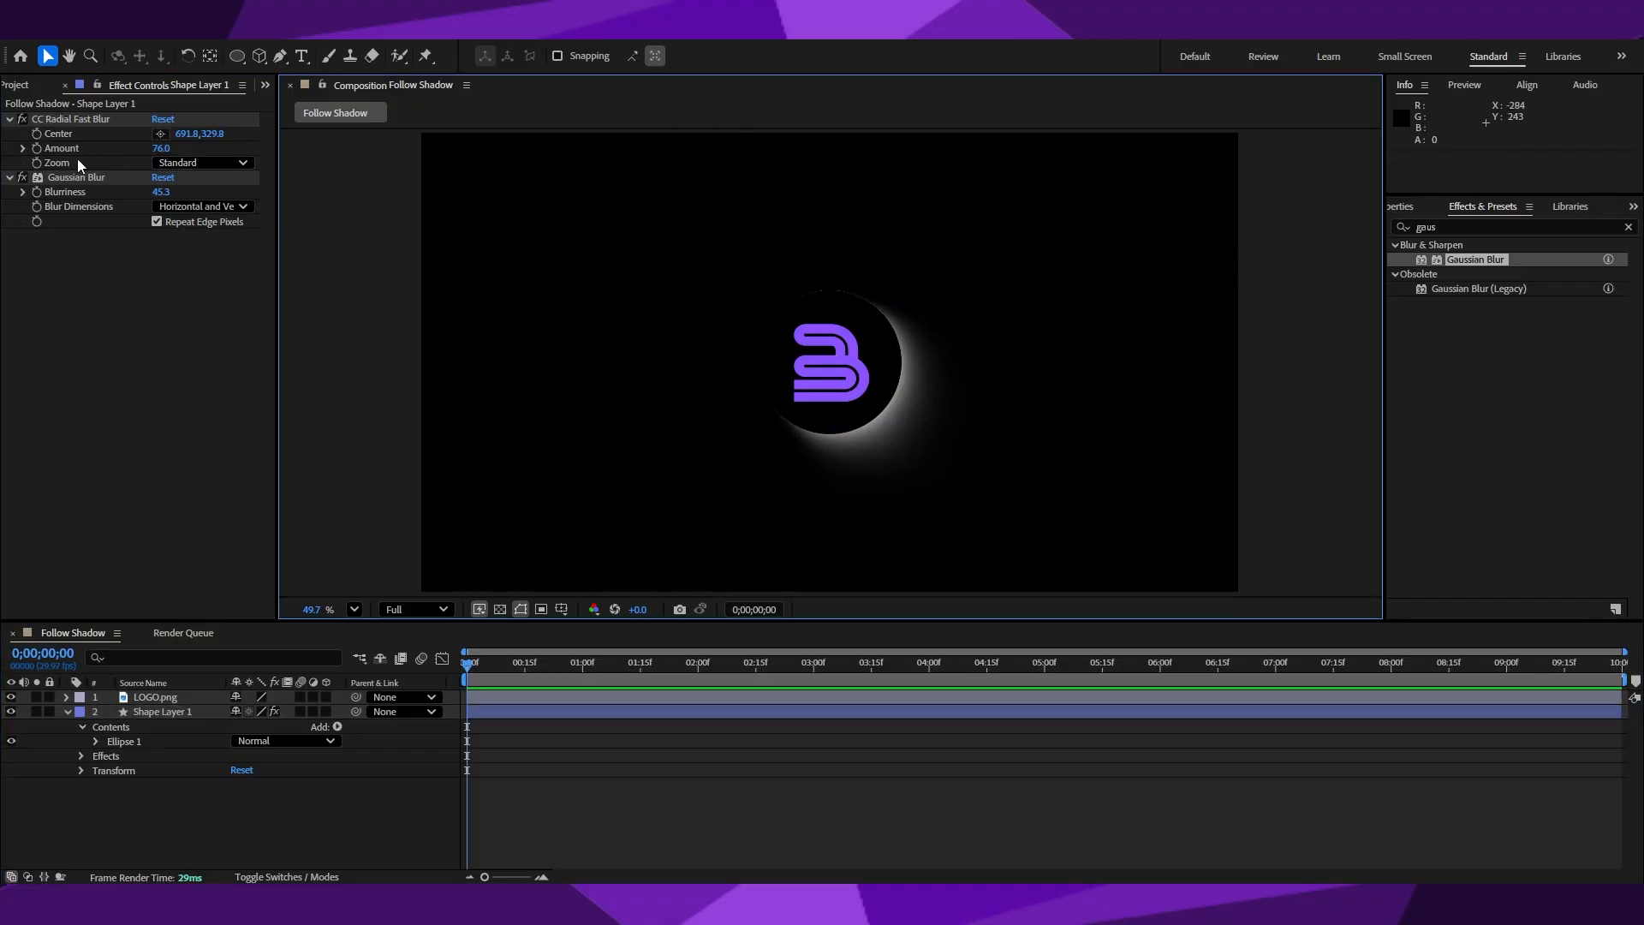
click(160, 133)
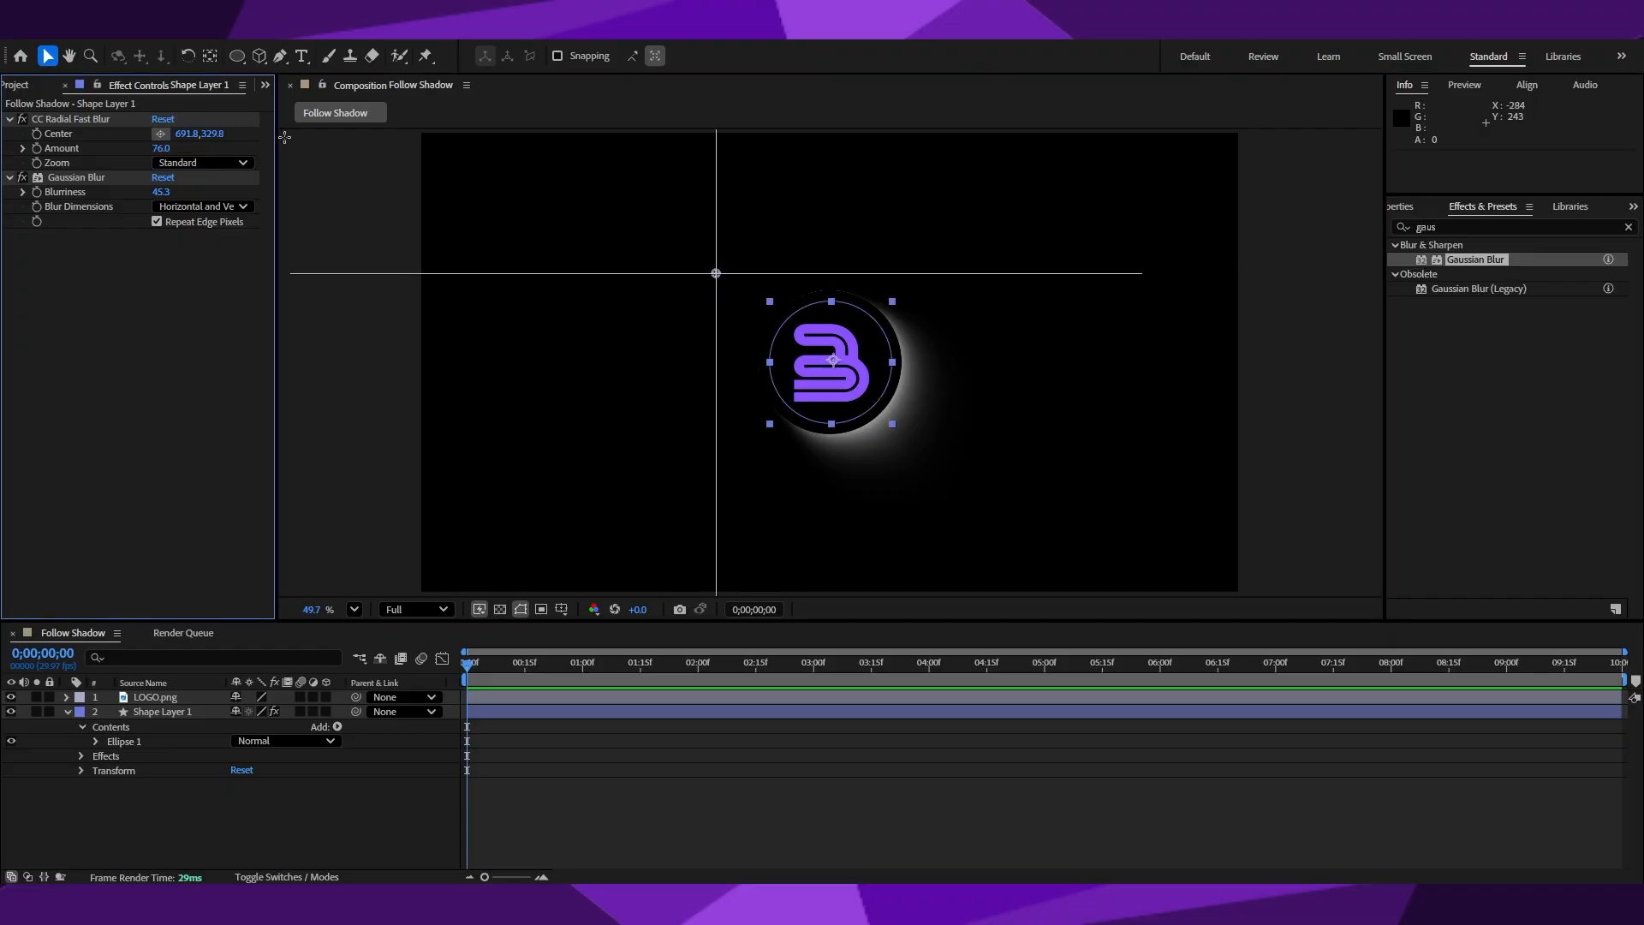
drag(647, 321, 739, 294)
click(704, 829)
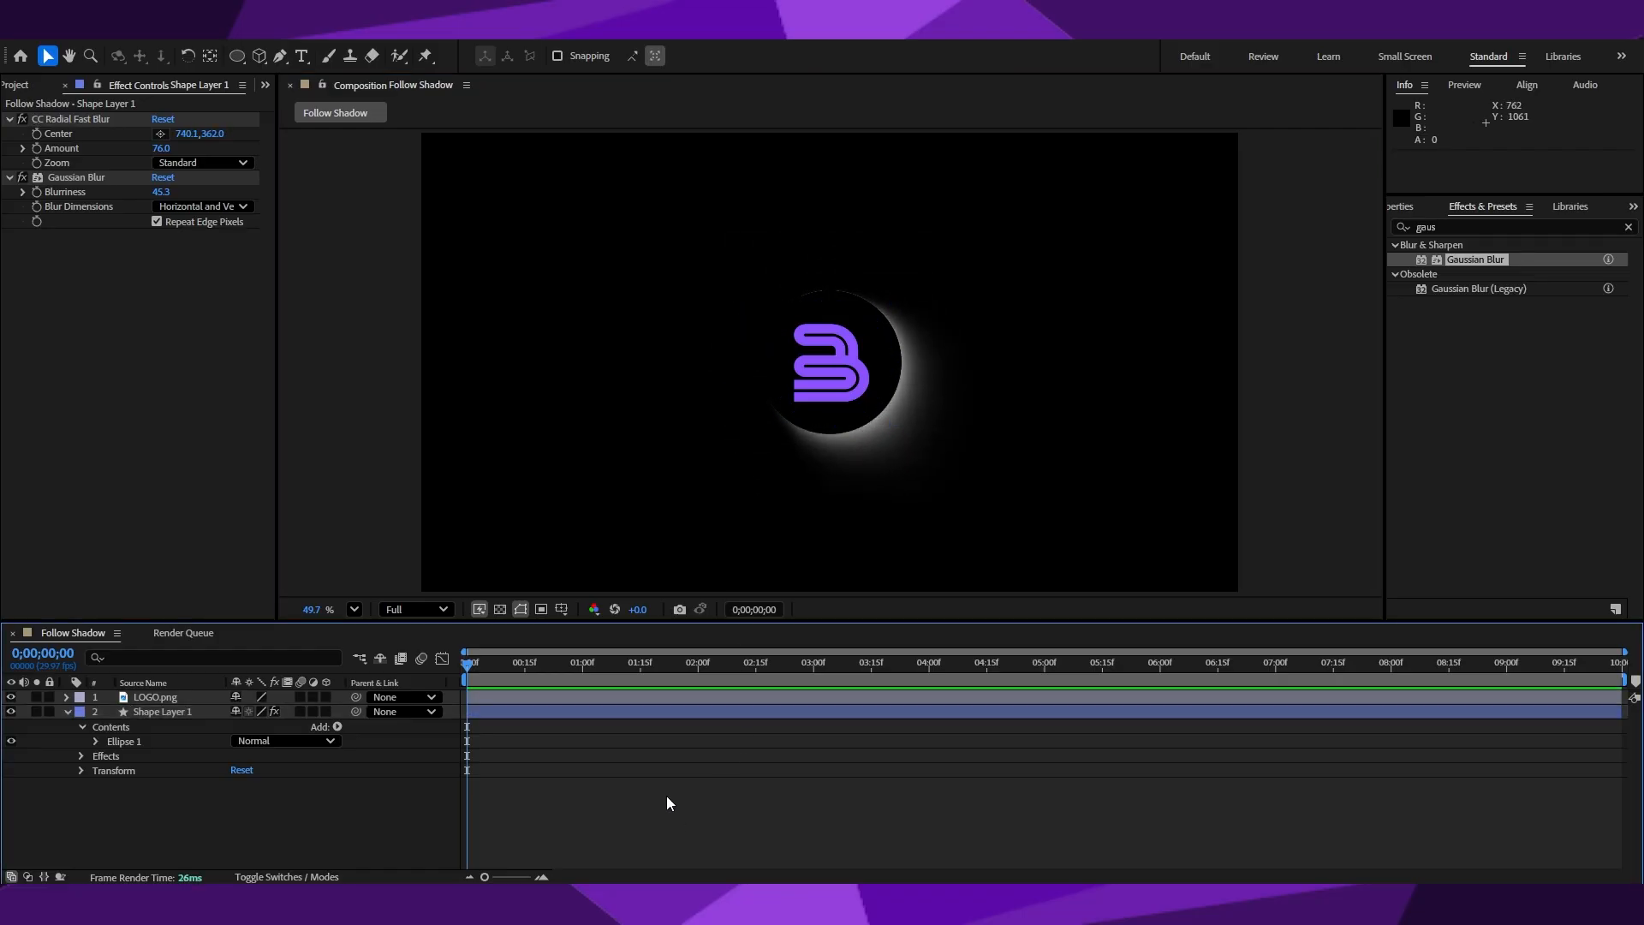
click(914, 493)
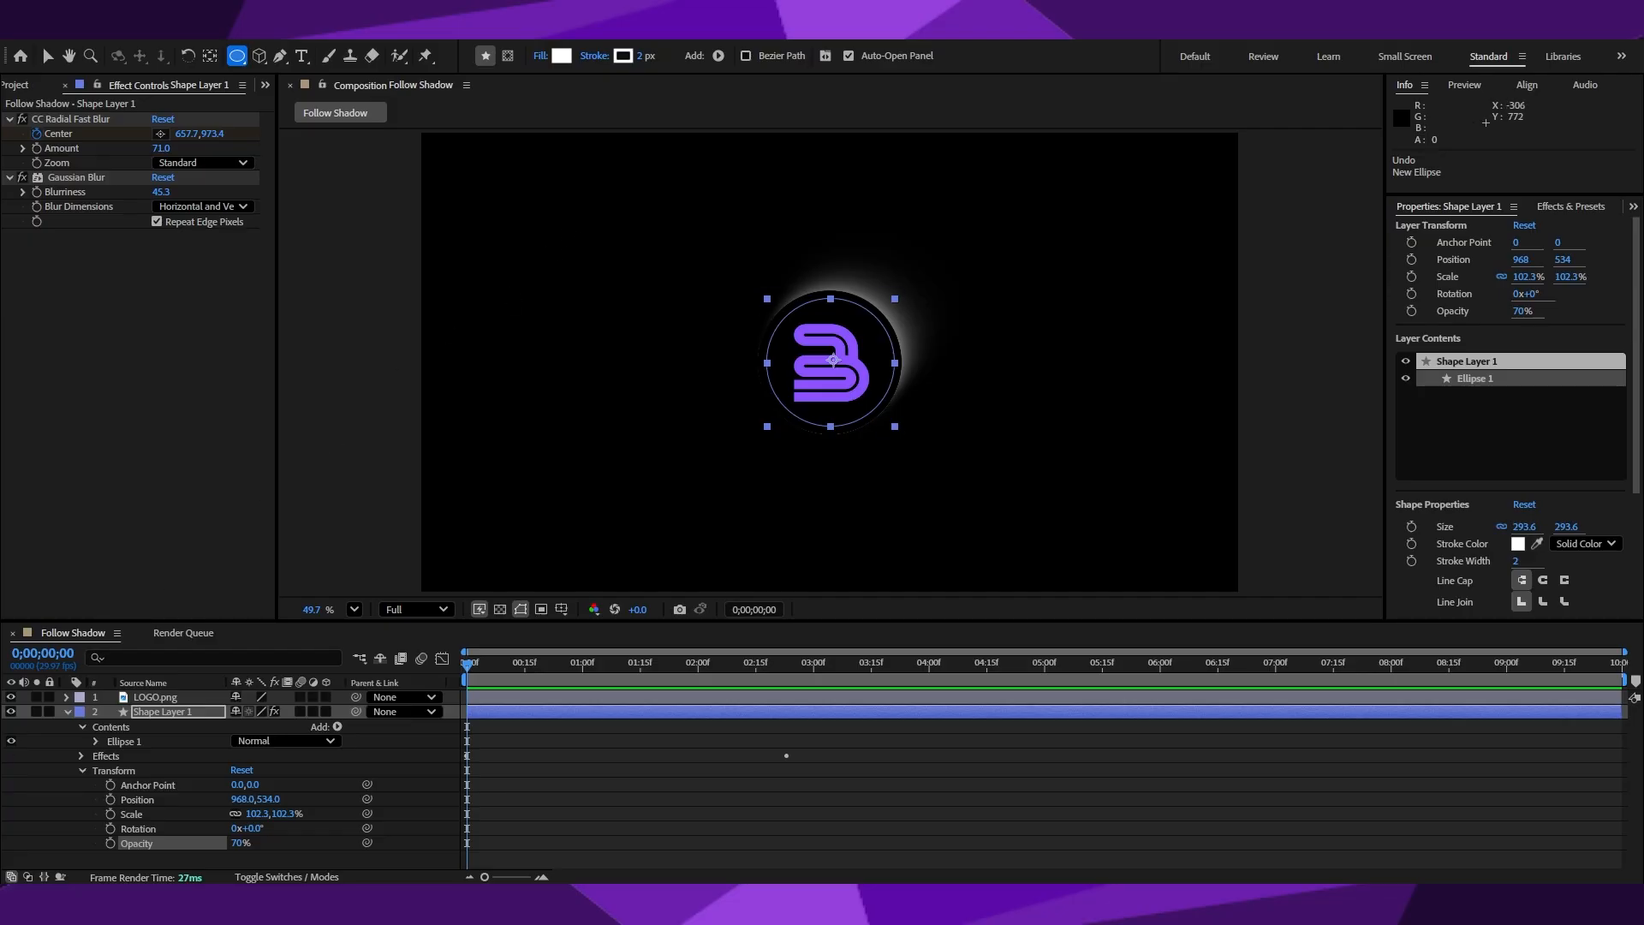
Duplicate the LOGO.png layer and move the copy horizontally to about 445, 540, left of the original logo.
click(68, 711)
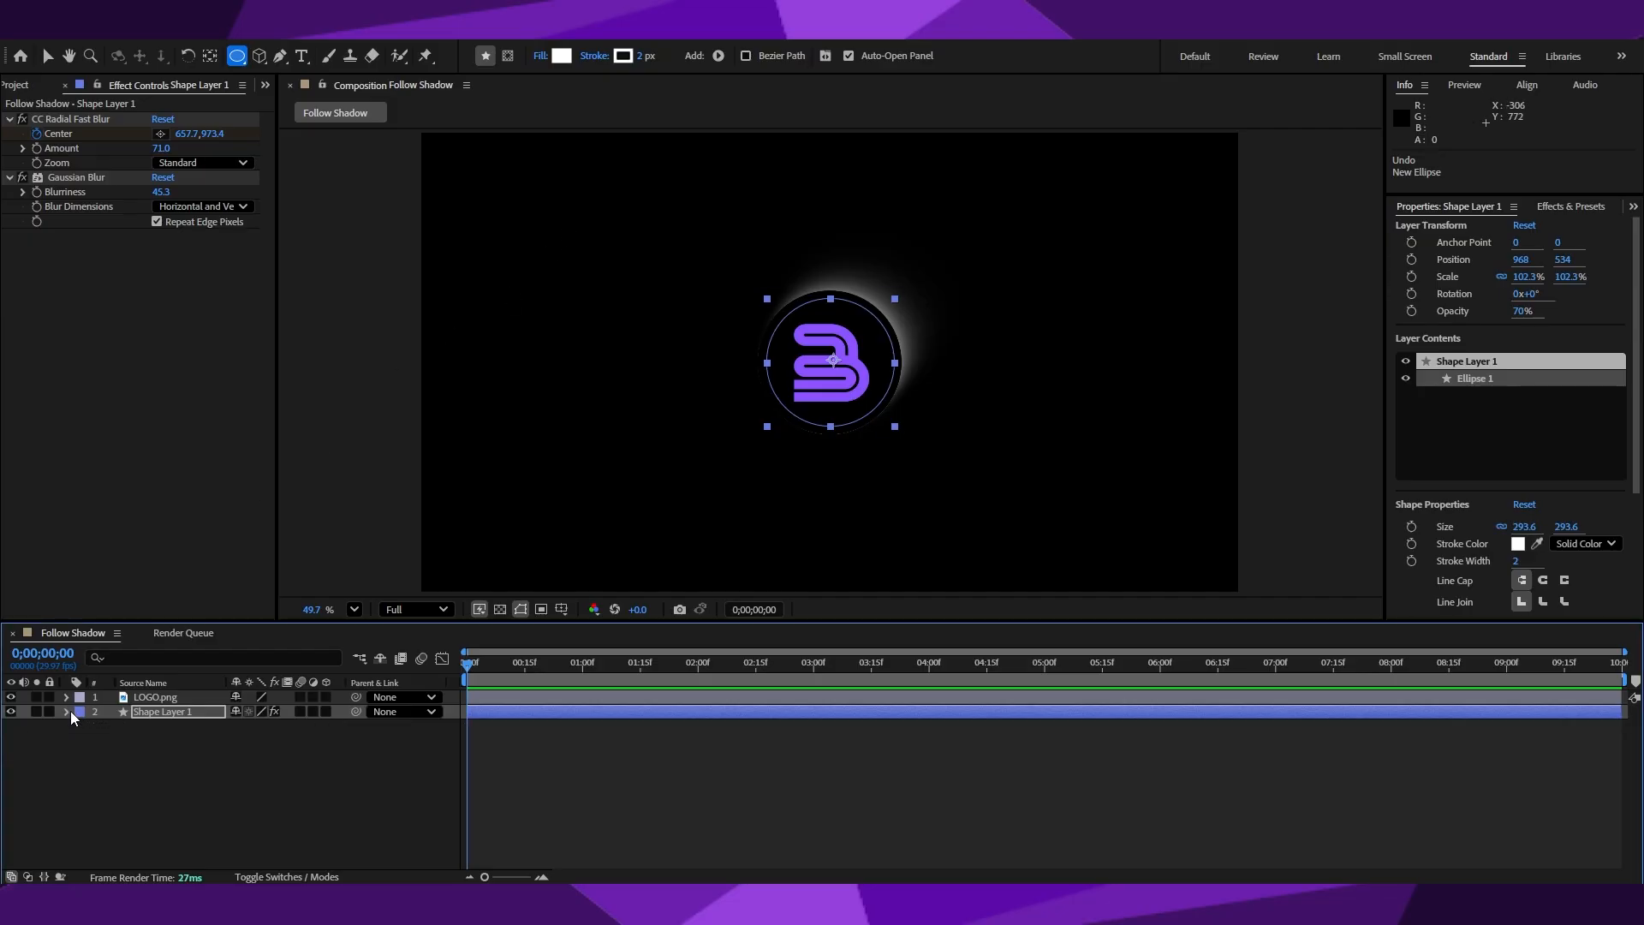
click(149, 699)
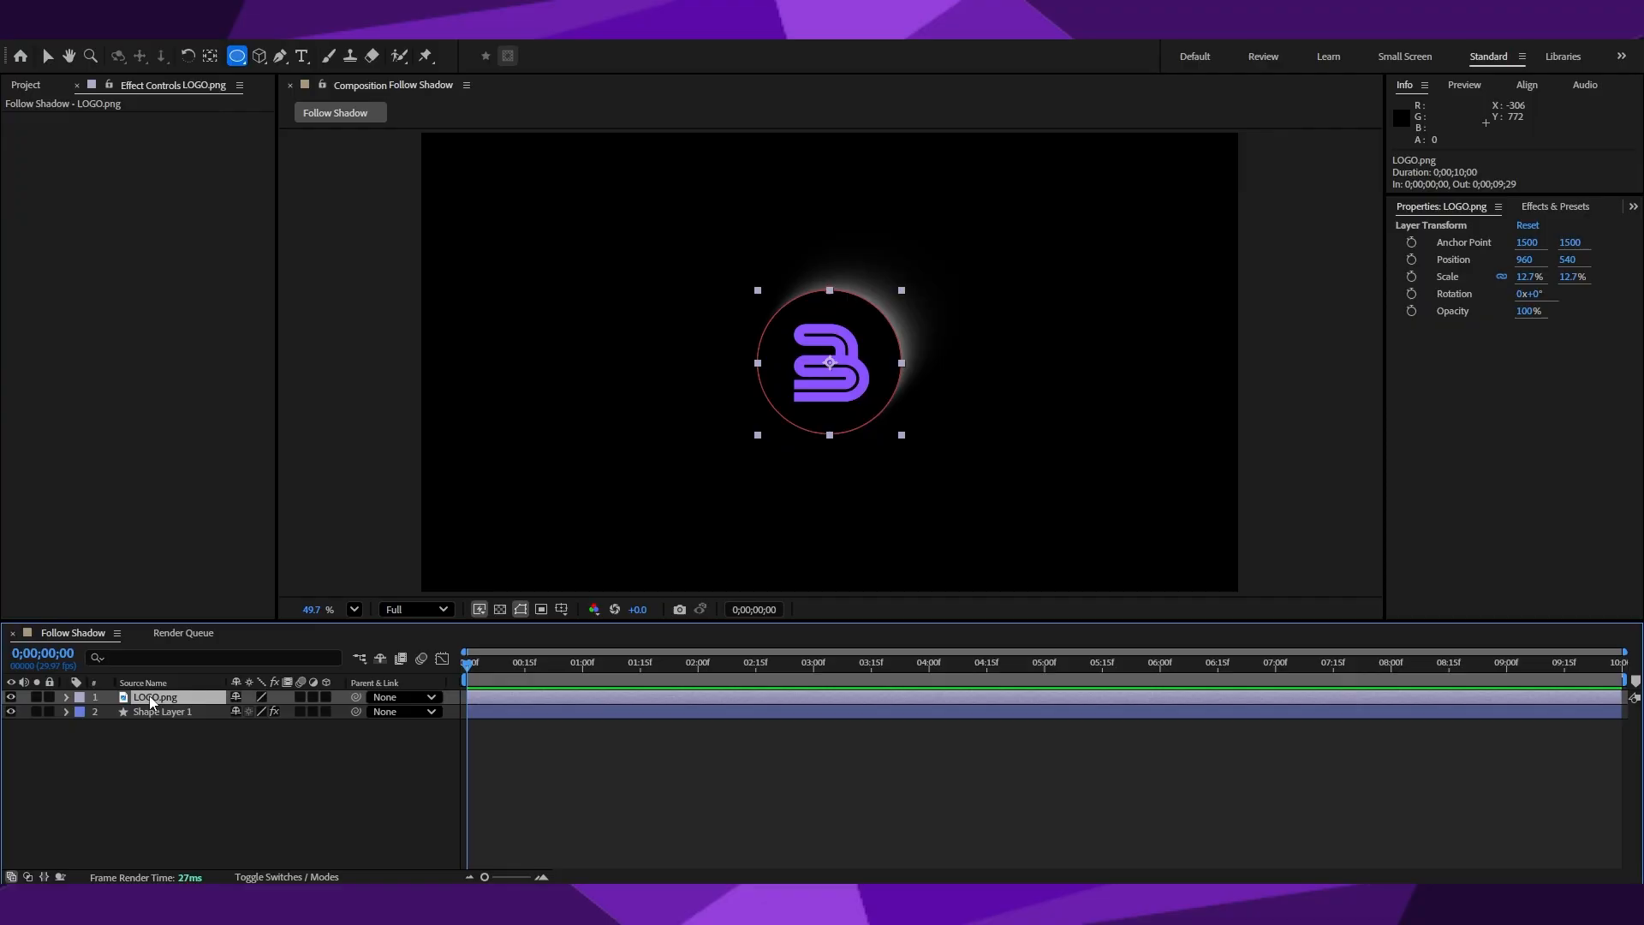
key(ctrl+d)
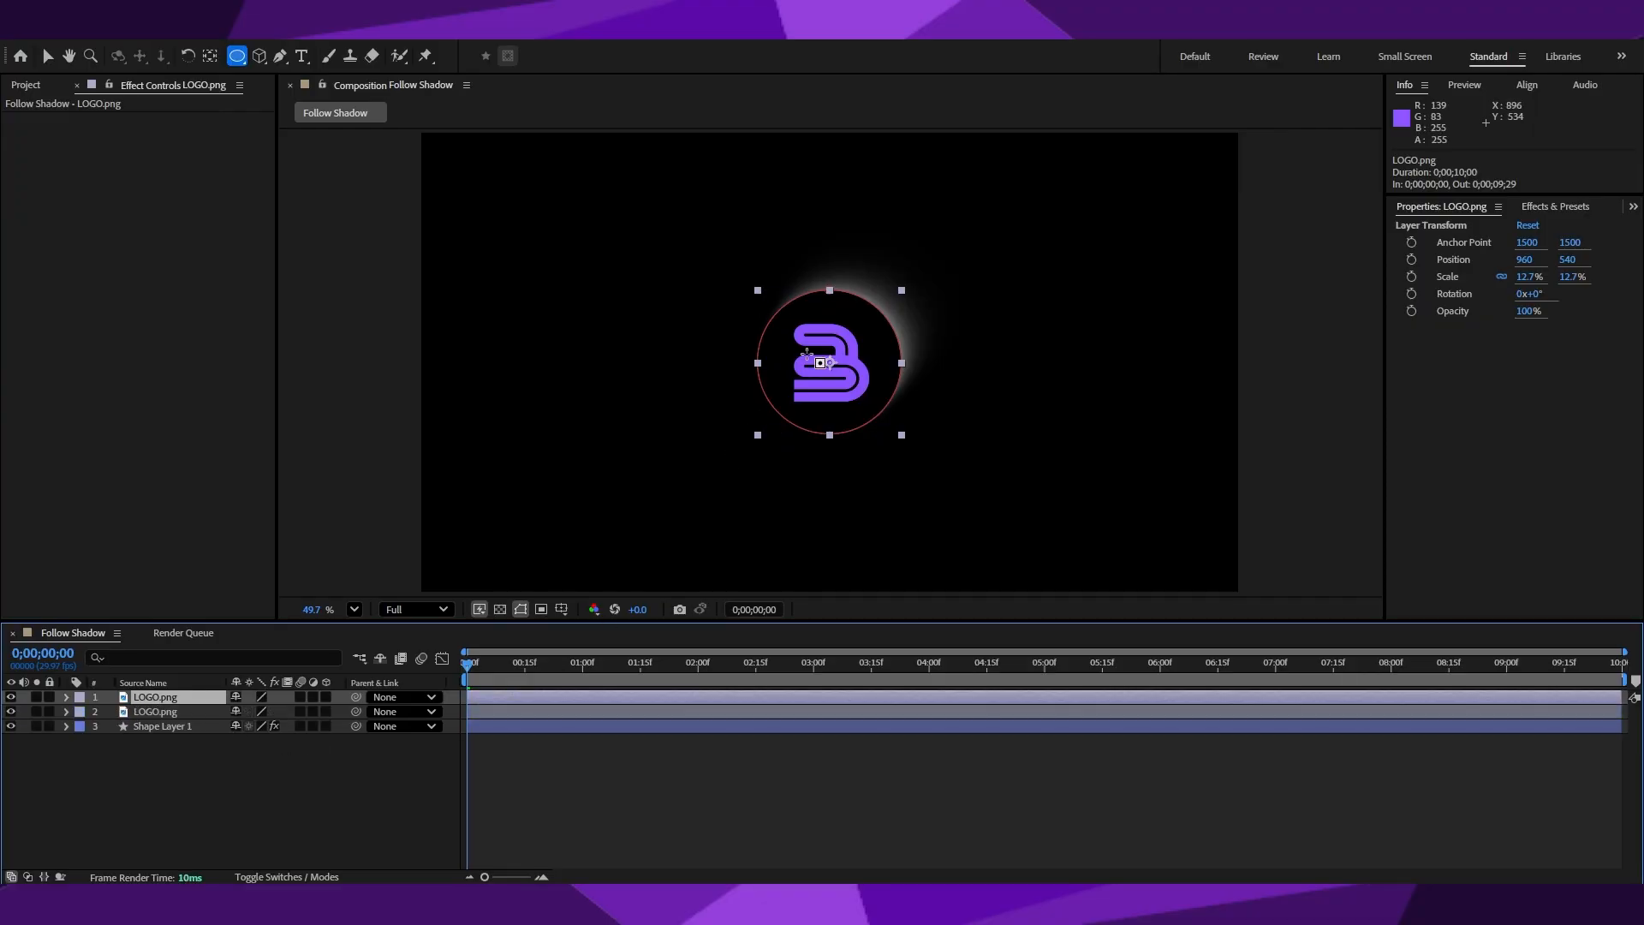
key(v)
drag(788, 344, 569, 344)
key(Return)
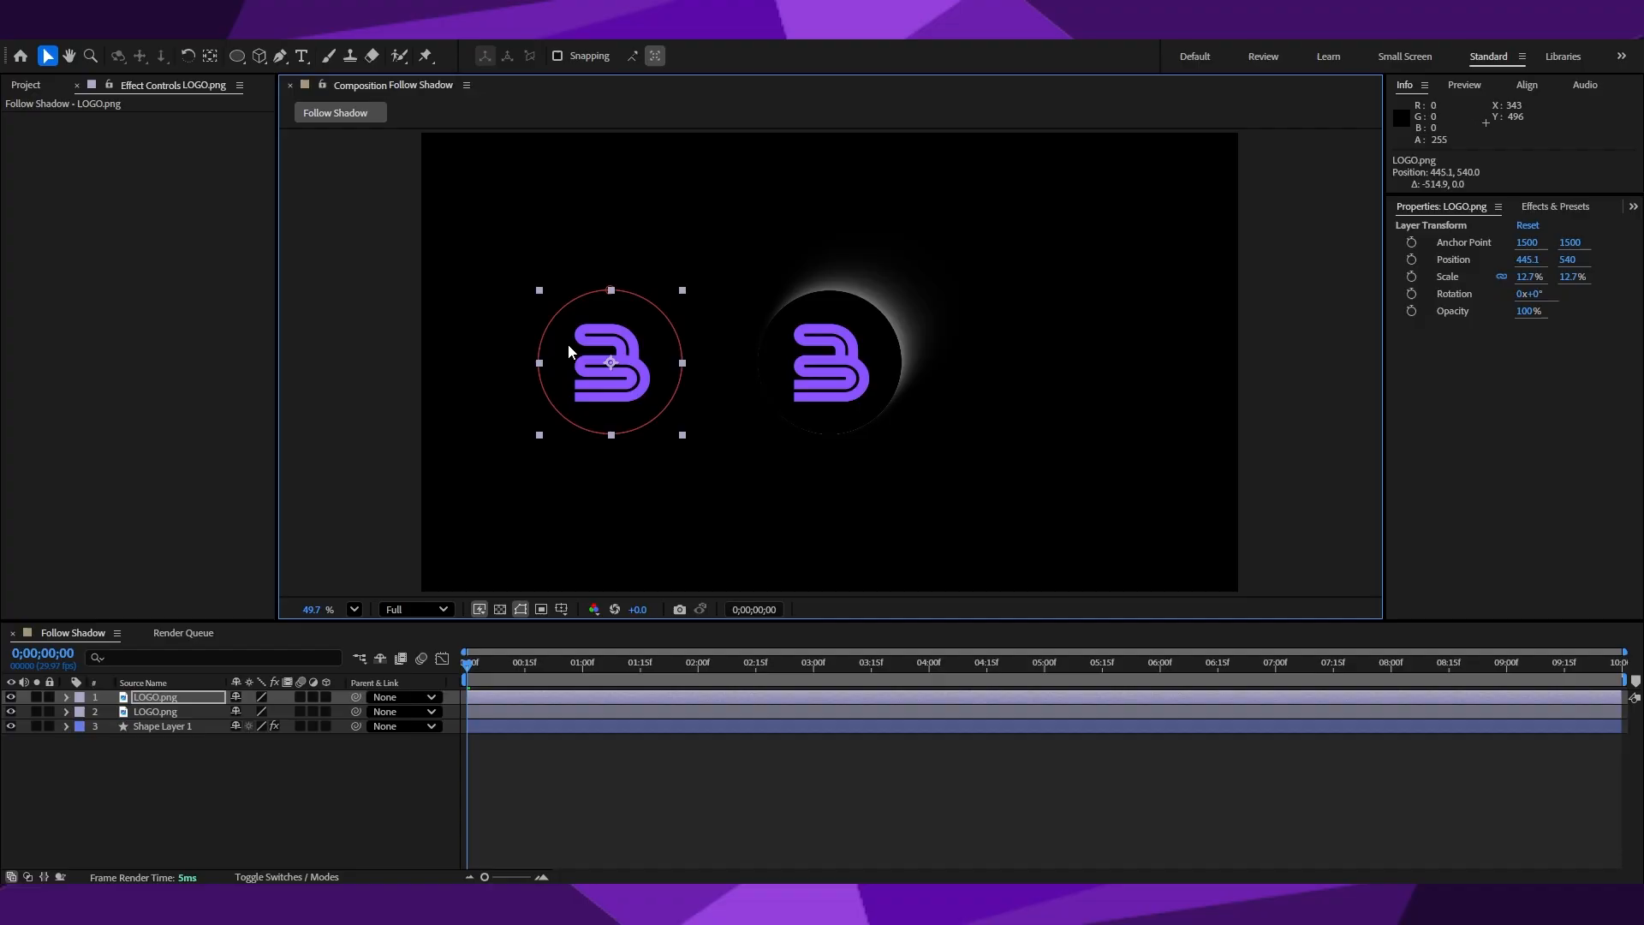
Duplicate the left logo, move this copy to about 1511, 540 on the other side of the original, and deselect it.
click(163, 697)
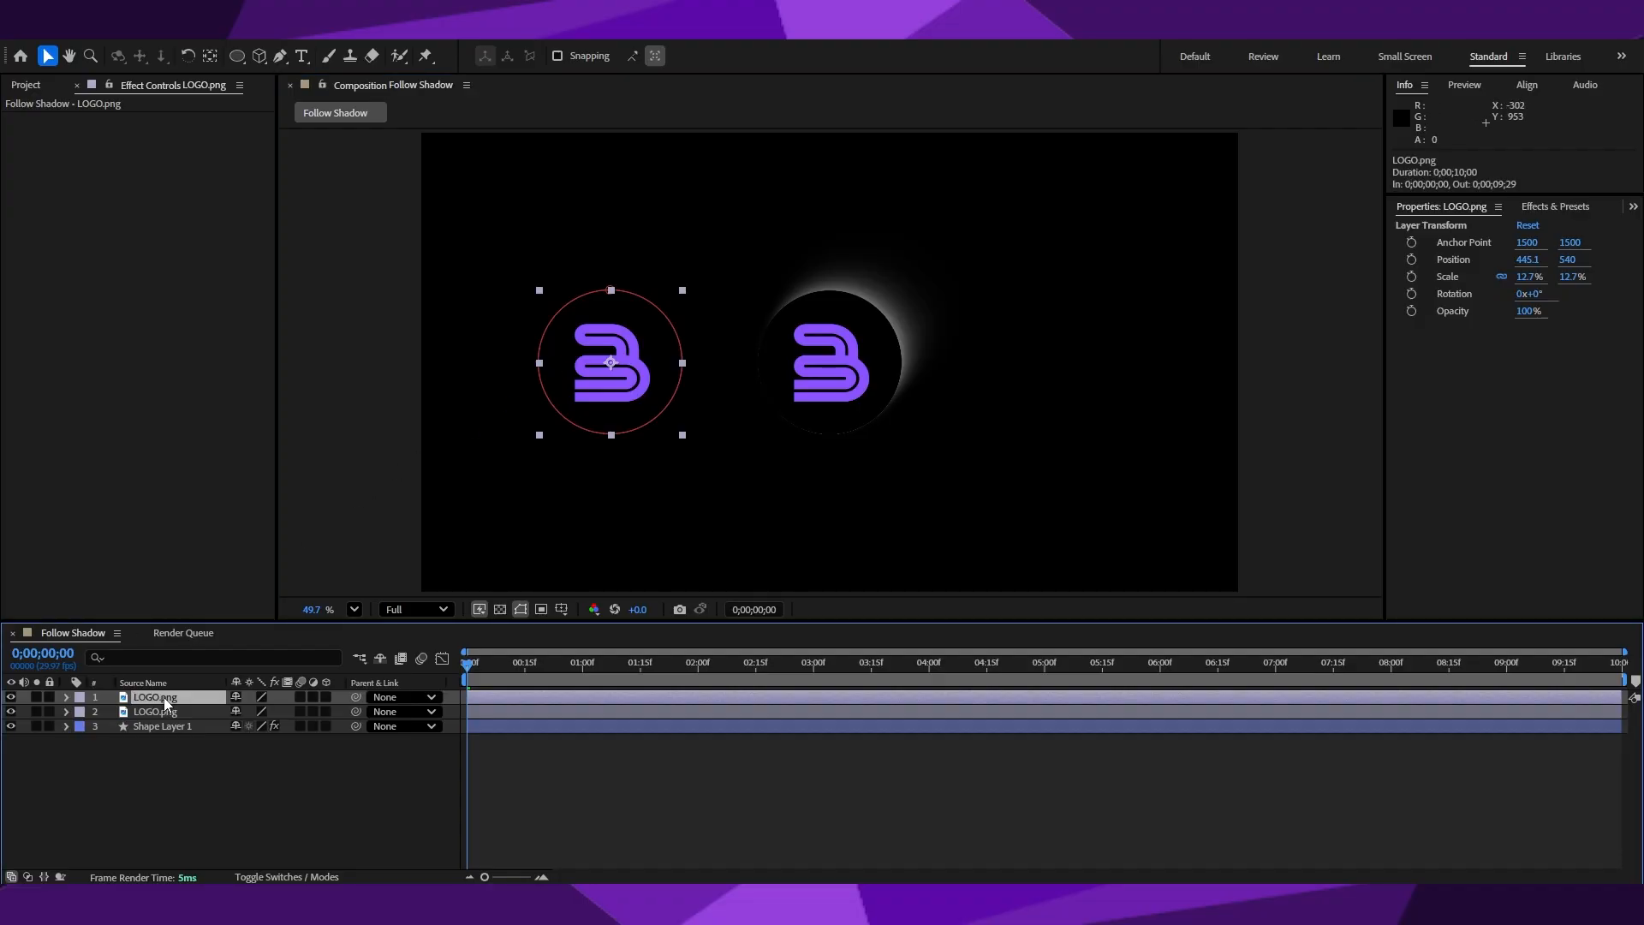
key(ctrl+d)
click(611, 366)
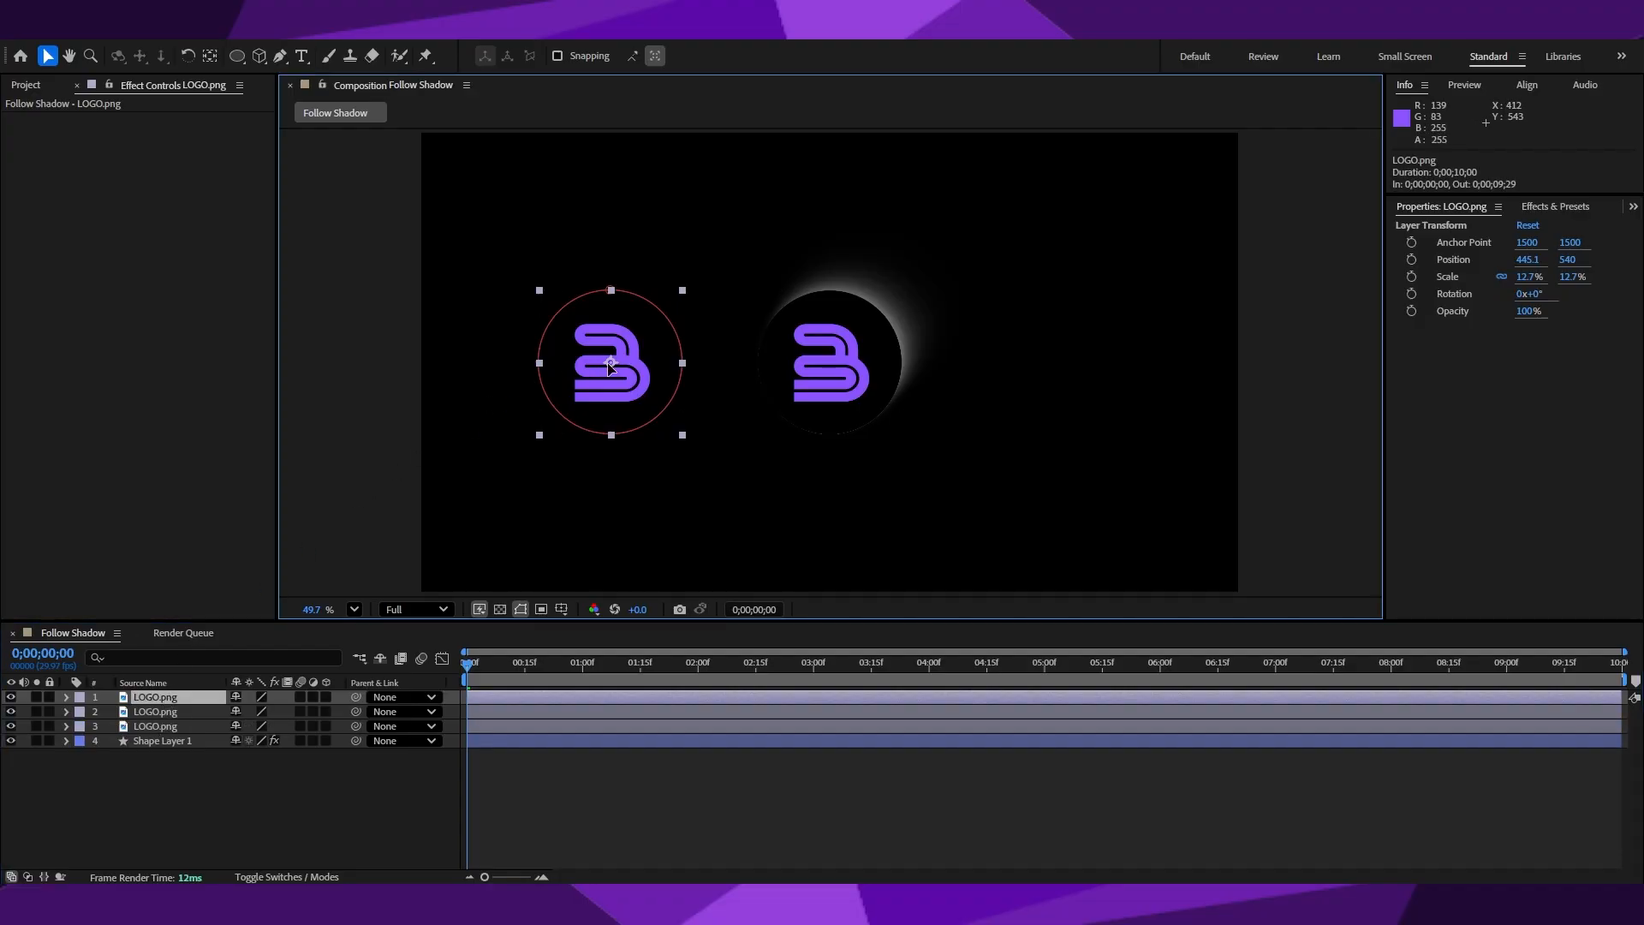
drag(610, 367, 1052, 377)
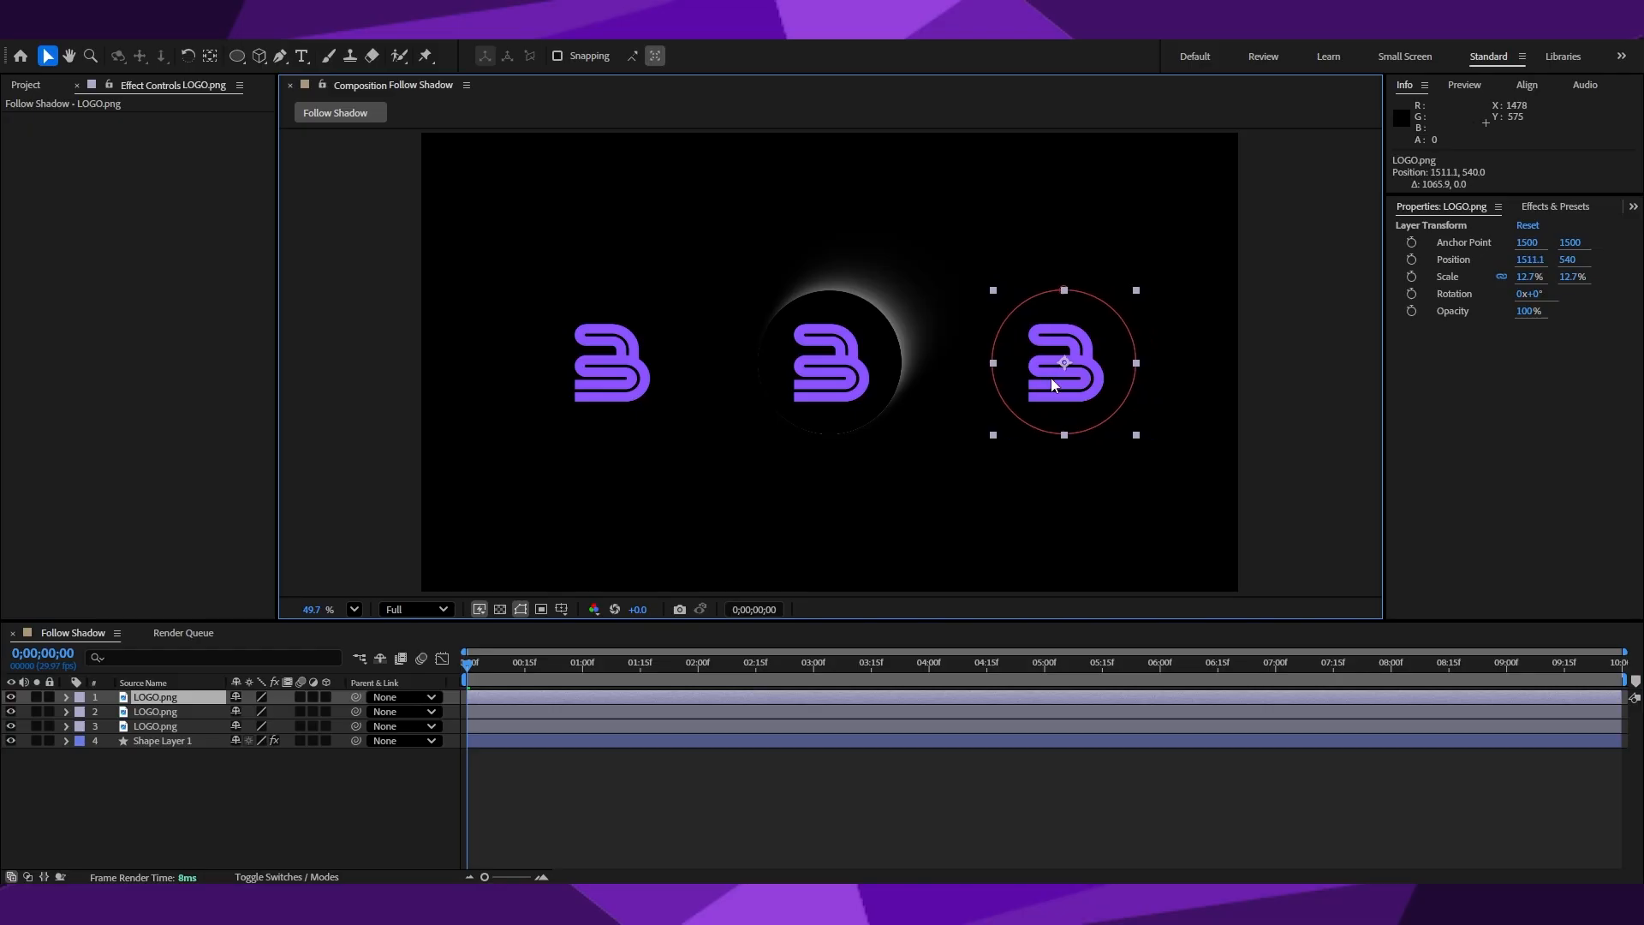
click(147, 778)
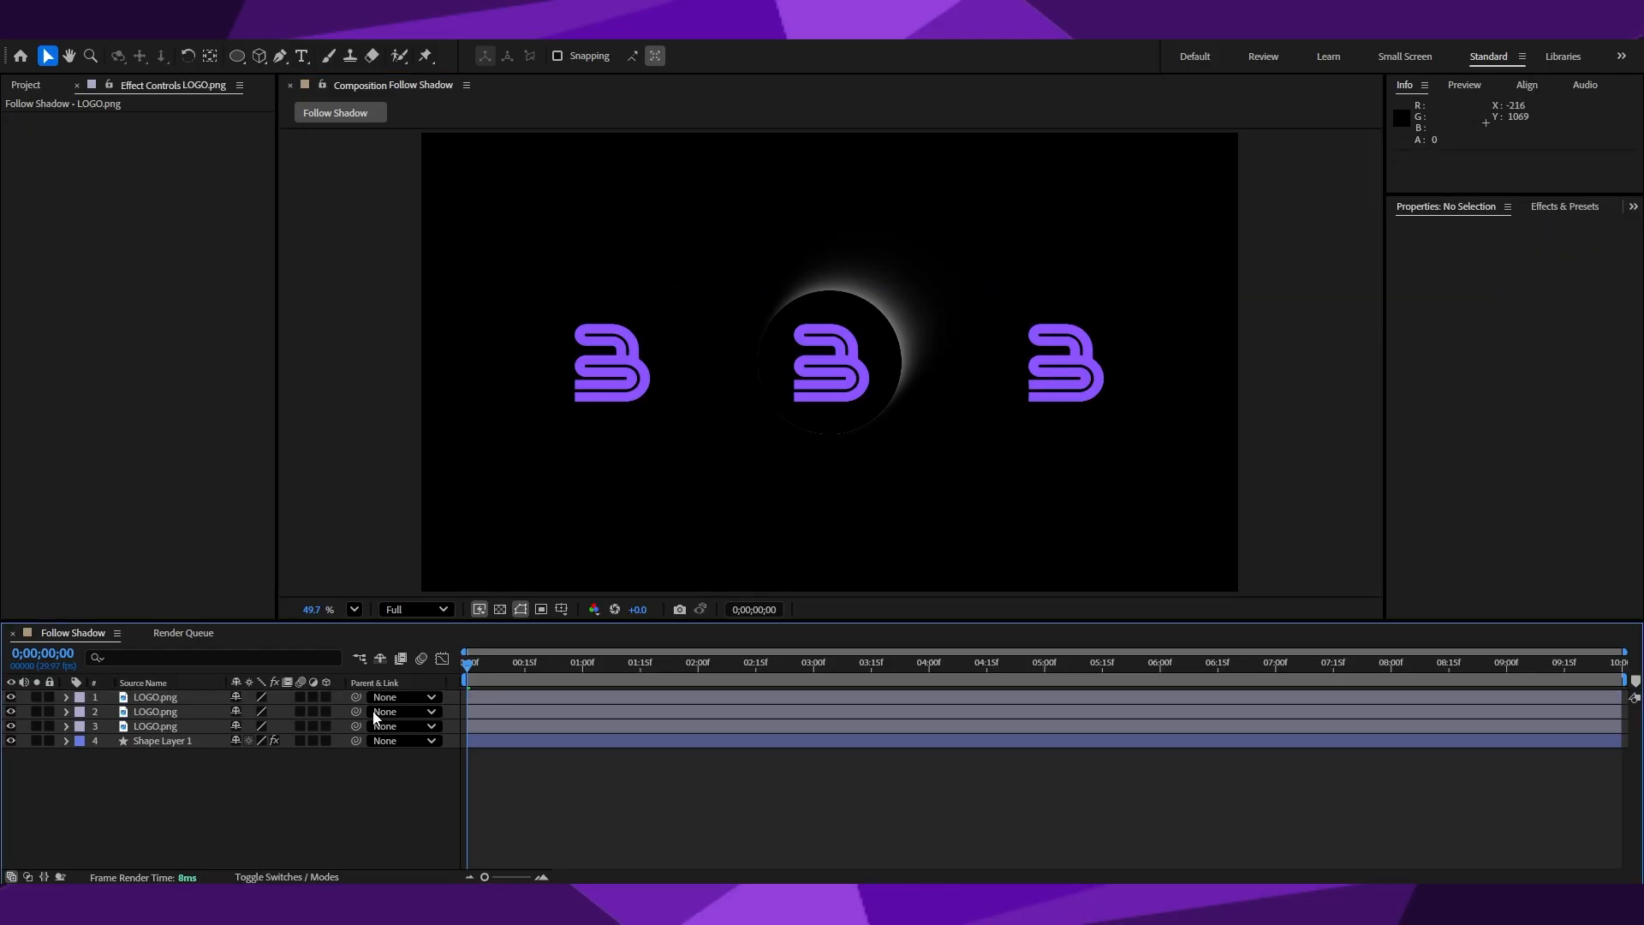
click(931, 339)
Duplicate Ellipse 1 twice within Shape Layer 1's contents to get three circles in the same layer.
click(161, 740)
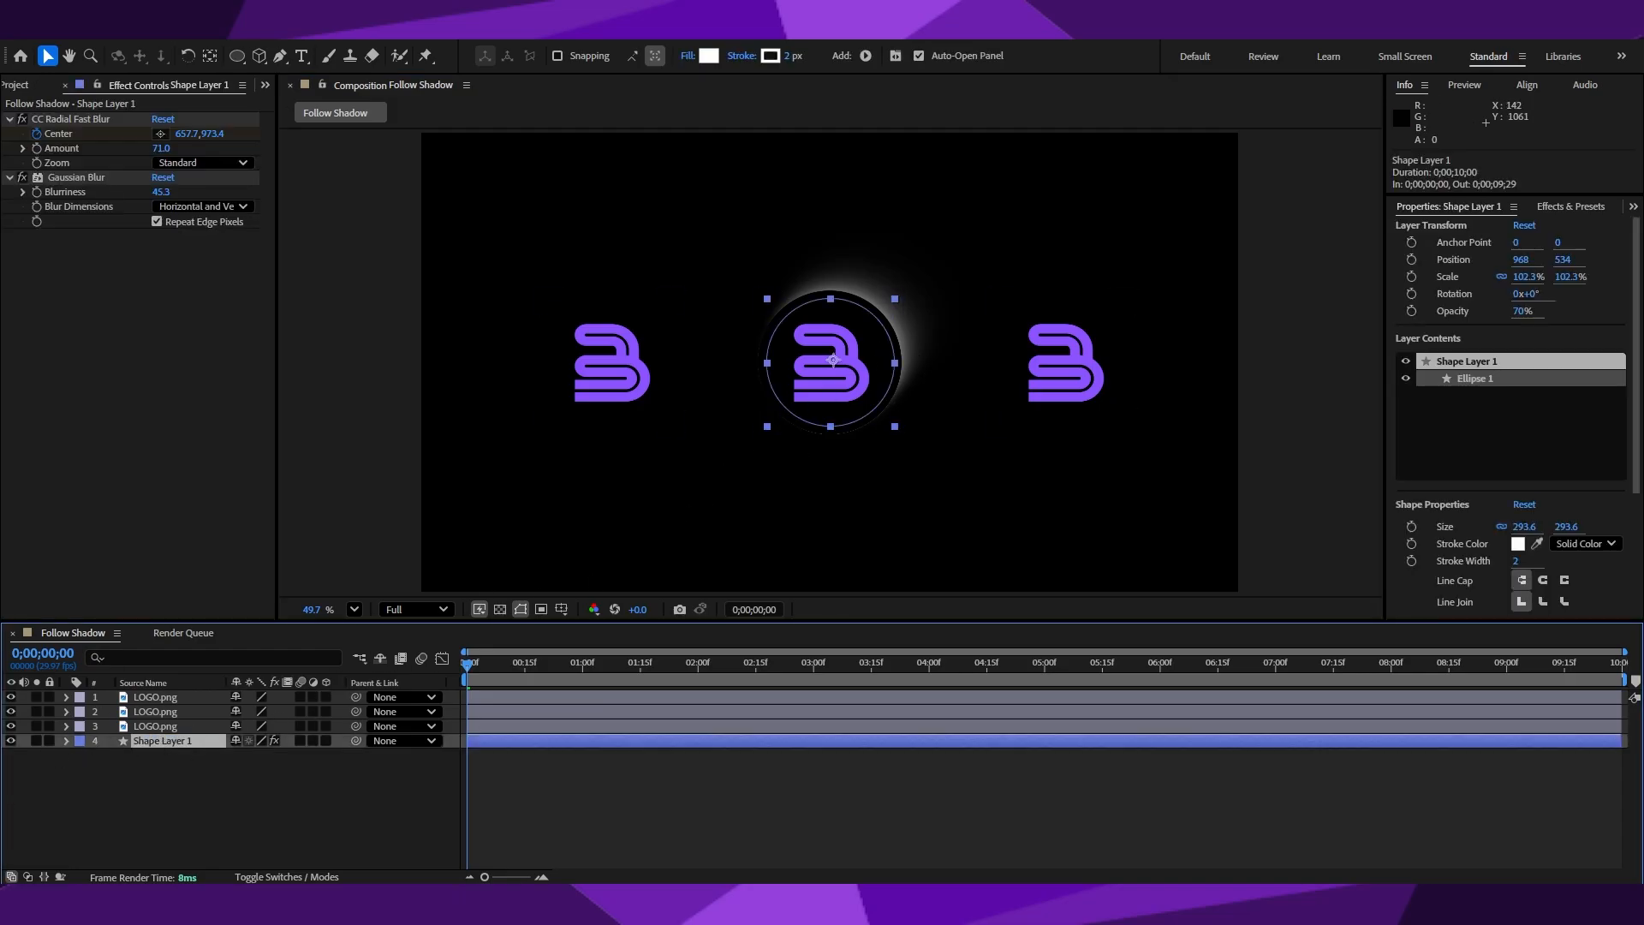
click(238, 55)
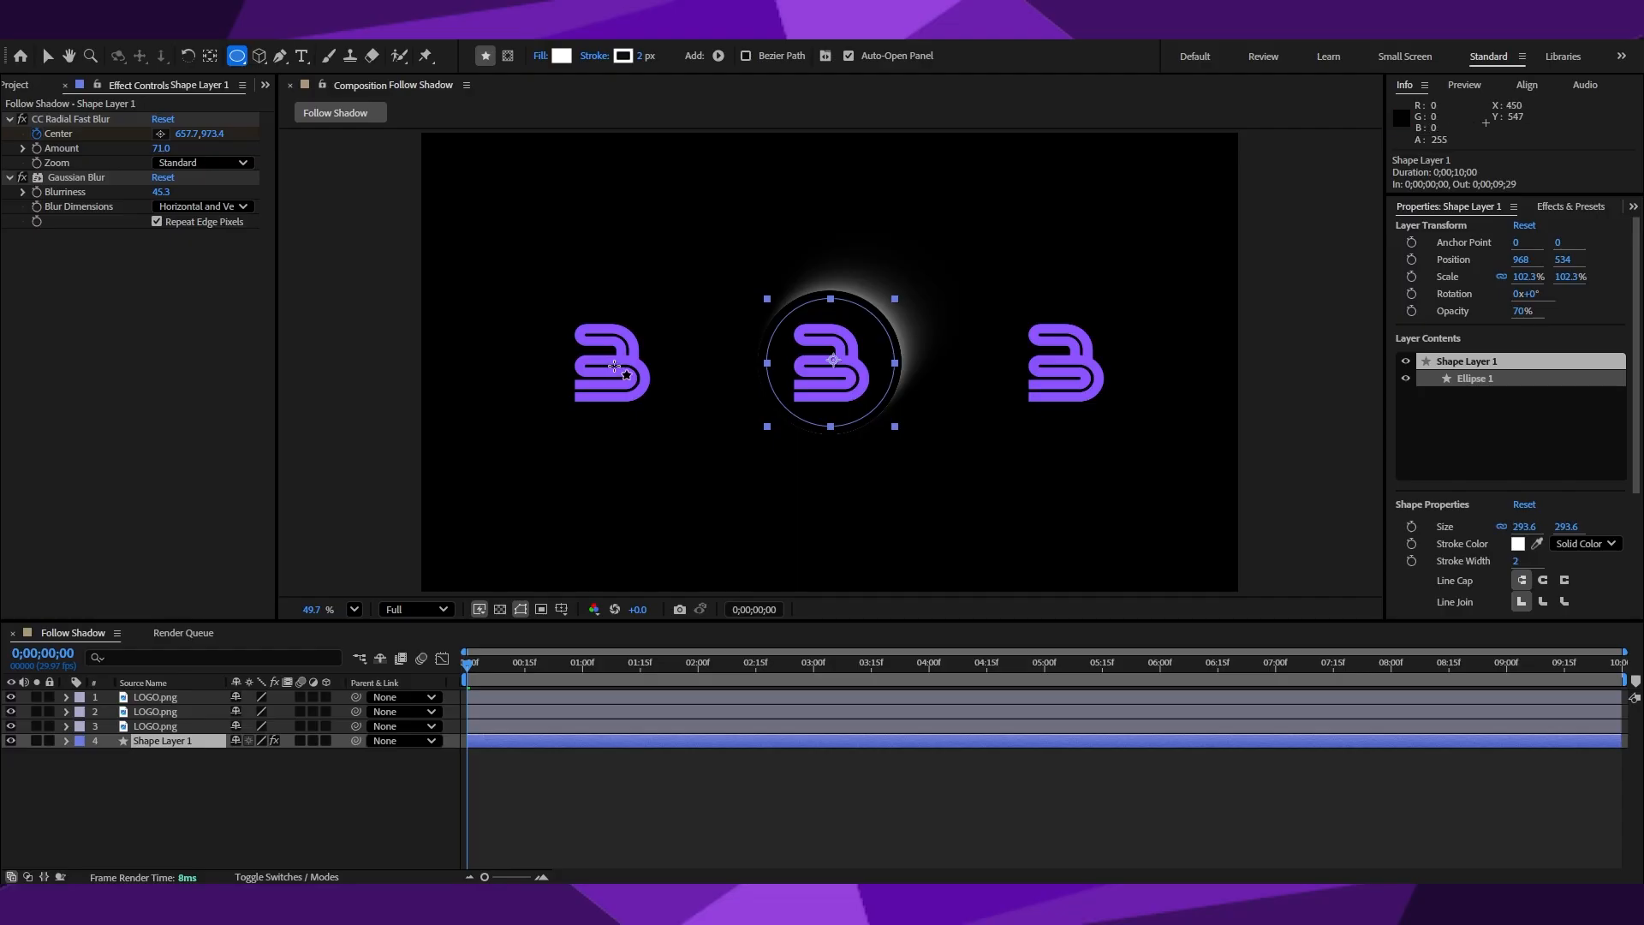
click(66, 742)
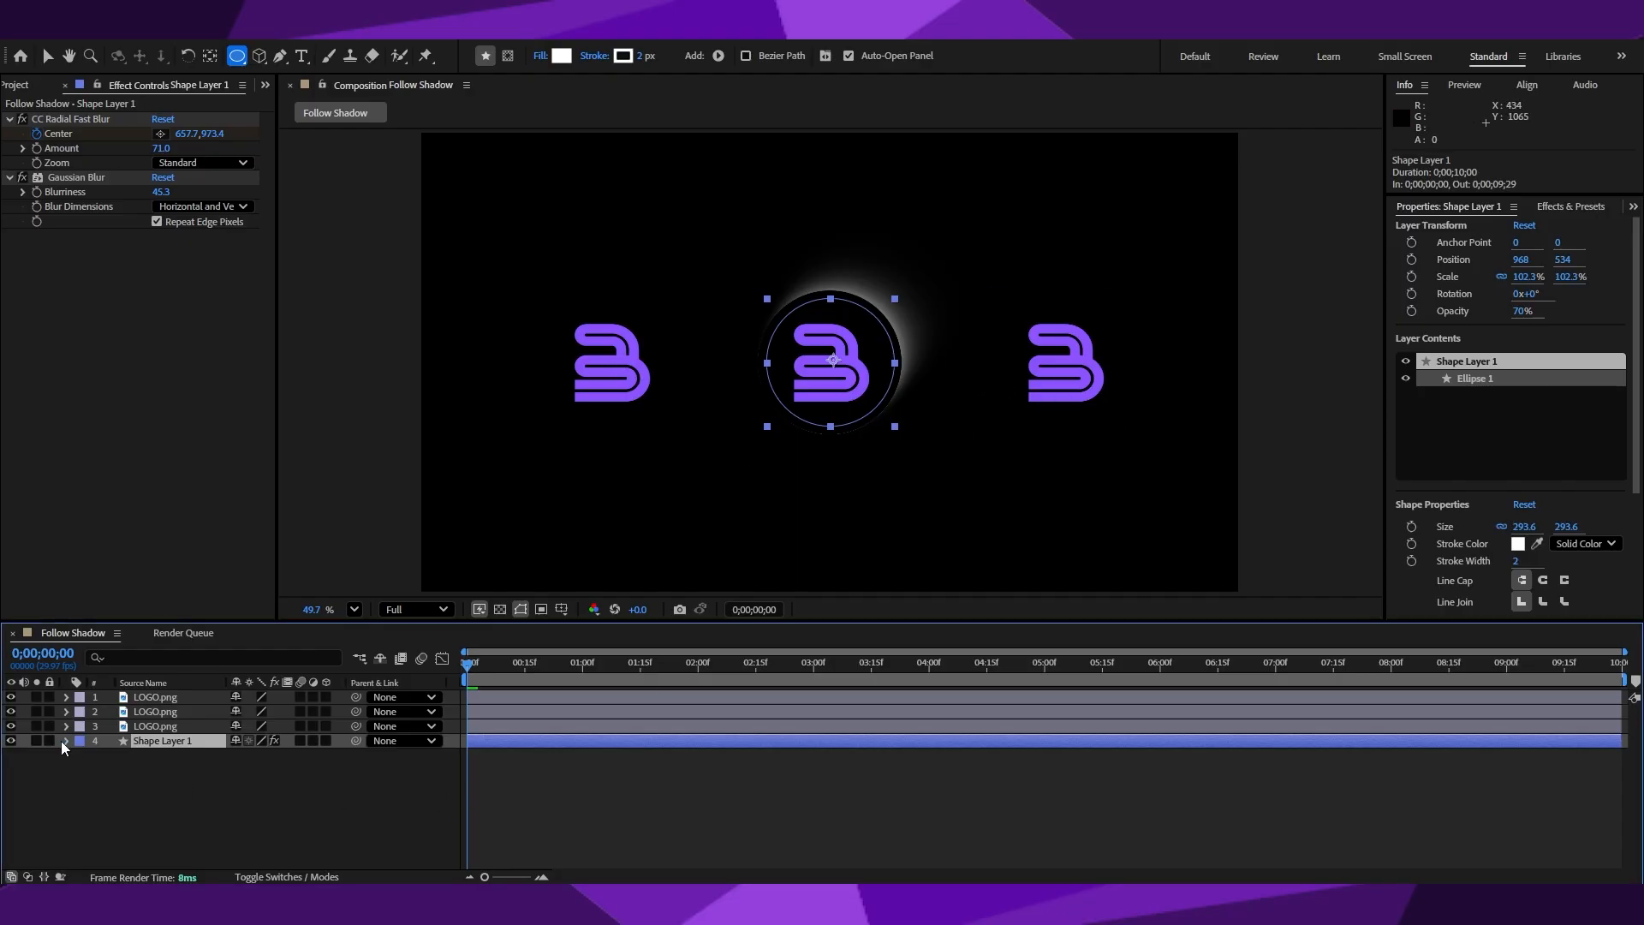
click(140, 769)
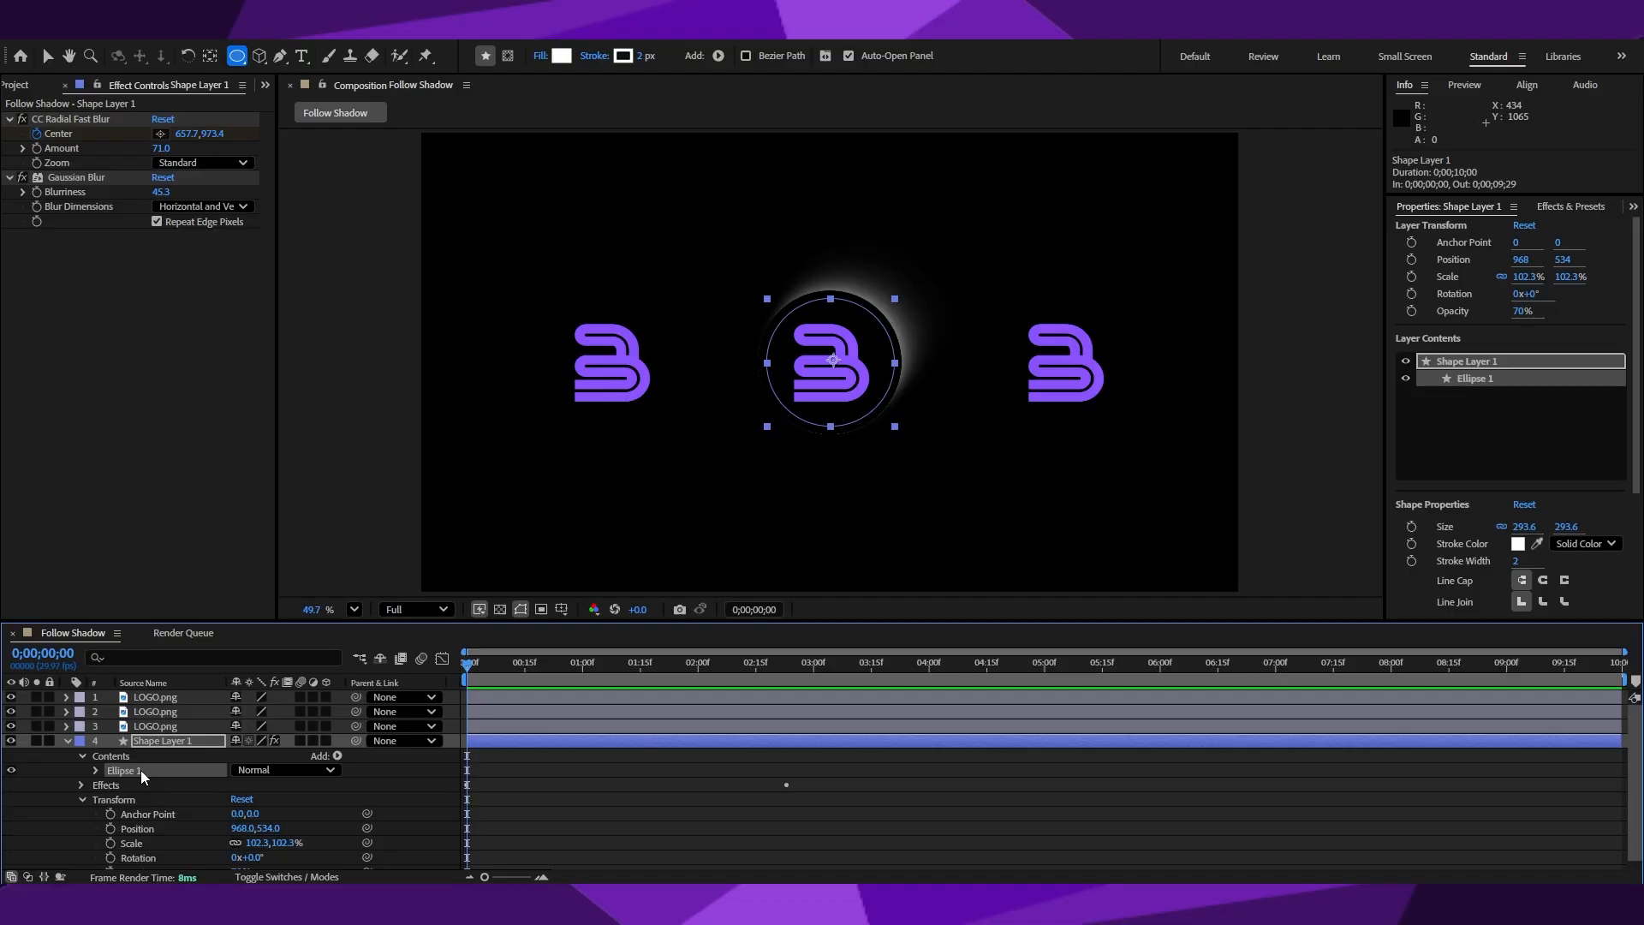
key(ctrl+d)
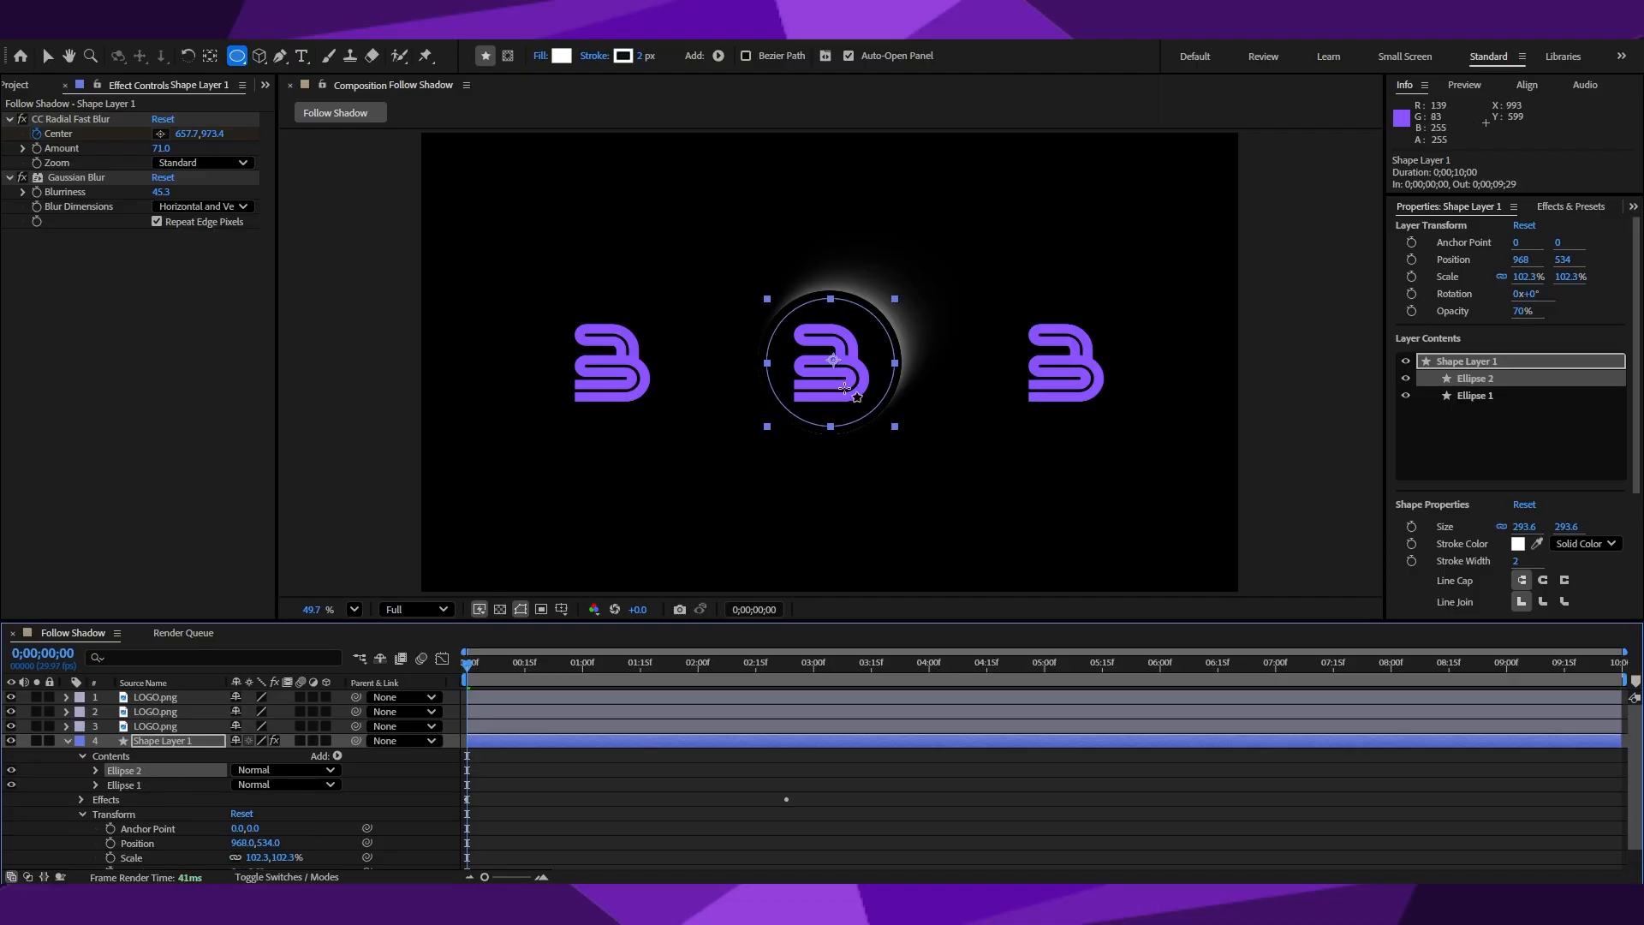
key(ctrl+d)
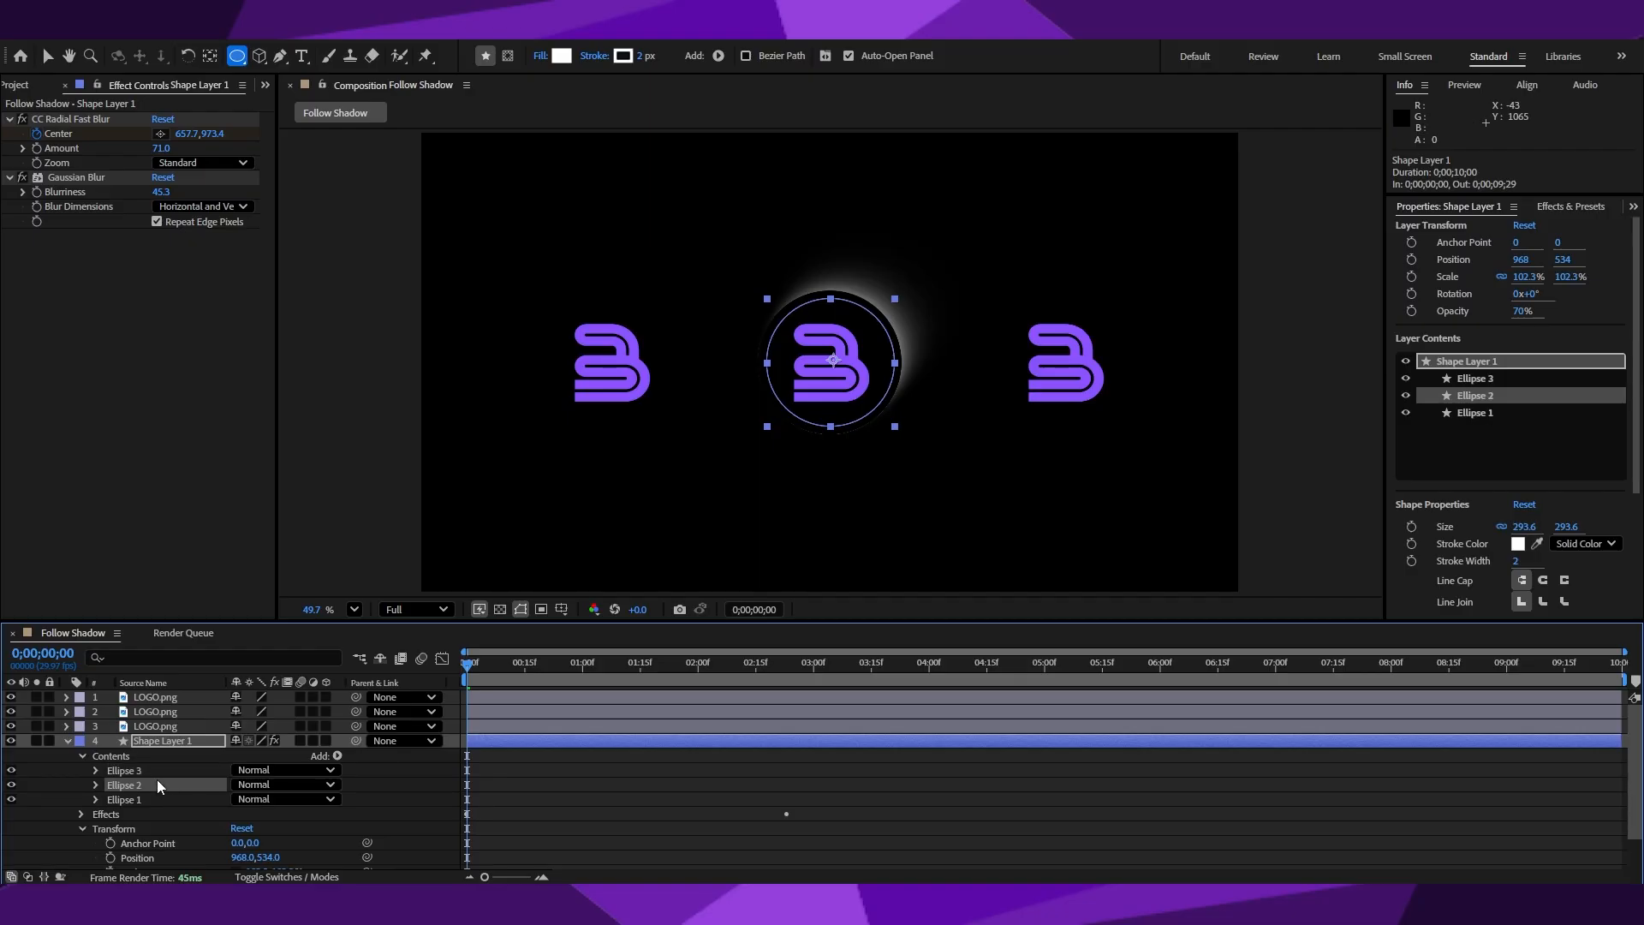
Move Ellipse 2 behind the left logo and Ellipse 3 behind the right logo, and collapse Shape Layer 1's properties.
key(v)
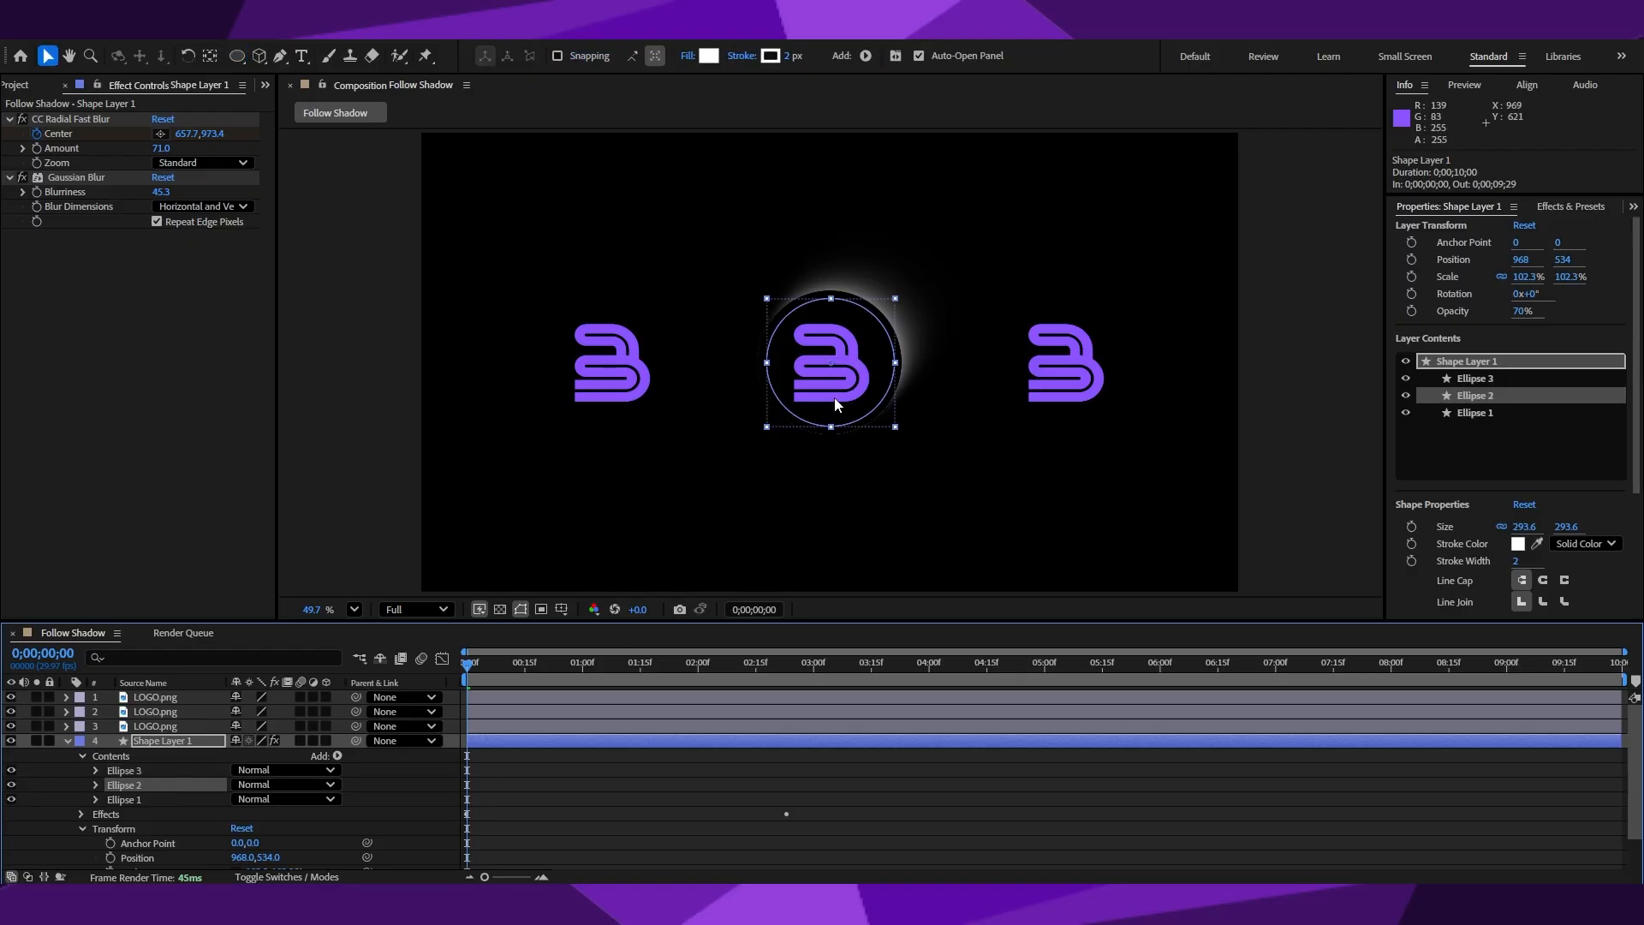
drag(835, 398, 615, 397)
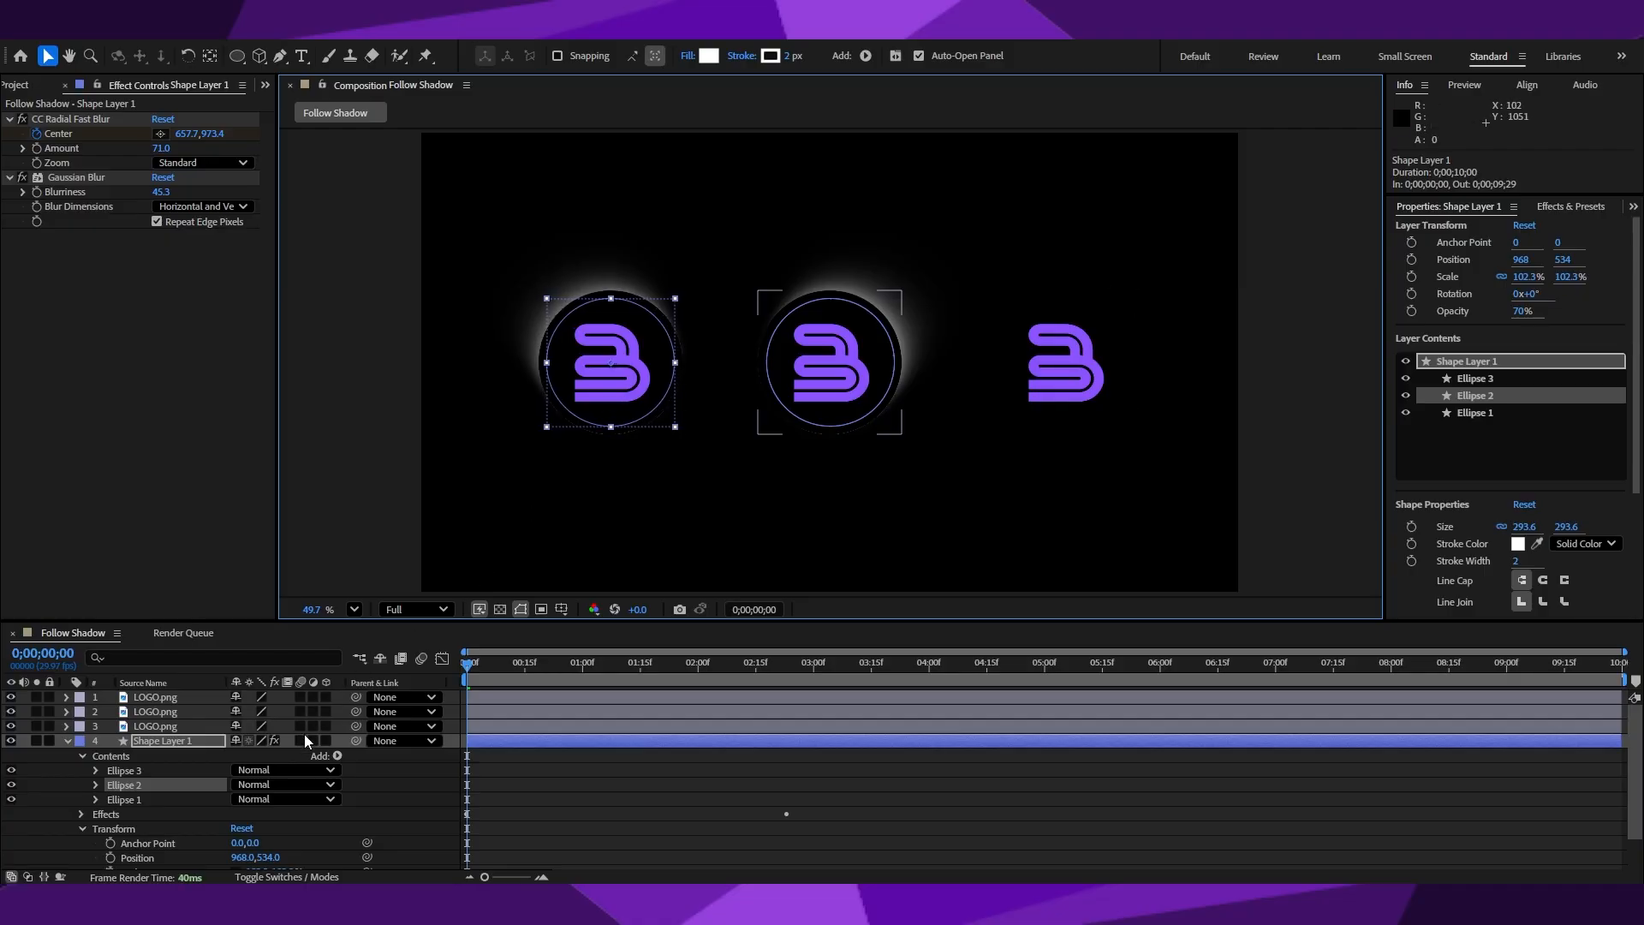
click(121, 800)
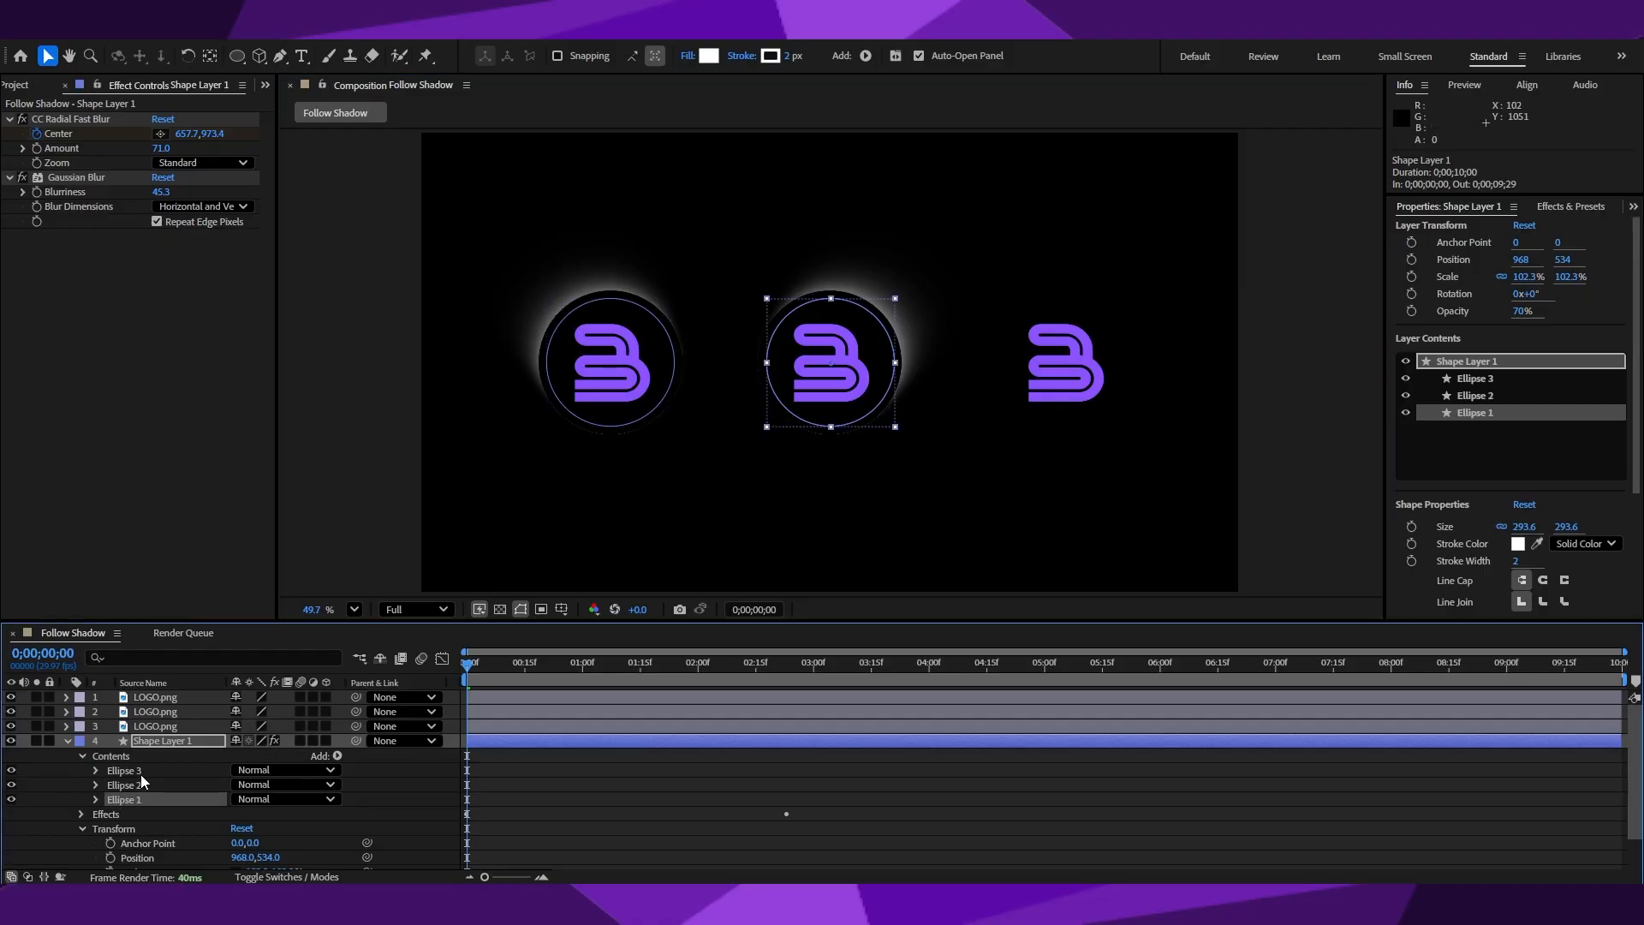
click(139, 770)
drag(852, 358, 1091, 377)
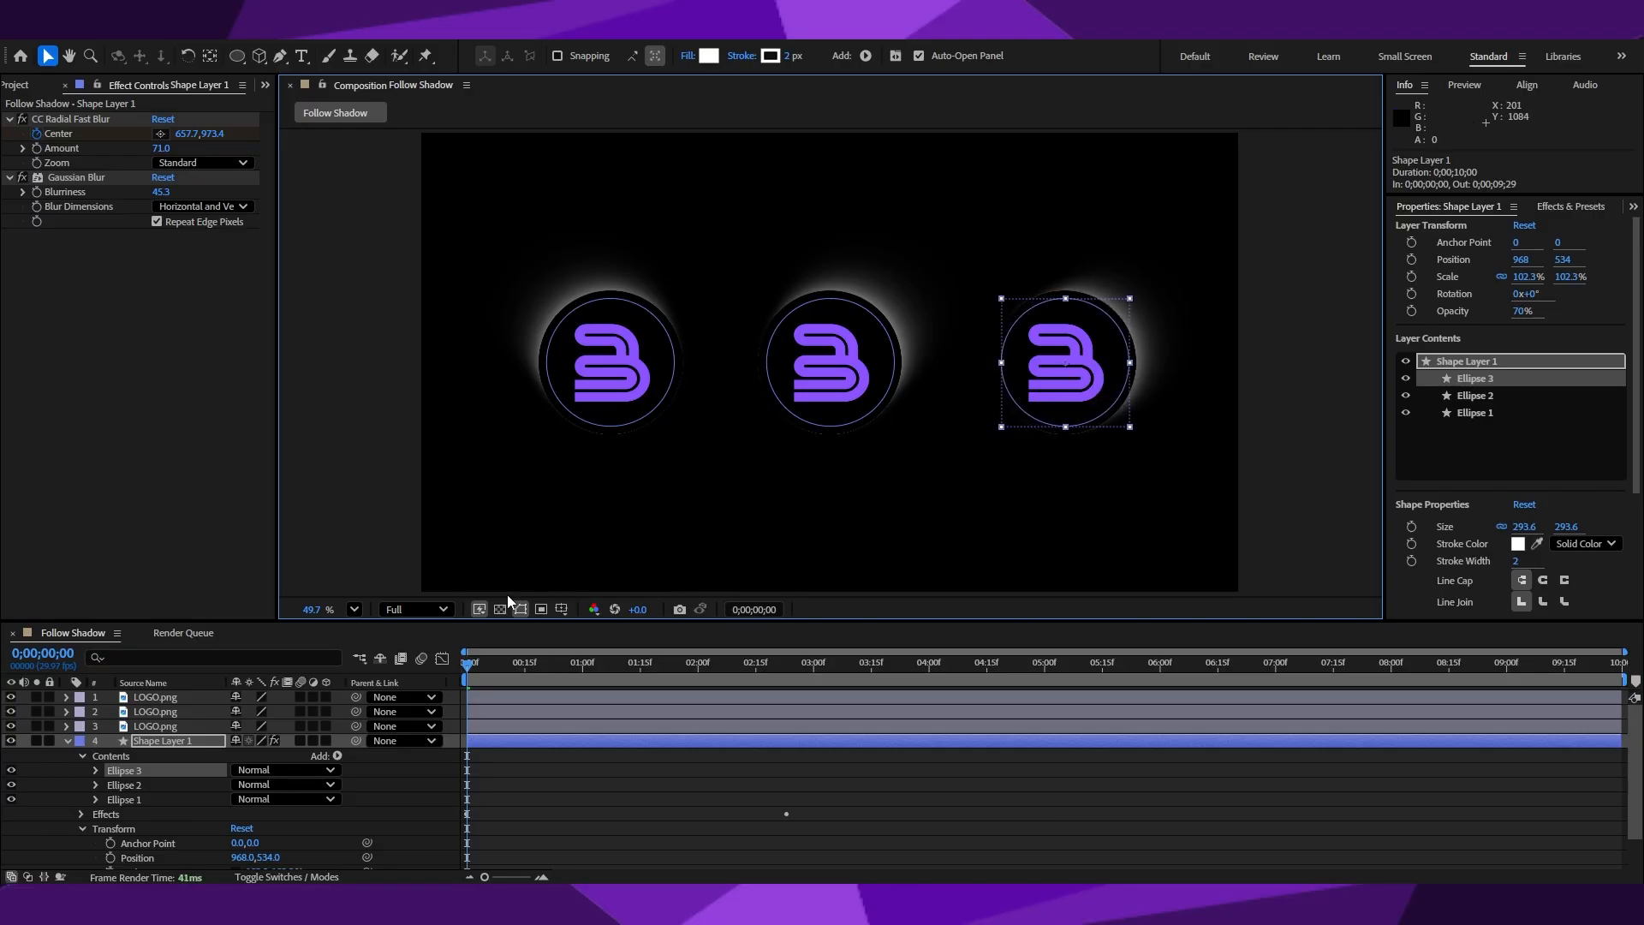
click(66, 741)
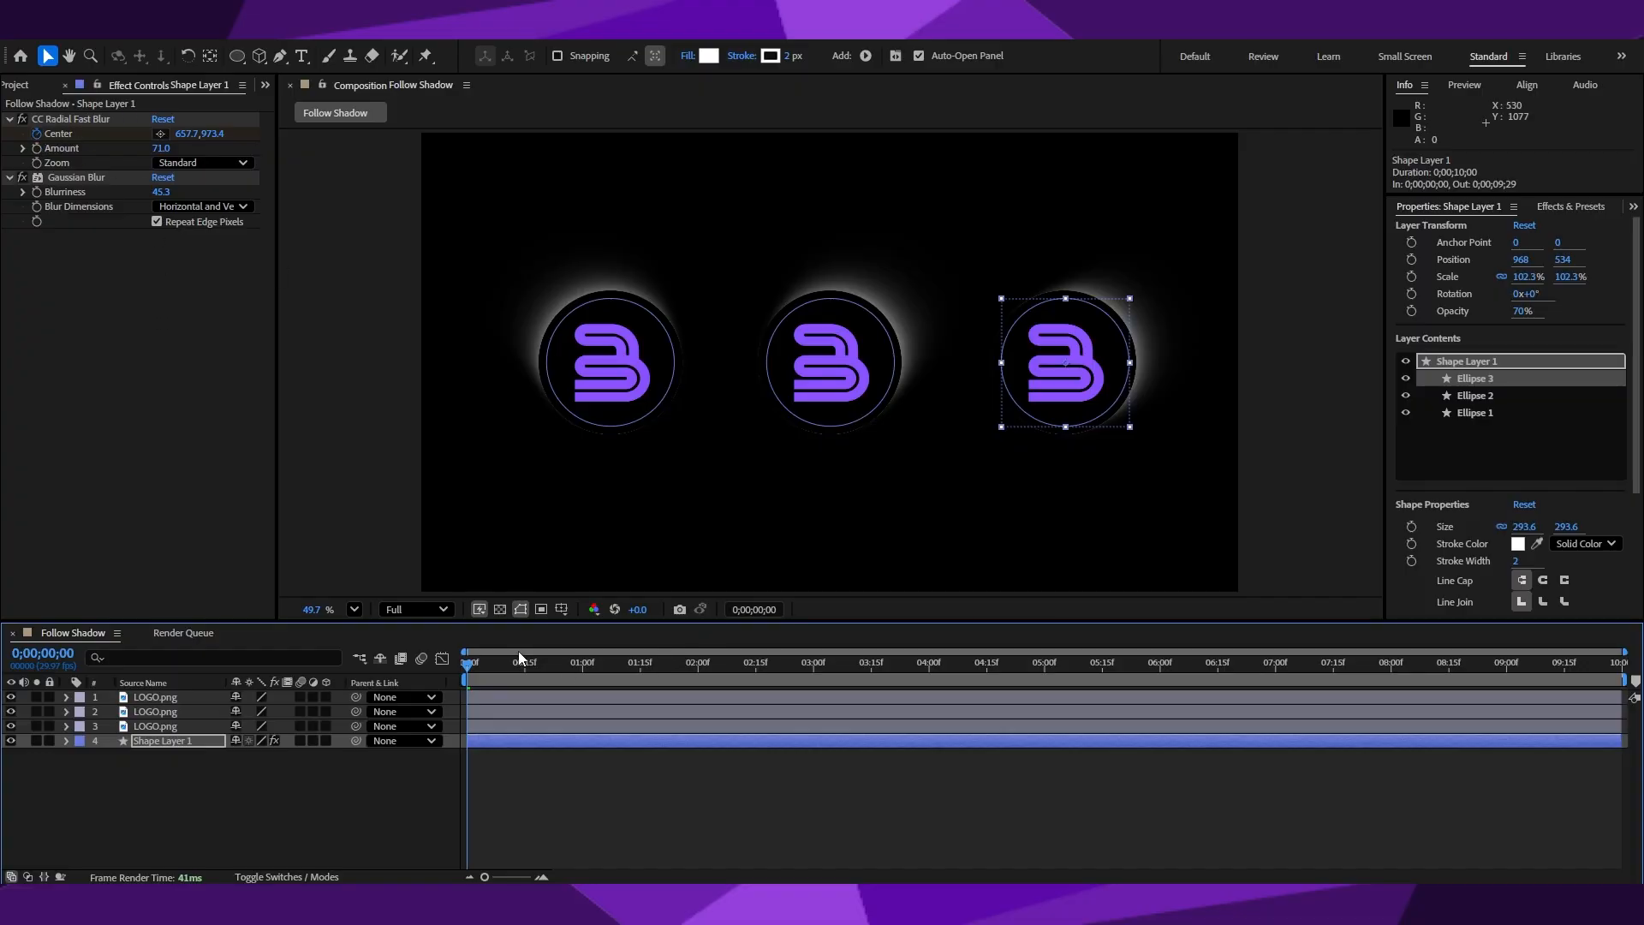
Remove the keyframes from the CC Radial Fast Blur Center and move it below the logos to about 1177, 887.
drag(474, 663, 429, 676)
click(31, 133)
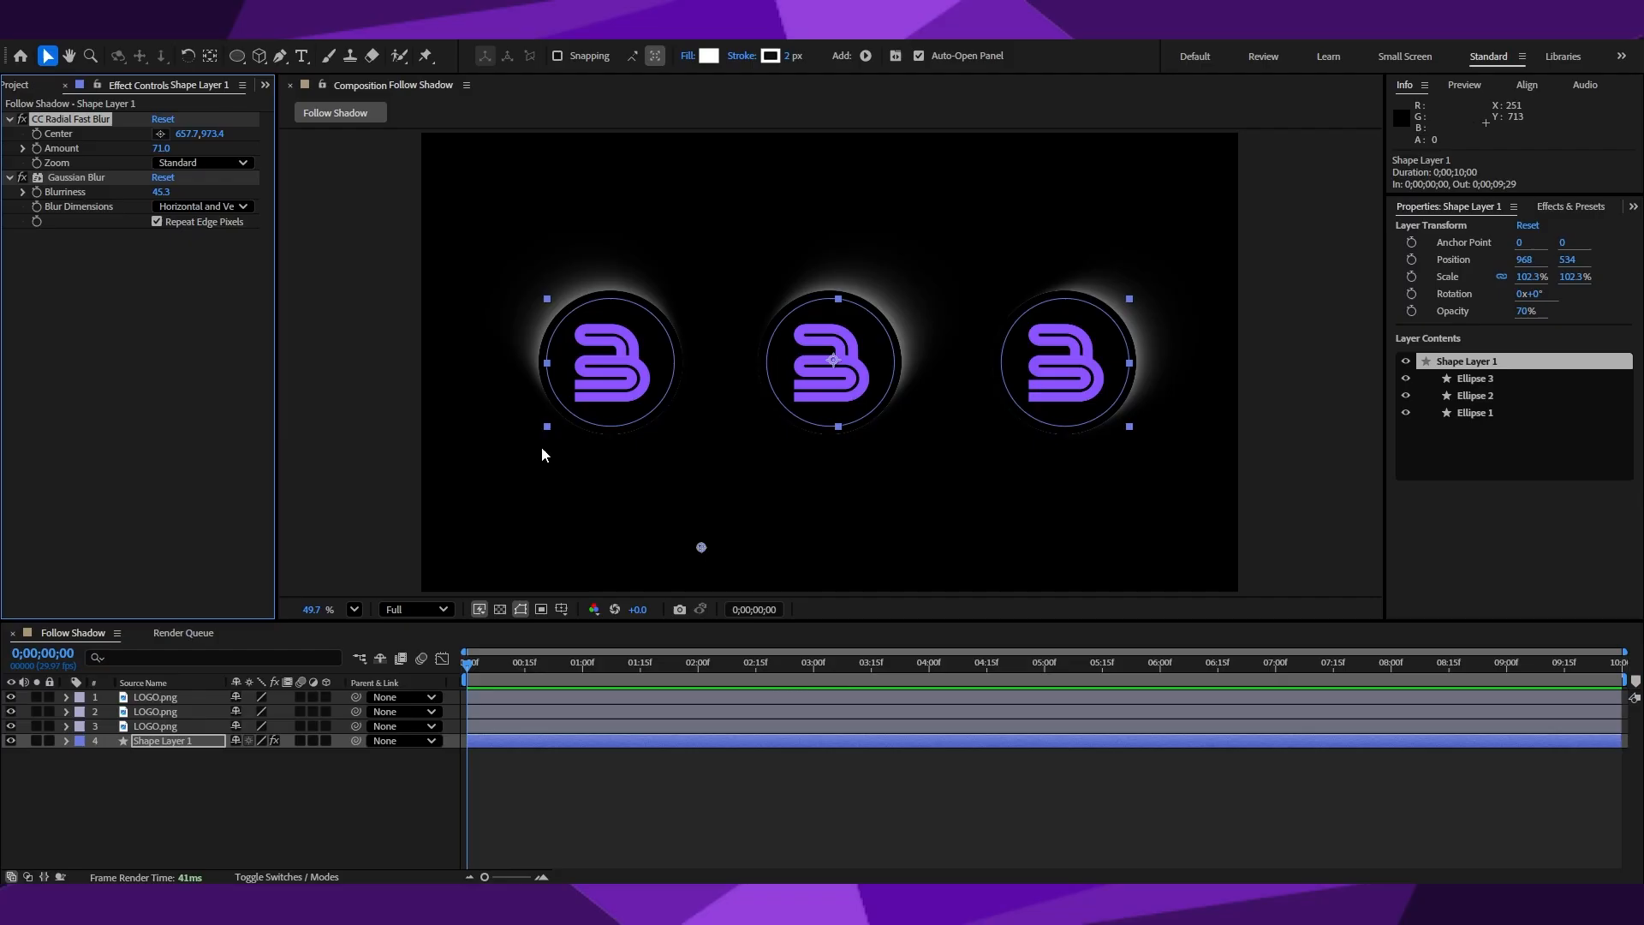
drag(701, 548, 915, 516)
Move the middle logo straight up into the composition's upper half and bring Ellipse 1 up behind it.
click(148, 725)
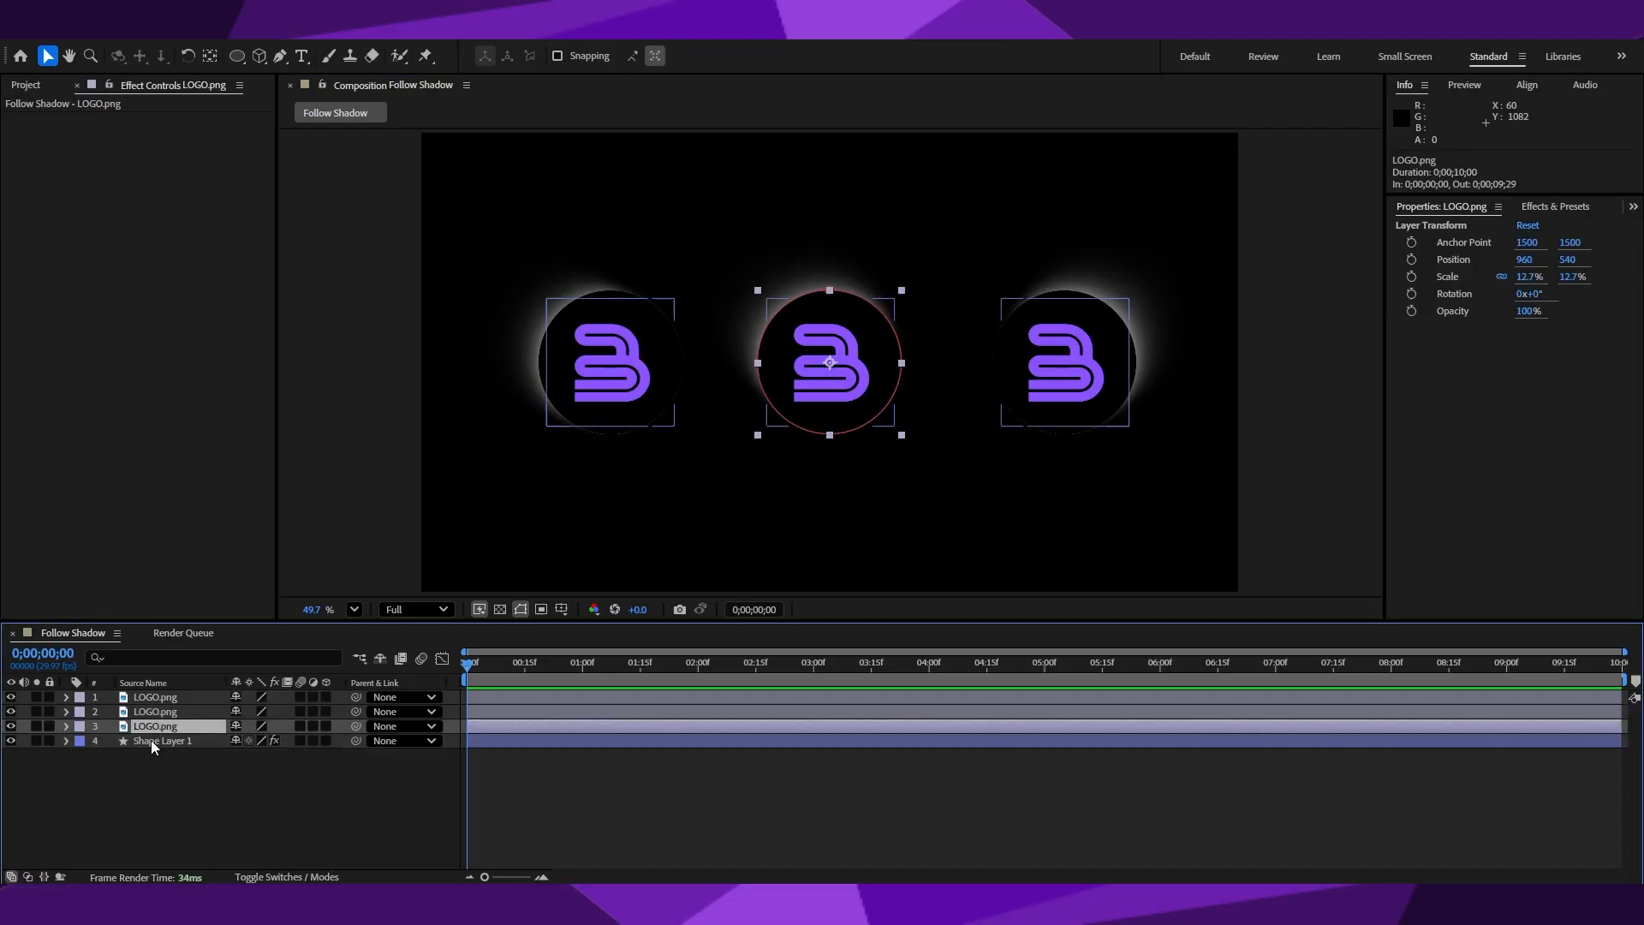
drag(866, 341, 867, 235)
click(845, 394)
drag(845, 397, 849, 398)
key(ctrl+z)
click(858, 457)
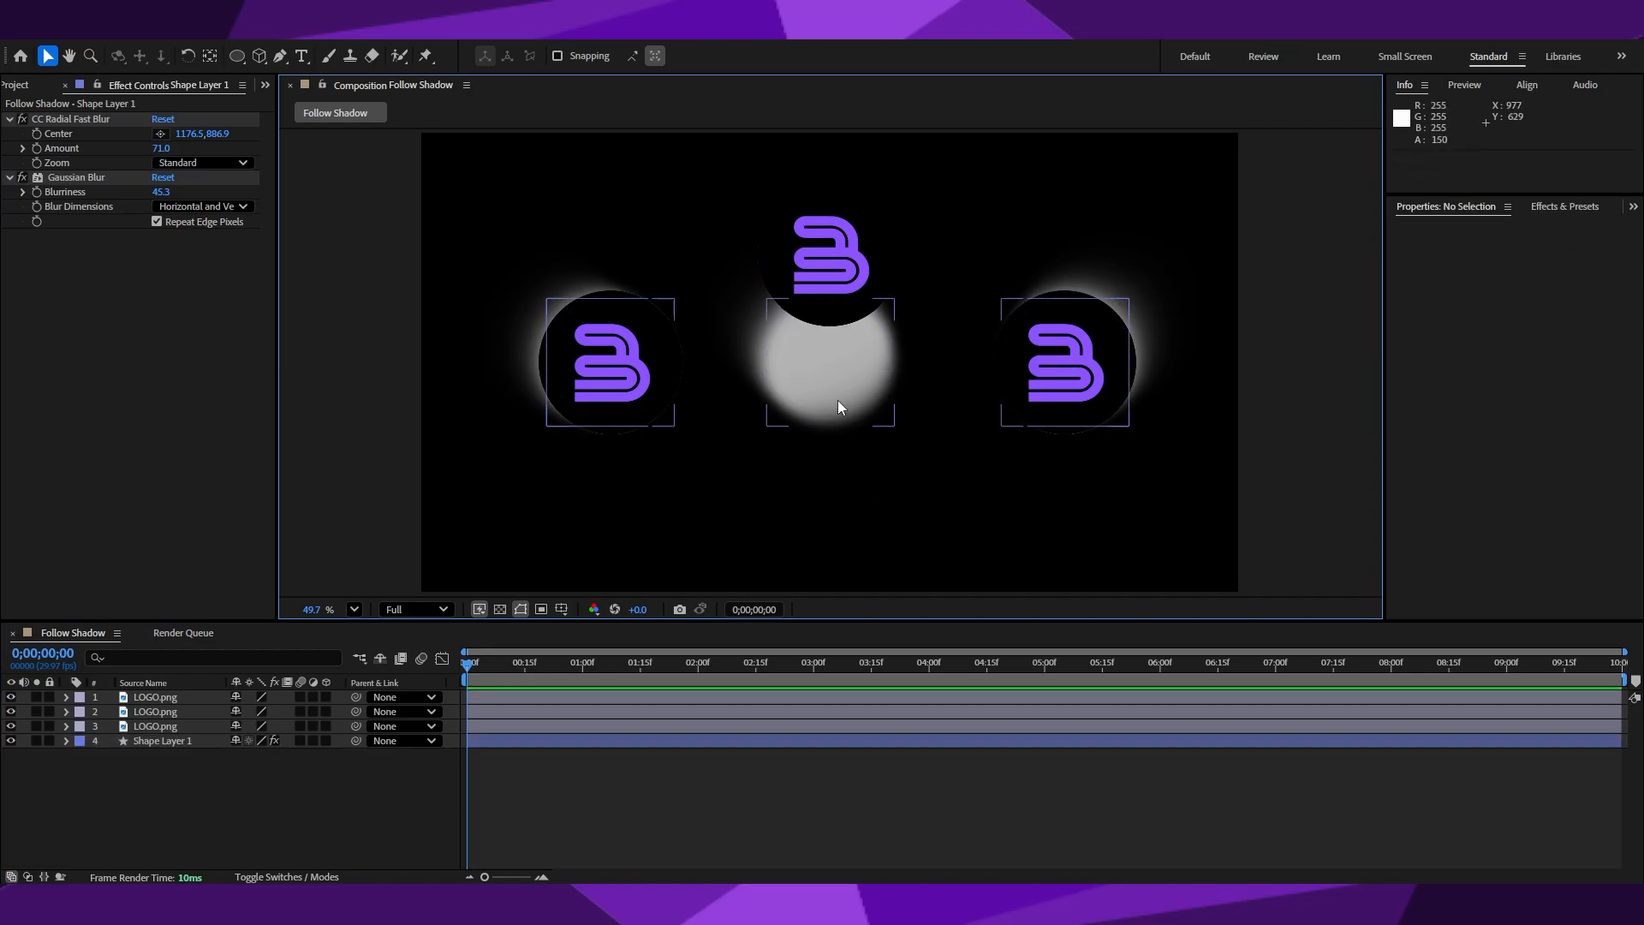
click(838, 402)
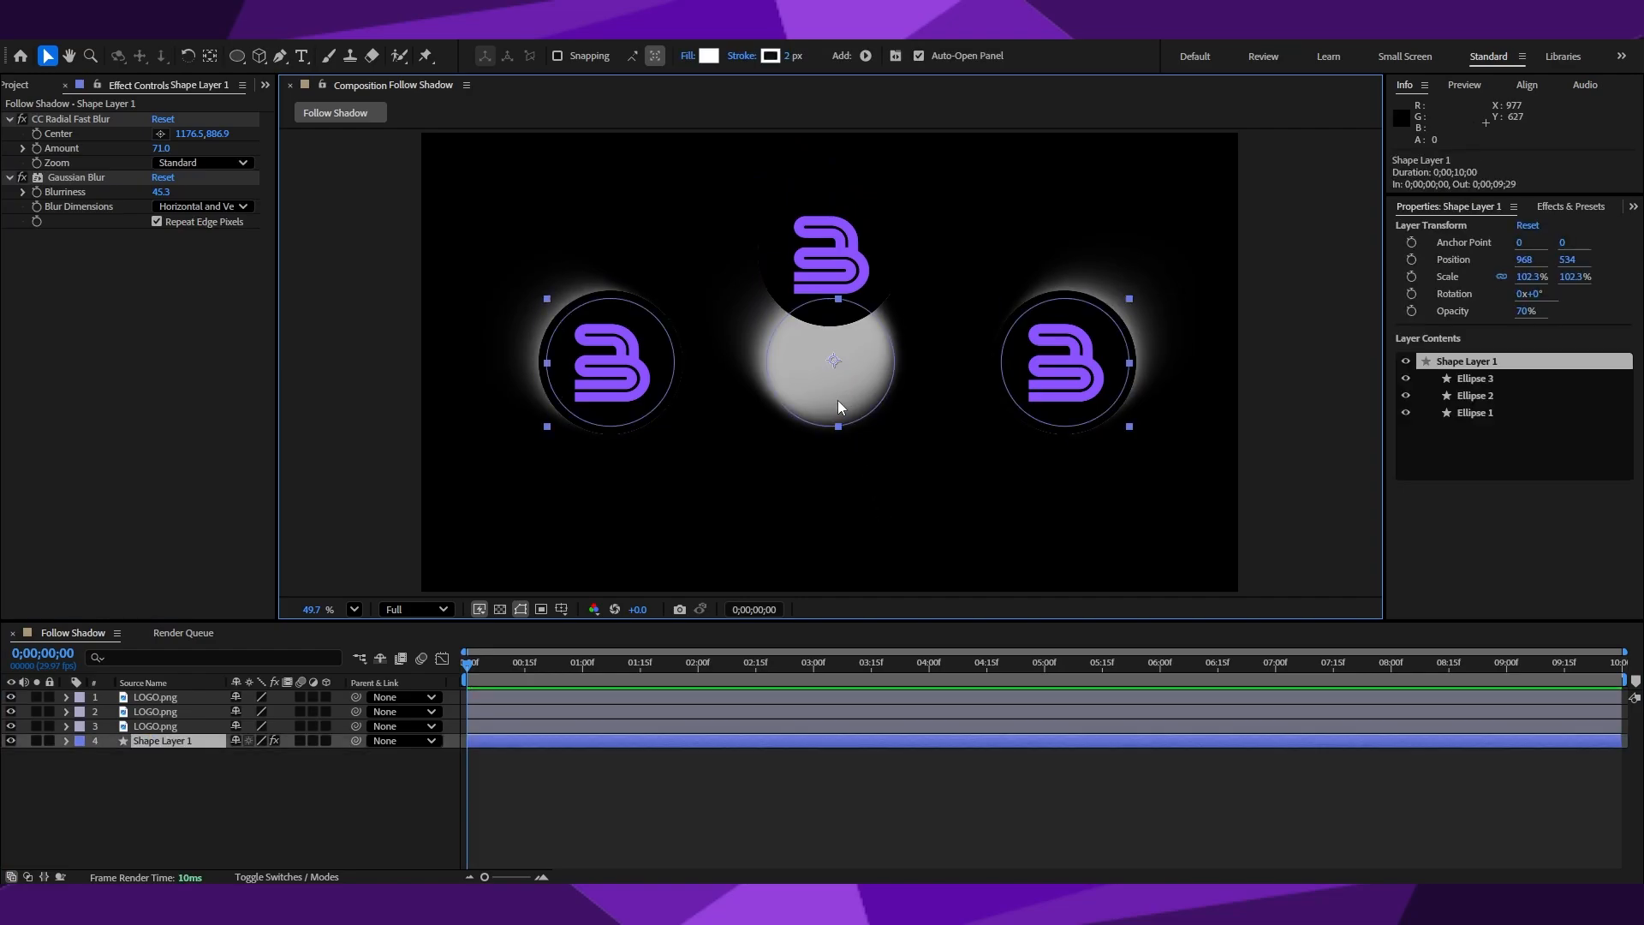
click(66, 740)
click(128, 799)
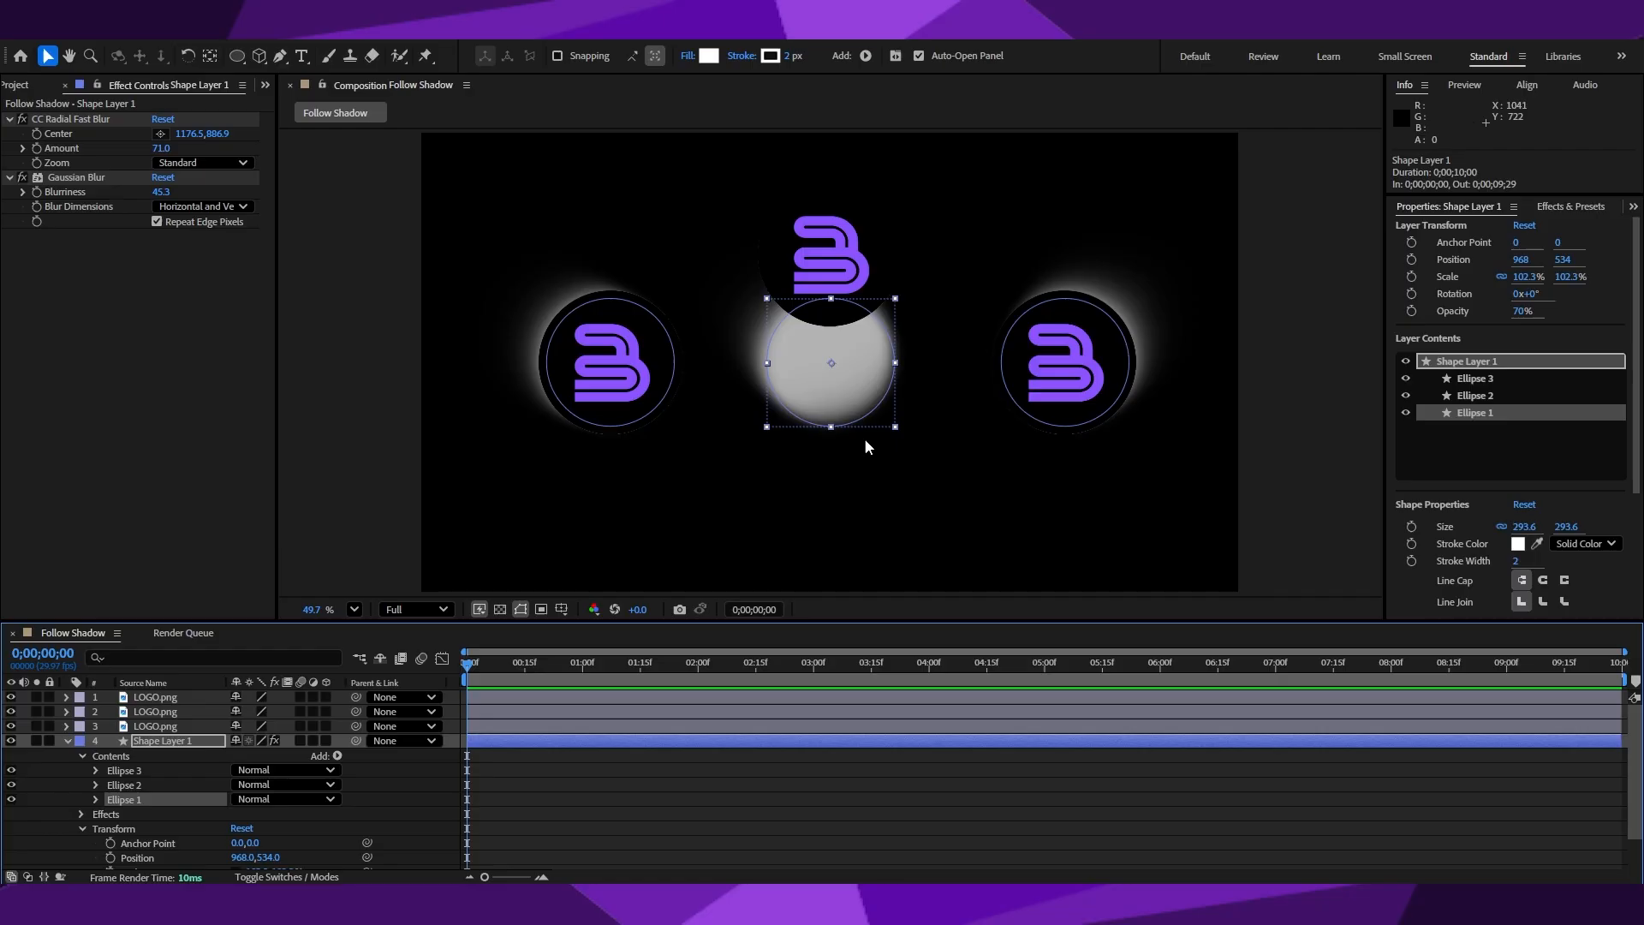
drag(846, 358, 860, 286)
Move Ellipse 2 straight down from the left logo and Ellipse 3 down and inward from the right logo.
click(636, 396)
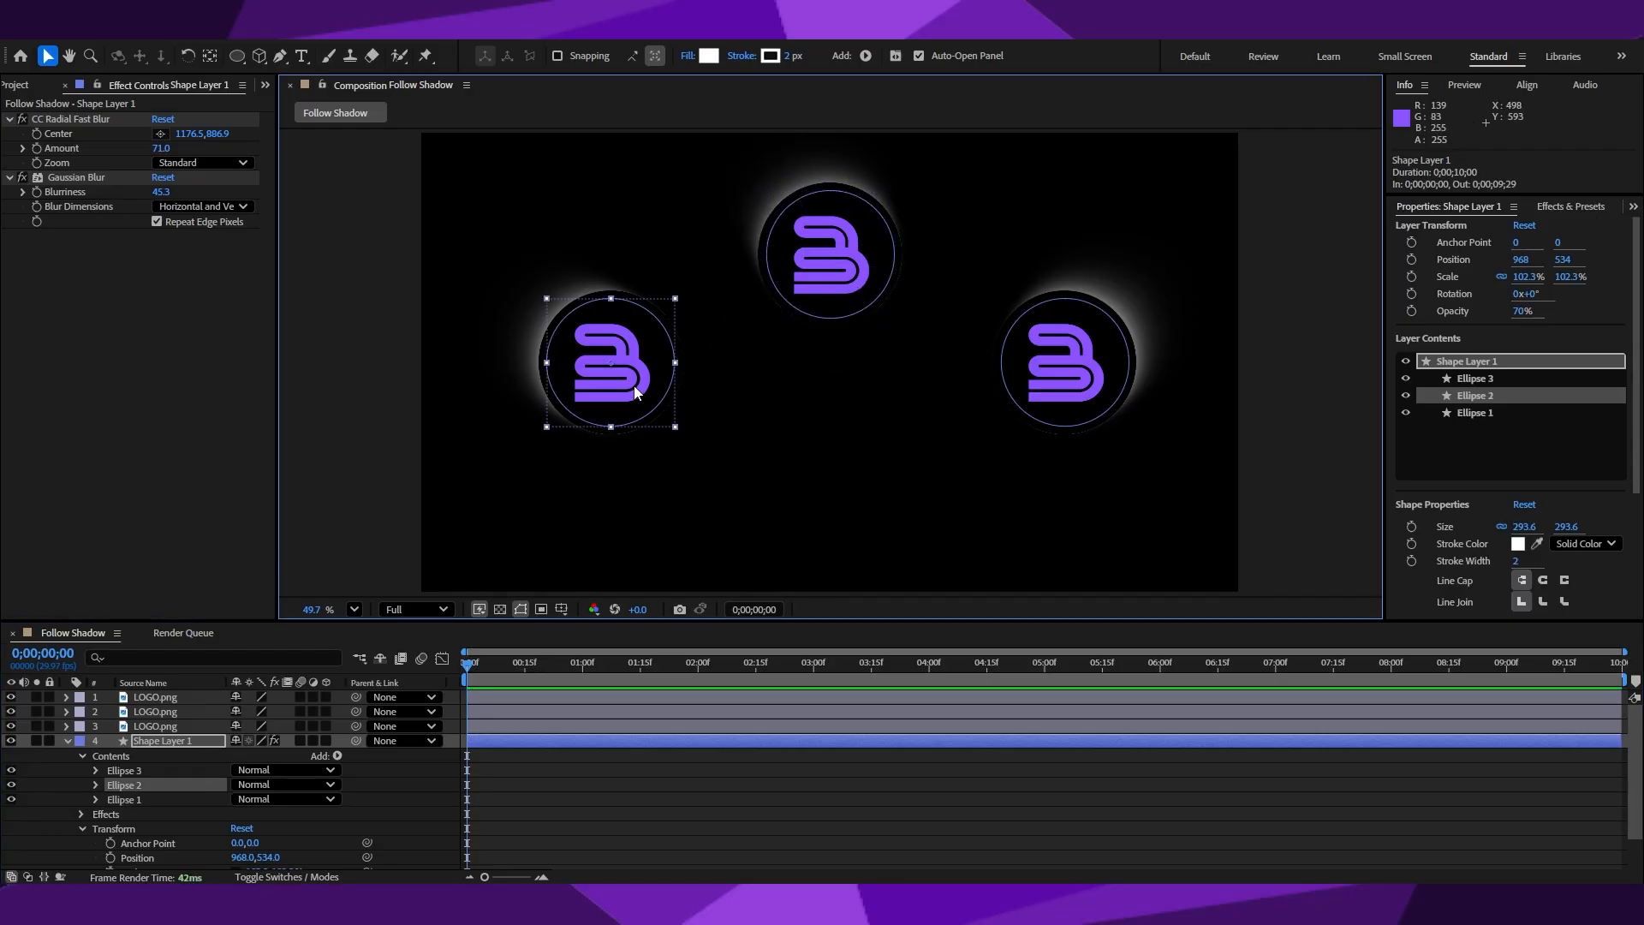
drag(636, 395, 665, 465)
click(1044, 387)
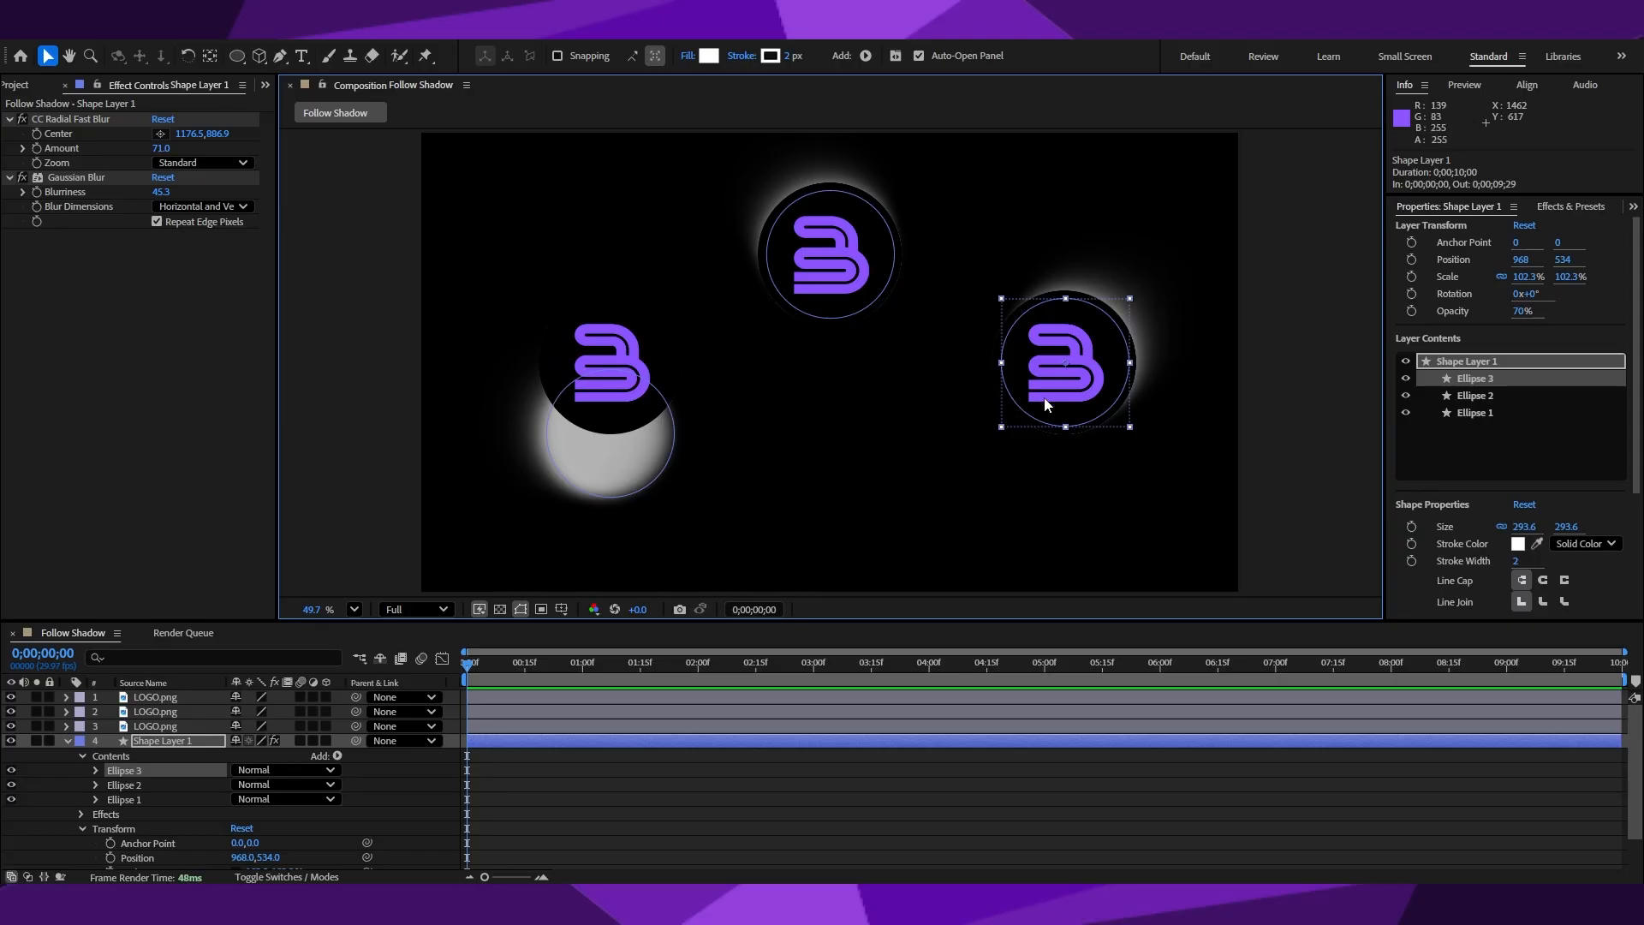
drag(1041, 418, 939, 450)
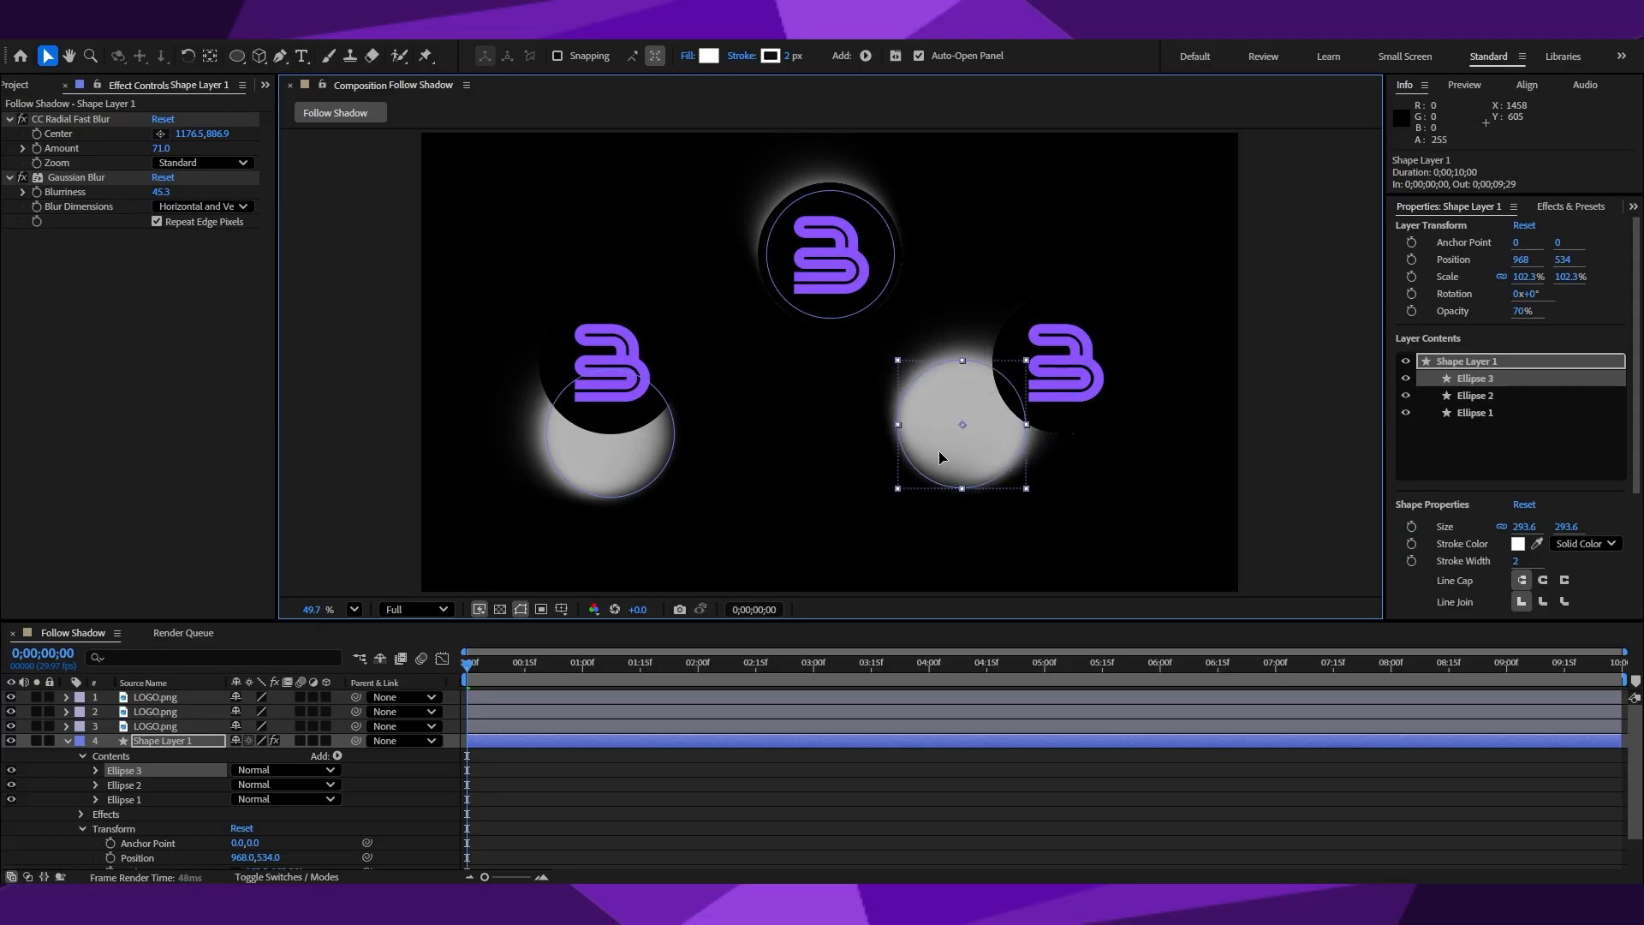
Place the right logo over Ellipse 3 at about 1276, 683 and the left logo over Ellipse 2 at about 433, 705.
click(1087, 381)
drag(1093, 380, 991, 440)
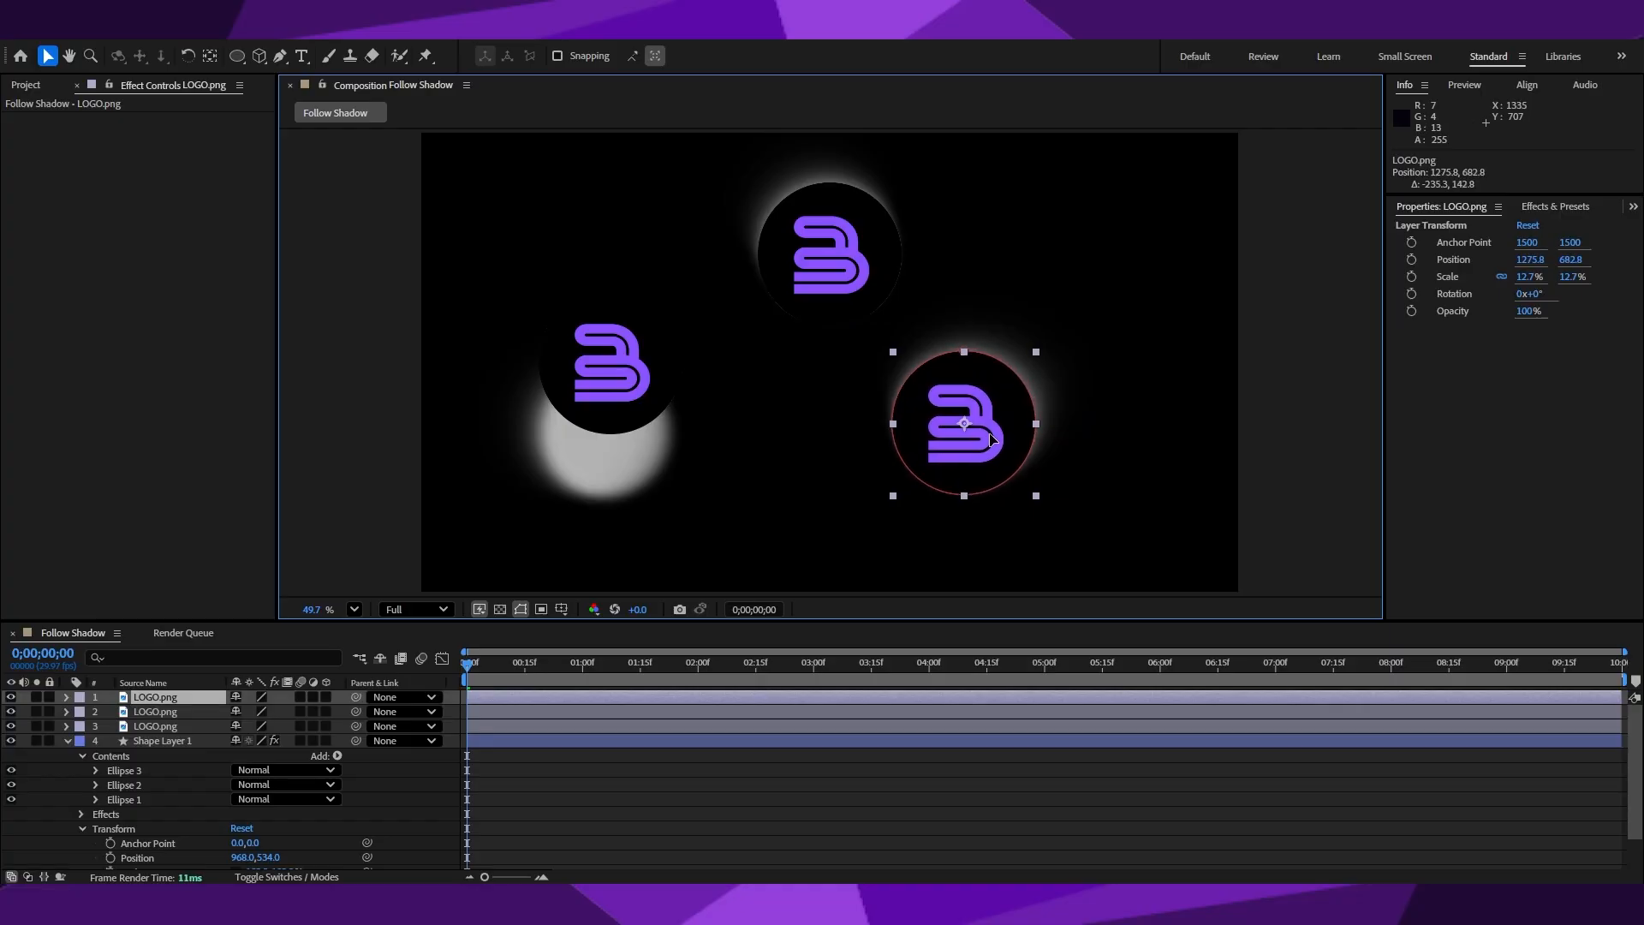
drag(629, 376, 619, 438)
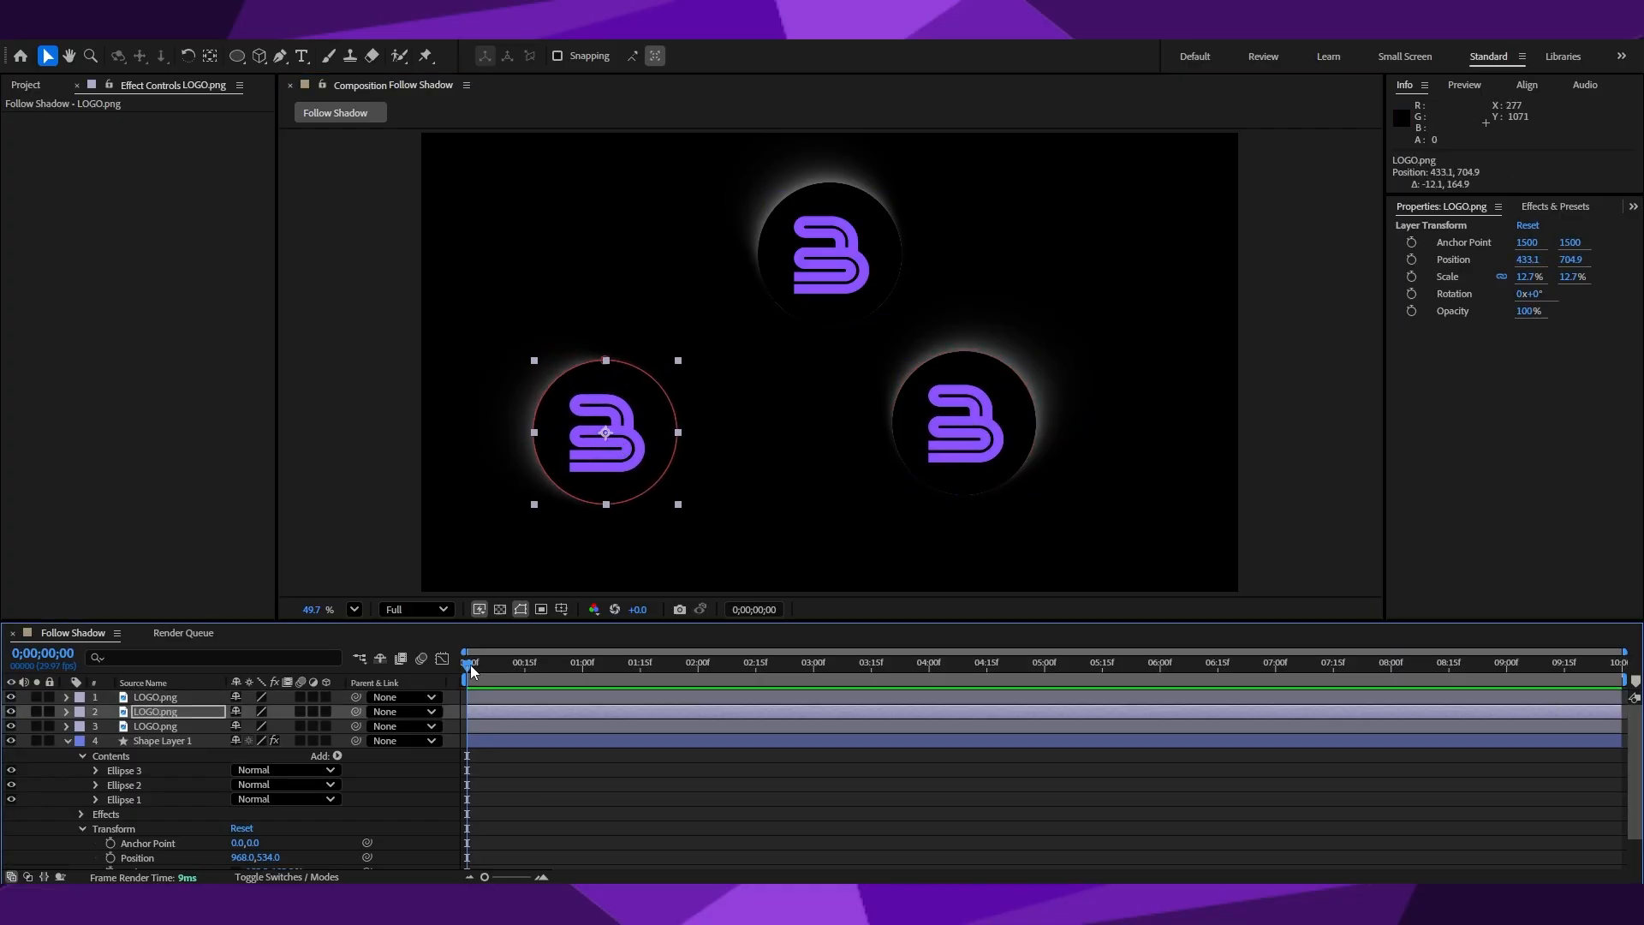
Move Shape Layer 1's CC Radial Fast Blur center around the composition, bringing it between the three logos at about 1058, 744.
click(154, 741)
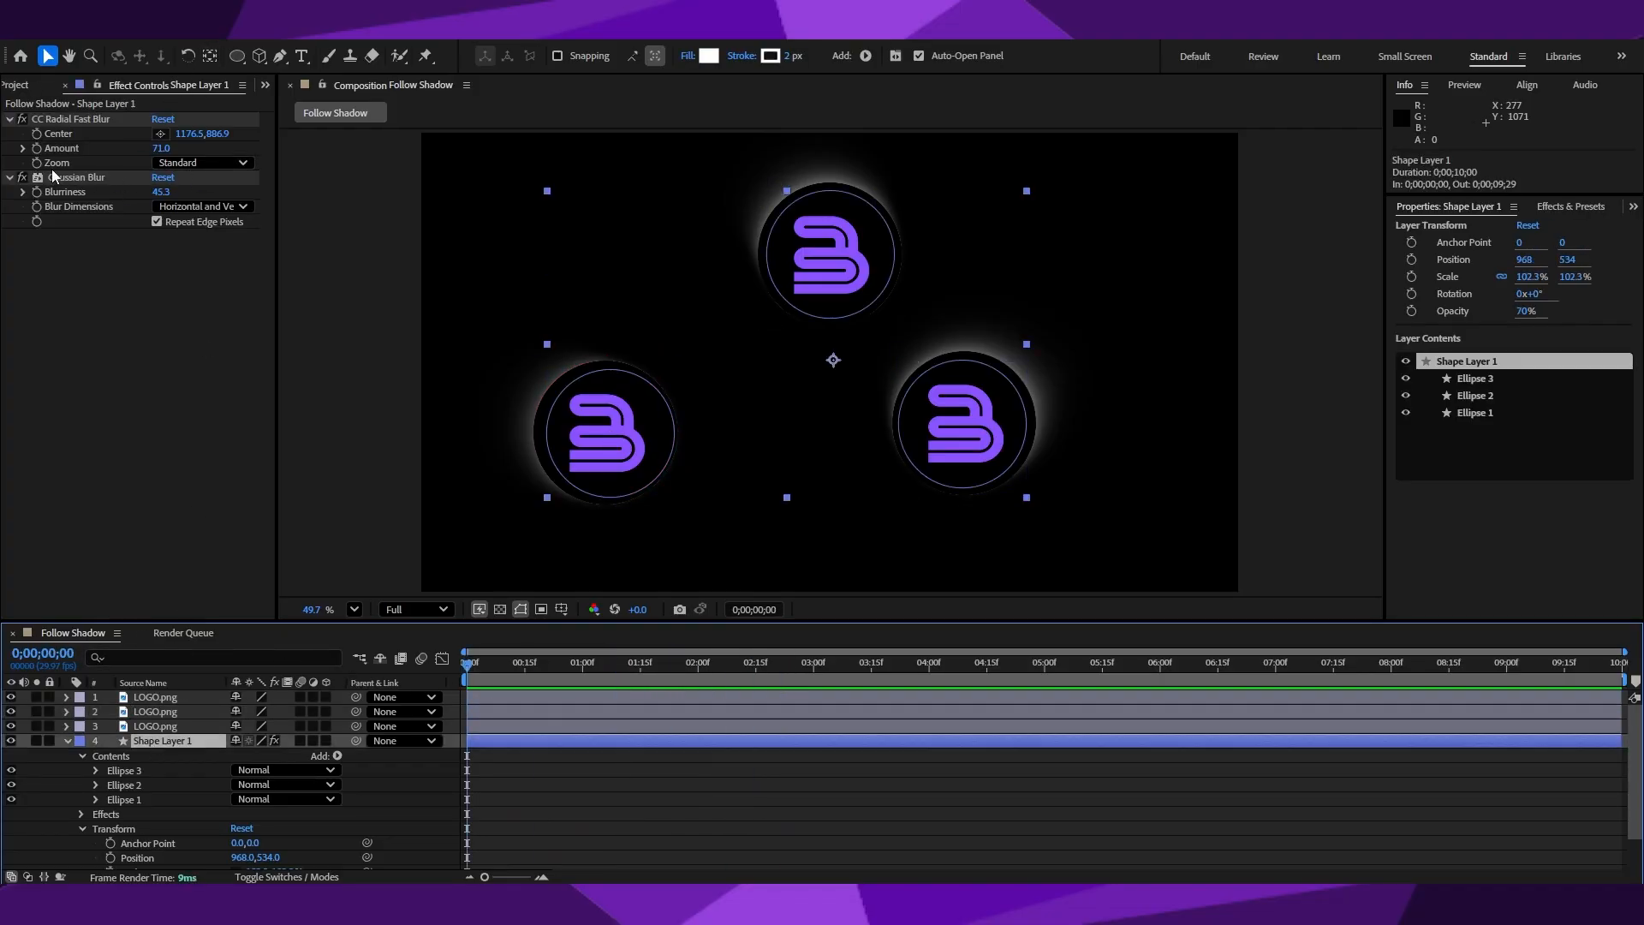
click(160, 134)
click(704, 241)
drag(704, 242, 829, 585)
click(815, 844)
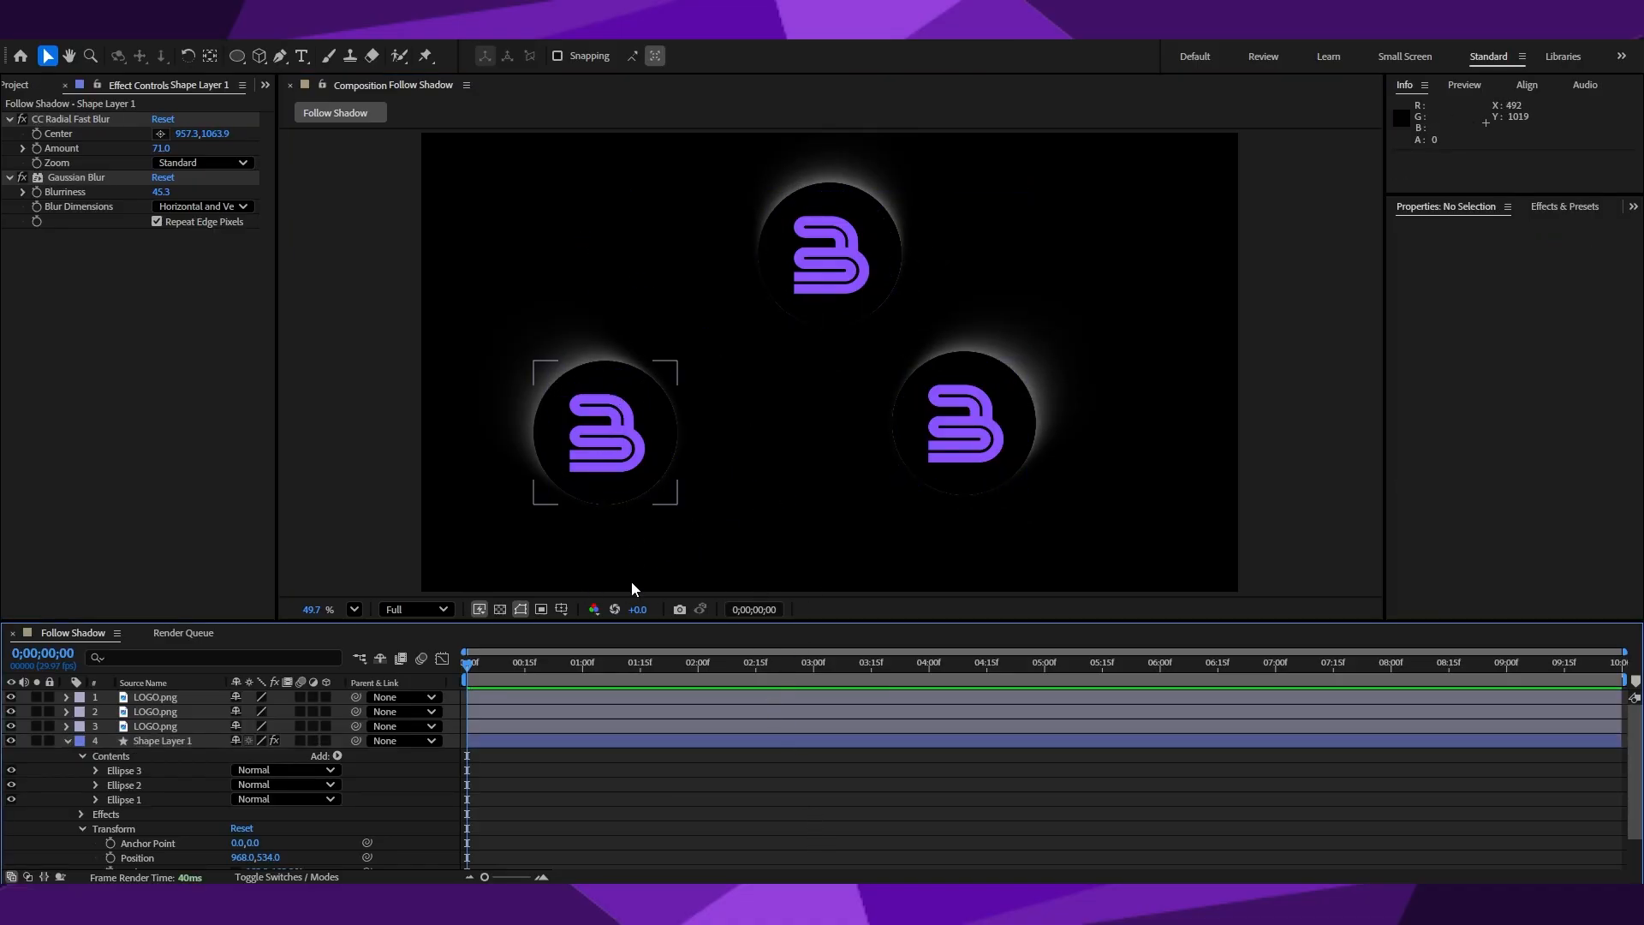
click(160, 134)
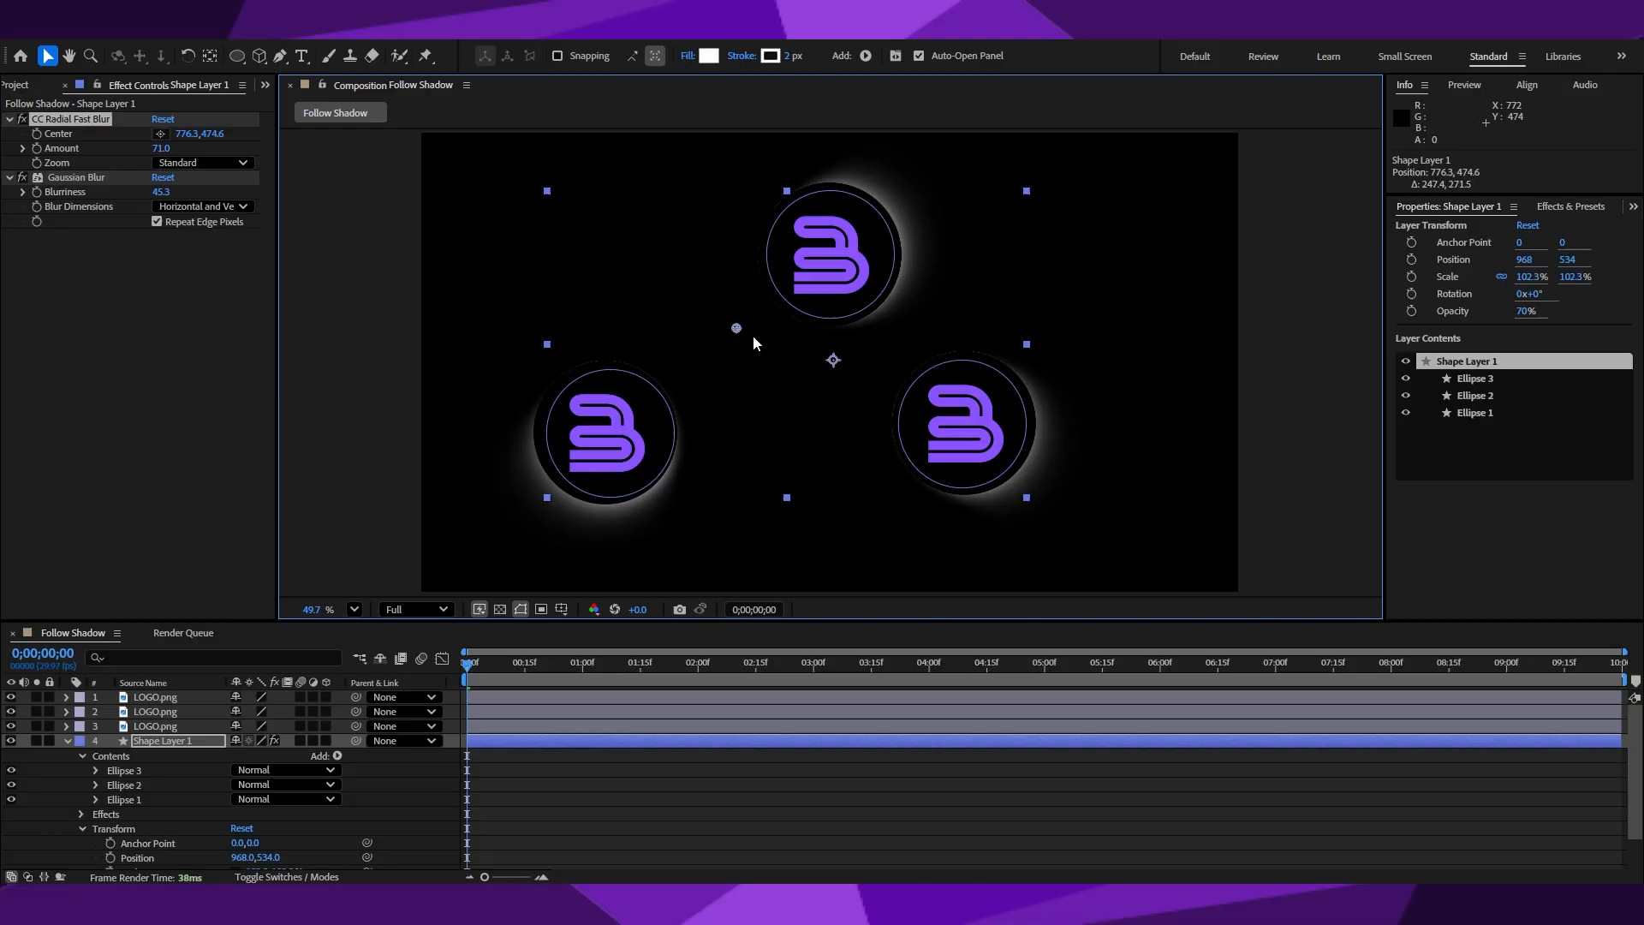
click(686, 493)
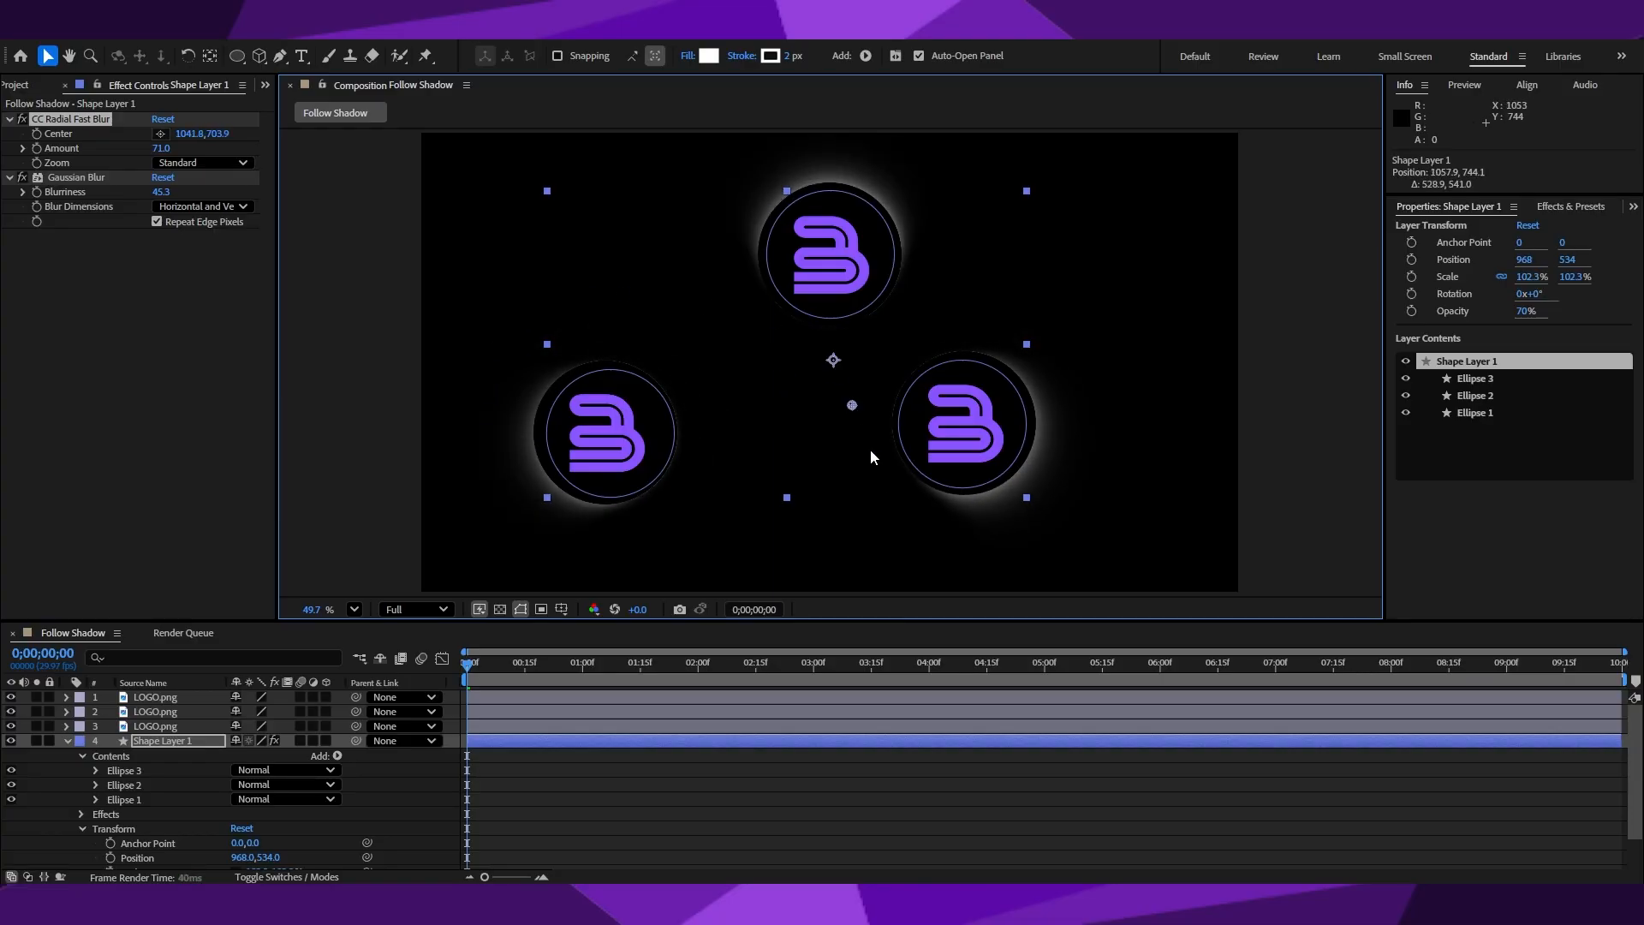